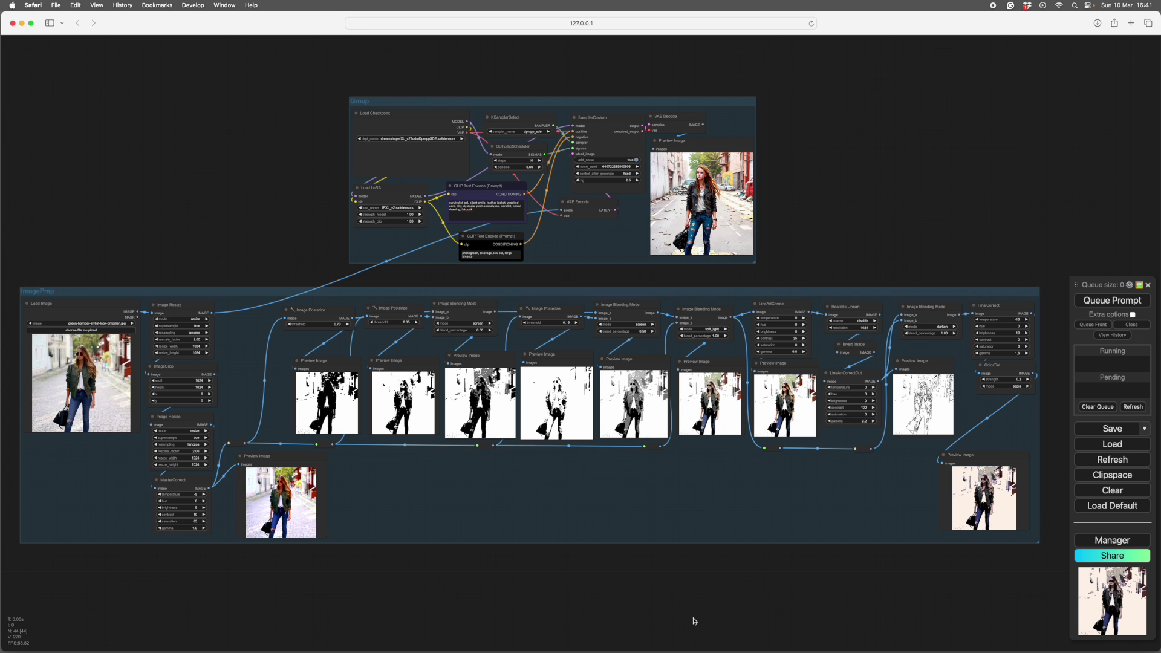
# Examine the ImagePrep group's source image, resize, crop and MasterCorrect nodes and their corrected preview.
pyautogui.moveTo(448, 594); pyautogui.dragTo(816, 573)
pyautogui.scroll(8, 692, 562)
pyautogui.scroll(-5, 600, 553)
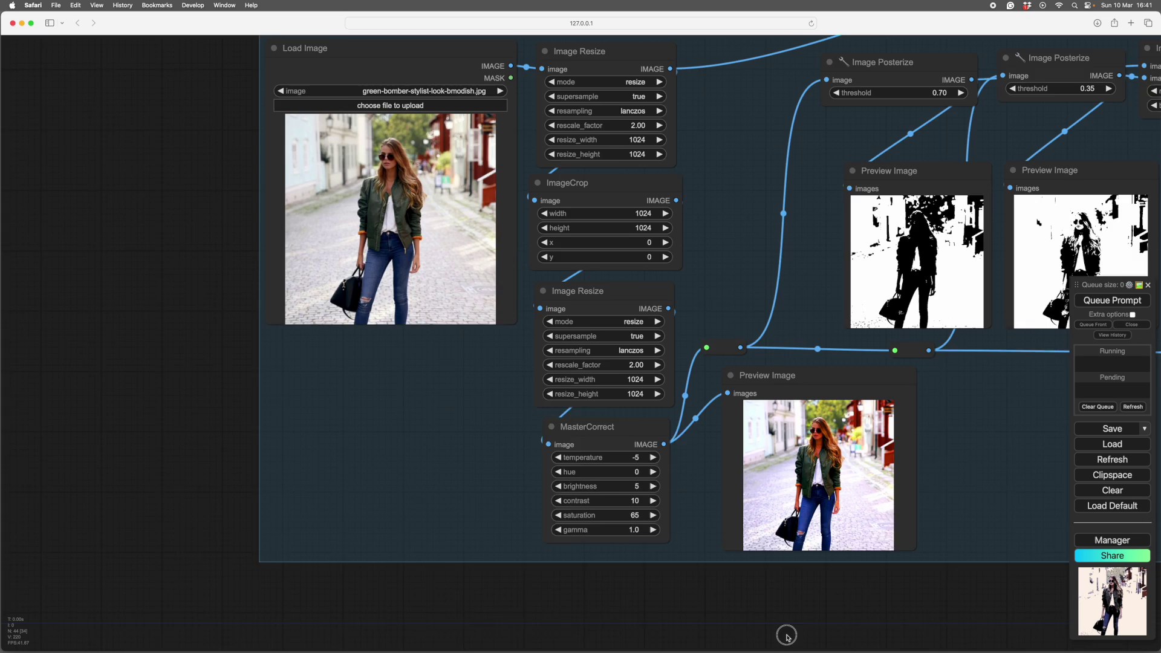
pyautogui.scroll(3, 306, 520)
pyautogui.scroll(5, 298, 456)
pyautogui.moveTo(312, 387); pyautogui.dragTo(227, 430)
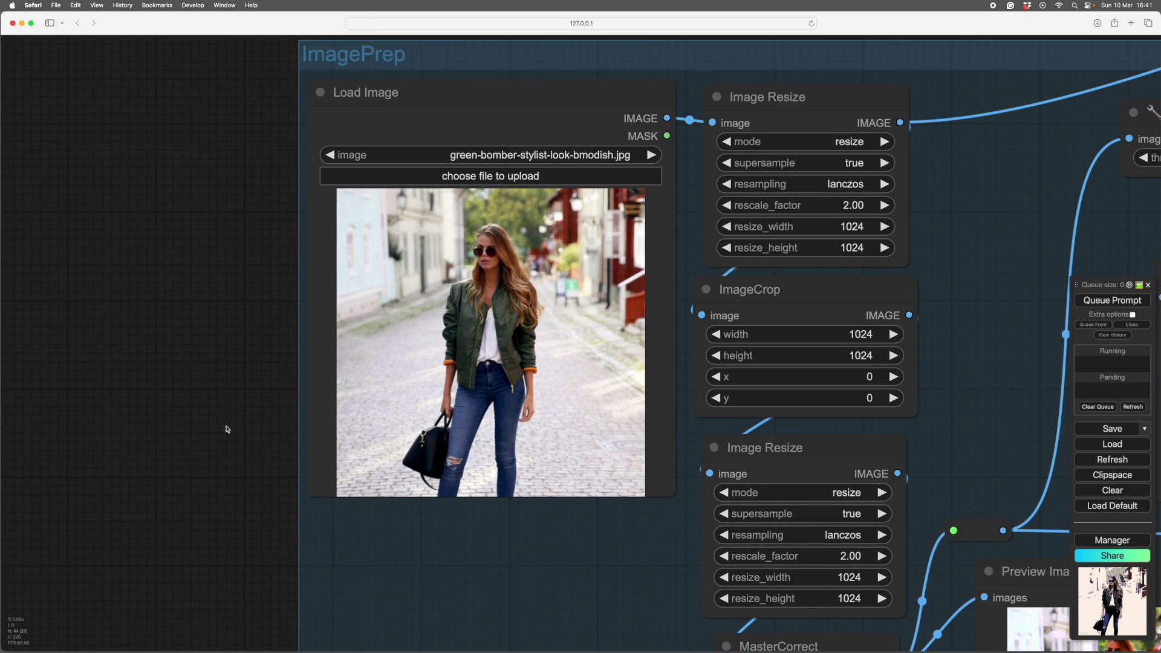
pyautogui.scroll(-4, 227, 430)
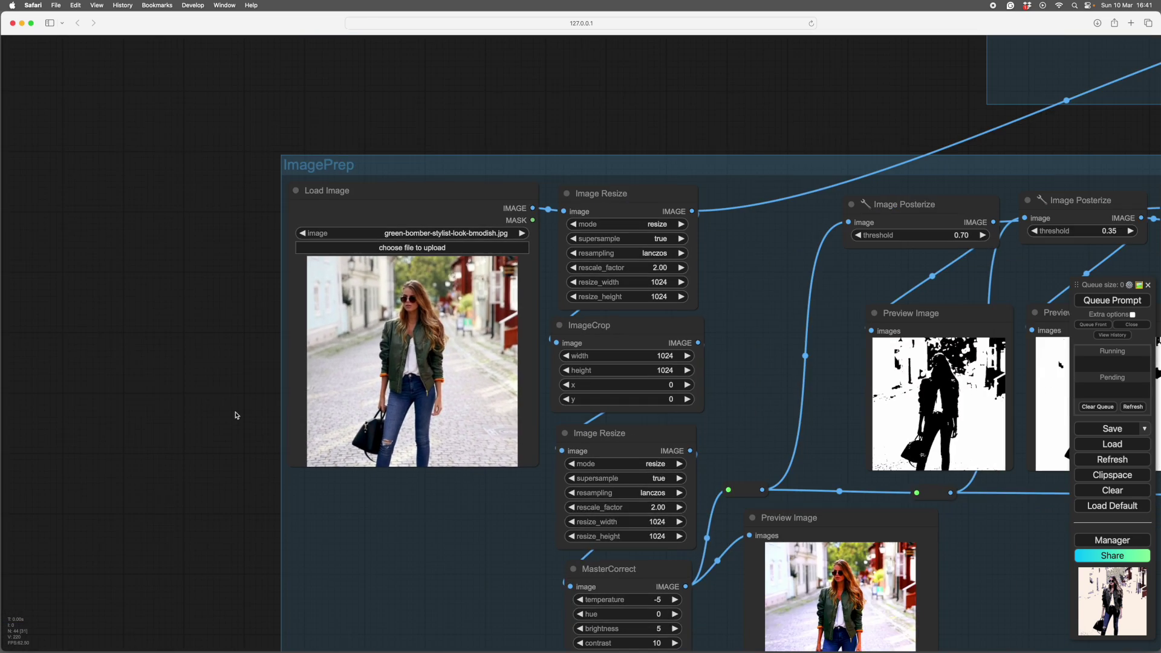
pyautogui.scroll(-3, 235, 413)
pyautogui.scroll(2, 605, 604)
pyautogui.moveTo(712, 611); pyautogui.dragTo(682, 612)
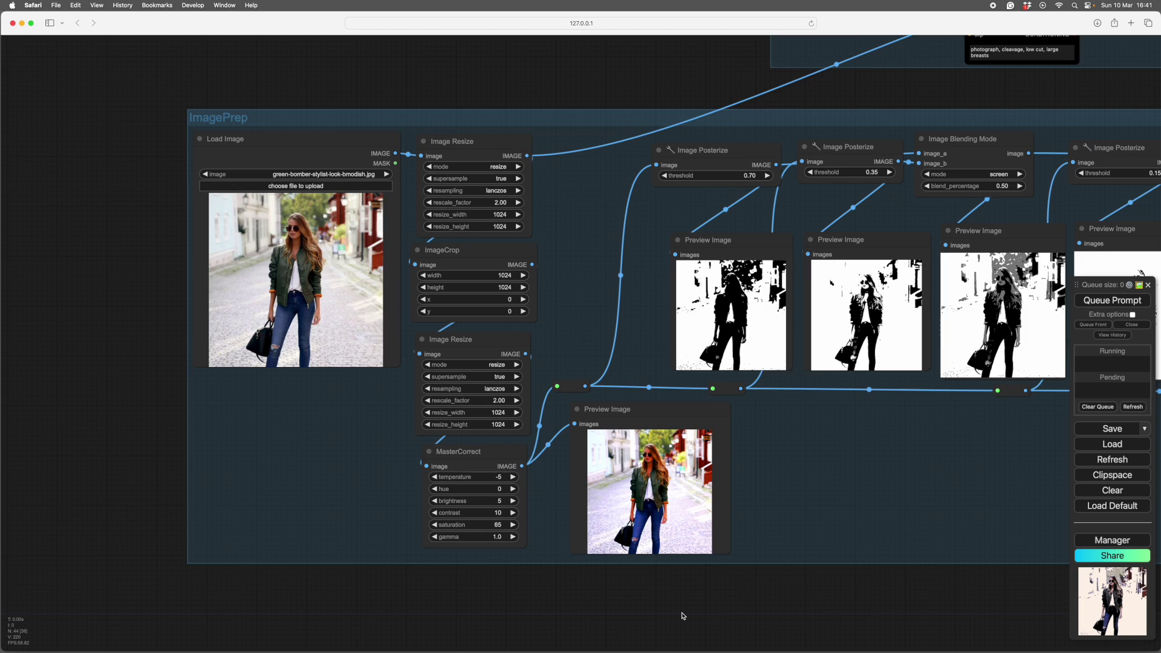
pyautogui.scroll(-2, 682, 613)
pyautogui.scroll(1, 748, 619)
pyautogui.scroll(3, 728, 630)
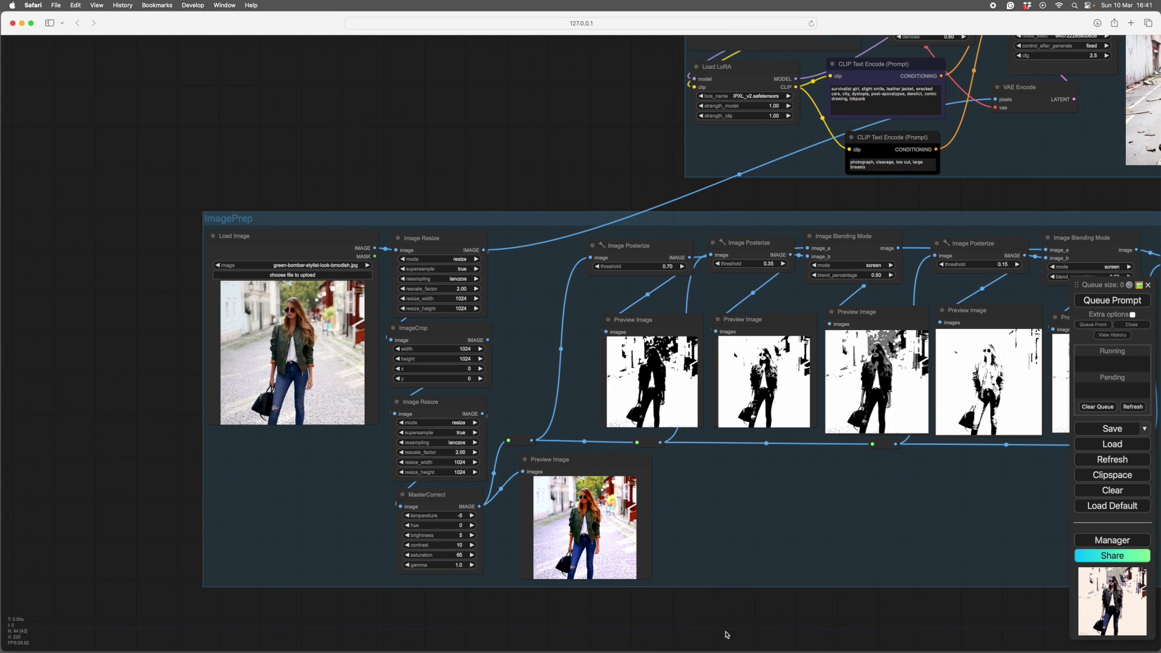
# Inspect the generation group from its checkpoint, LoRA and prompt nodes through to a close-up of the generated image.
pyautogui.moveTo(775, 135); pyautogui.dragTo(649, 271)
pyautogui.scroll(5, 649, 271)
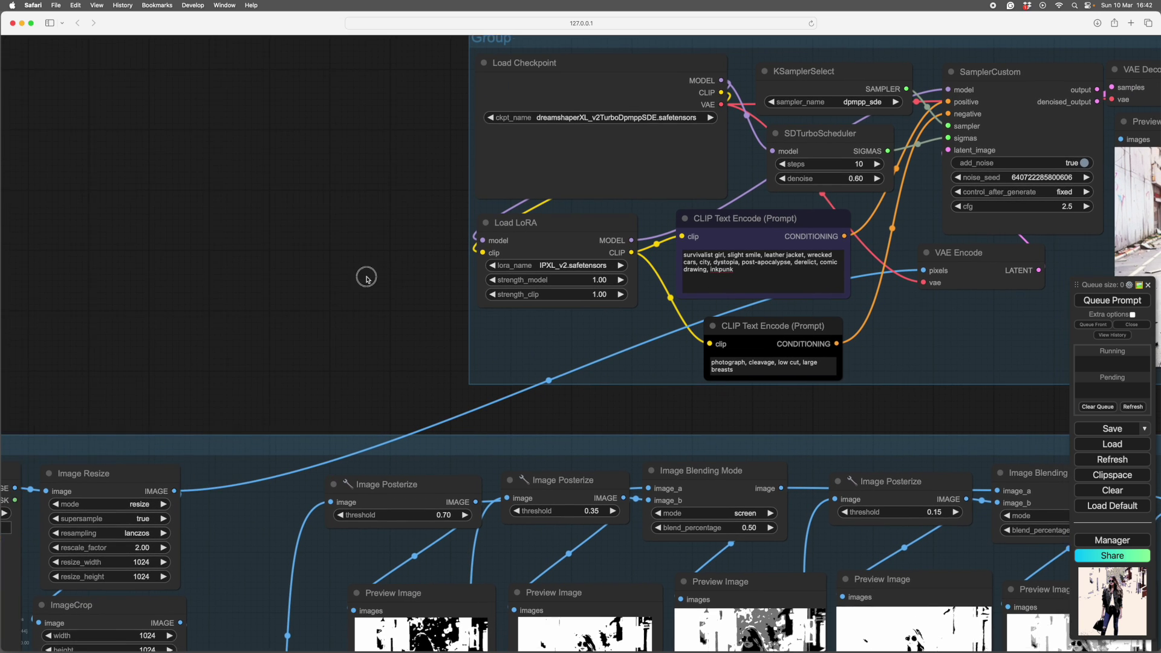
pyautogui.hscroll(6, 368, 277)
pyautogui.hscroll(5, 399, 306)
pyautogui.hscroll(-15, 604, 359)
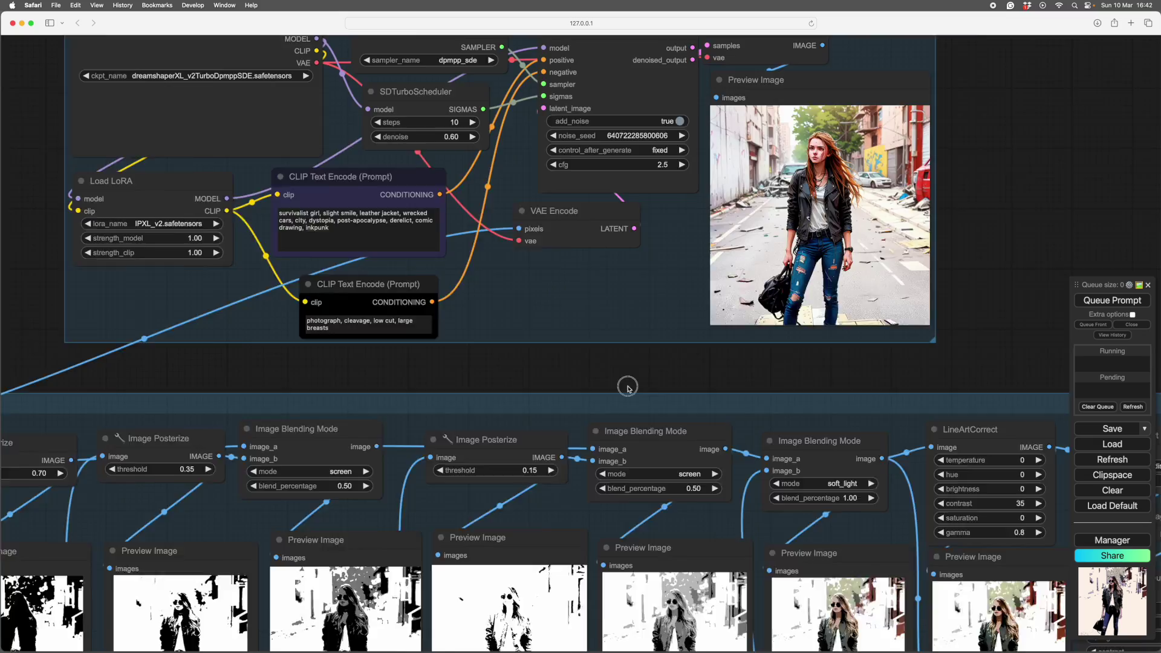
pyautogui.scroll(-3, 605, 360)
pyautogui.moveTo(764, 129); pyautogui.dragTo(756, 119)
pyautogui.moveTo(1108, 176); pyautogui.dragTo(399, 249)
pyautogui.scroll(4, 872, 253)
pyautogui.moveTo(1149, 141); pyautogui.dragTo(913, 329)
pyautogui.scroll(1, 872, 252)
pyautogui.scroll(4, 874, 324)
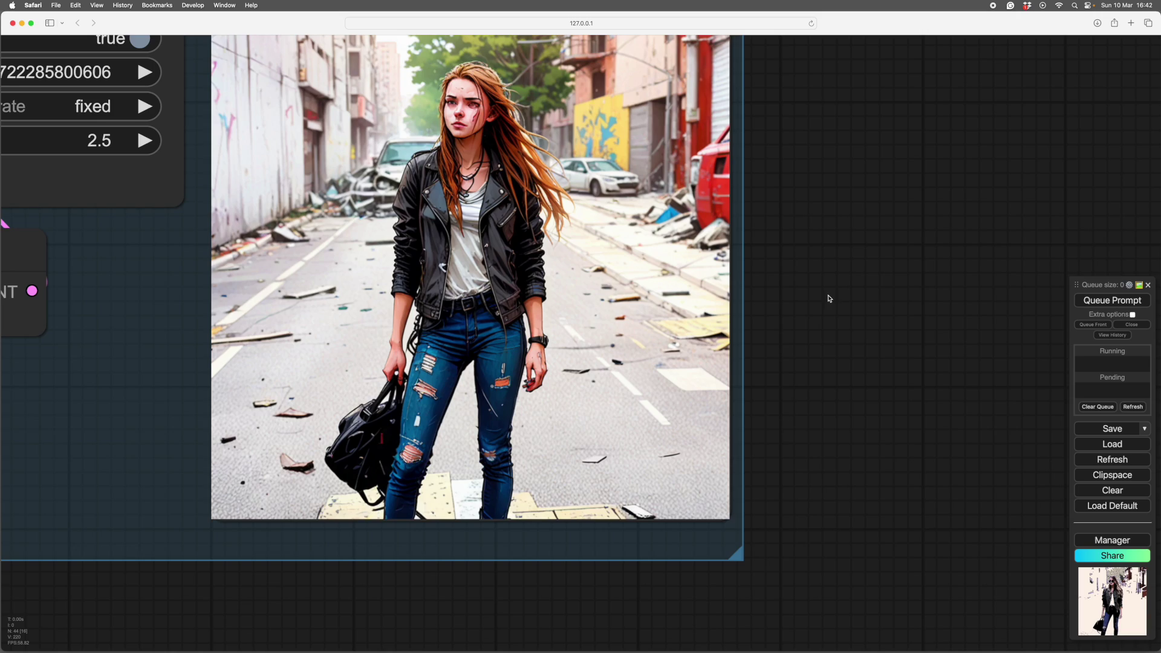
# Review the sampler, SDTurboScheduler and prompt settings alongside the generated image preview.
pyautogui.hscroll(-5, 811, 285)
pyautogui.scroll(-6, 846, 284)
pyautogui.scroll(-4, 868, 284)
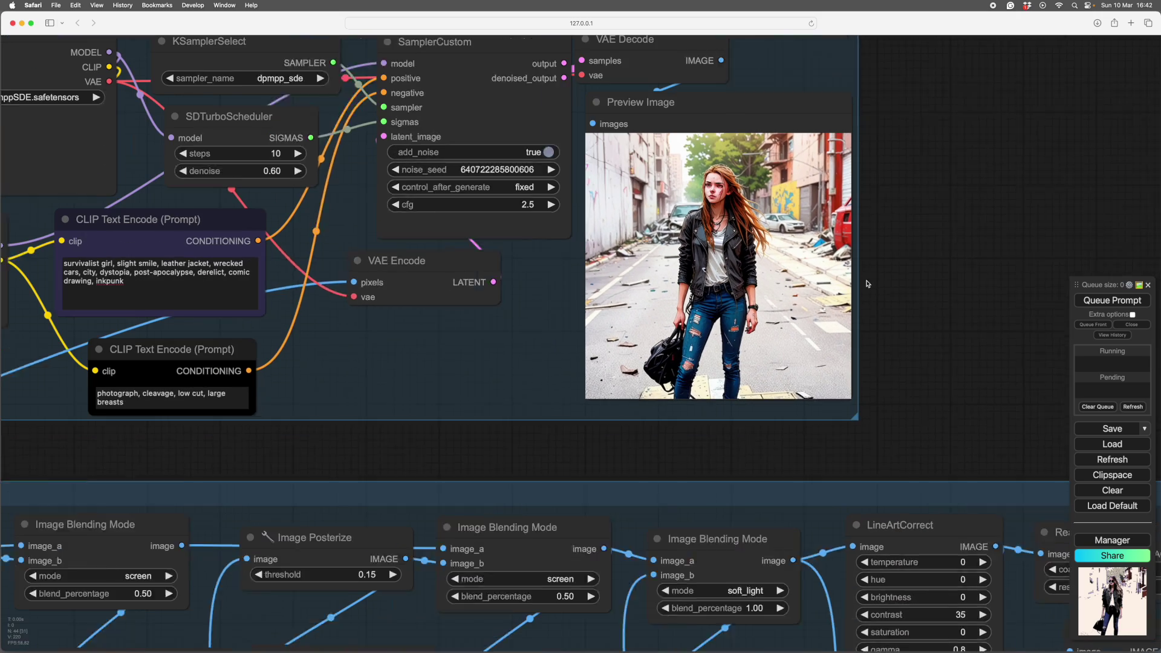
pyautogui.scroll(2, 872, 285)
pyautogui.scroll(-3, 778, 427)
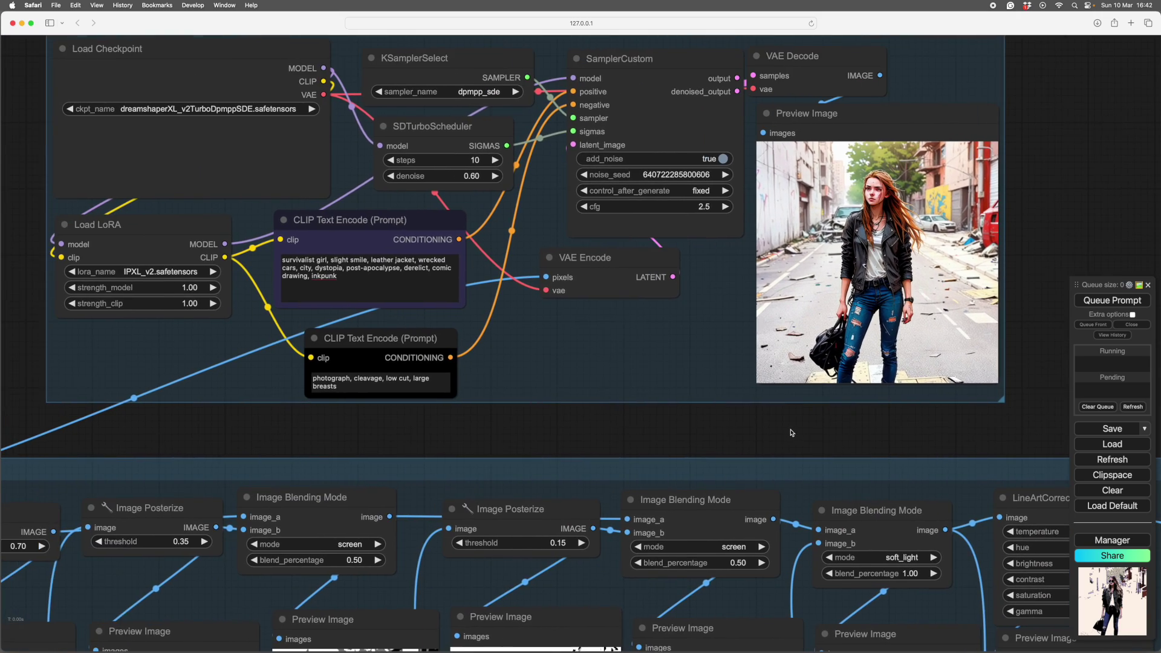
pyautogui.hscroll(3, 796, 436)
pyautogui.scroll(4, 875, 394)
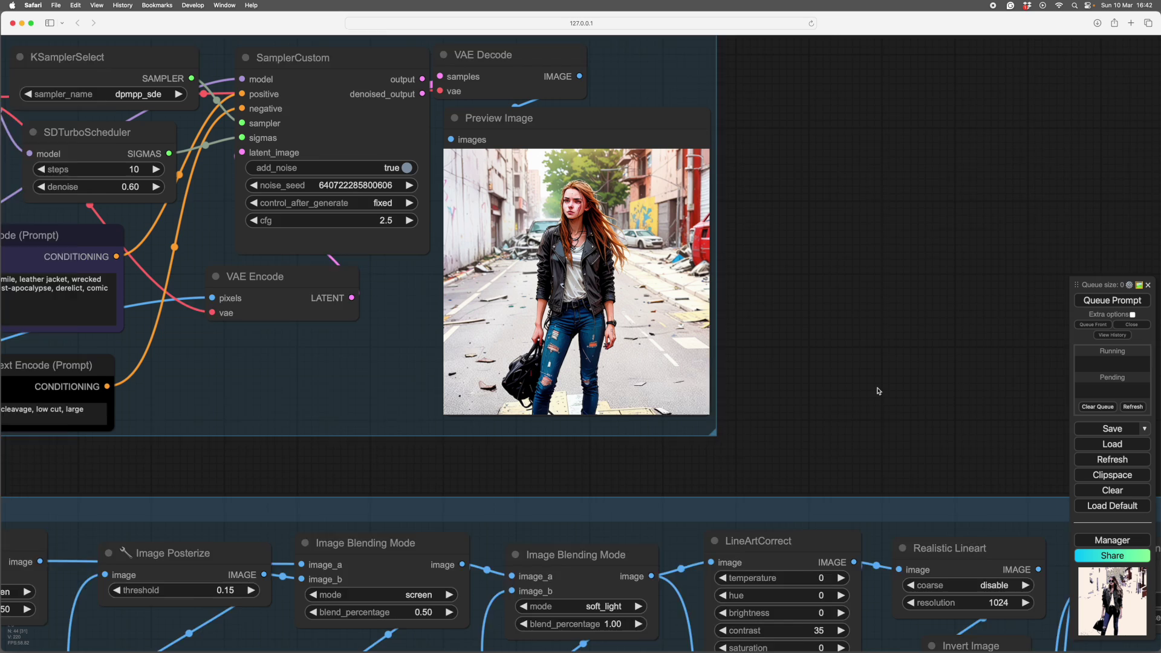
pyautogui.scroll(5, 675, 436)
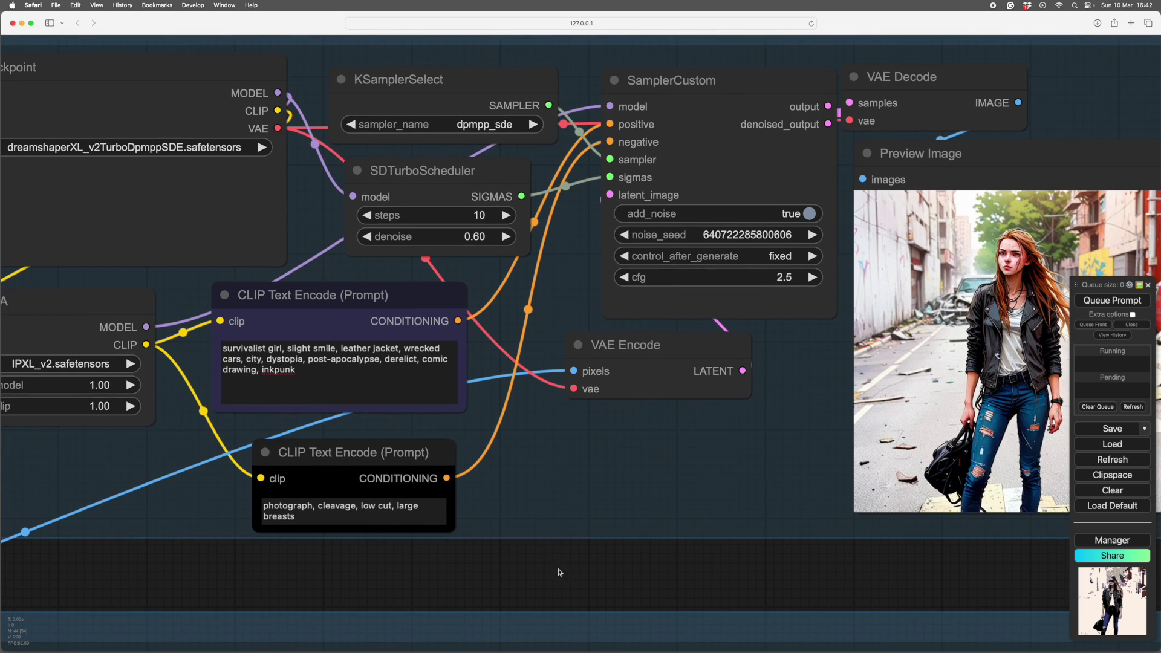
pyautogui.scroll(-3, 544, 557)
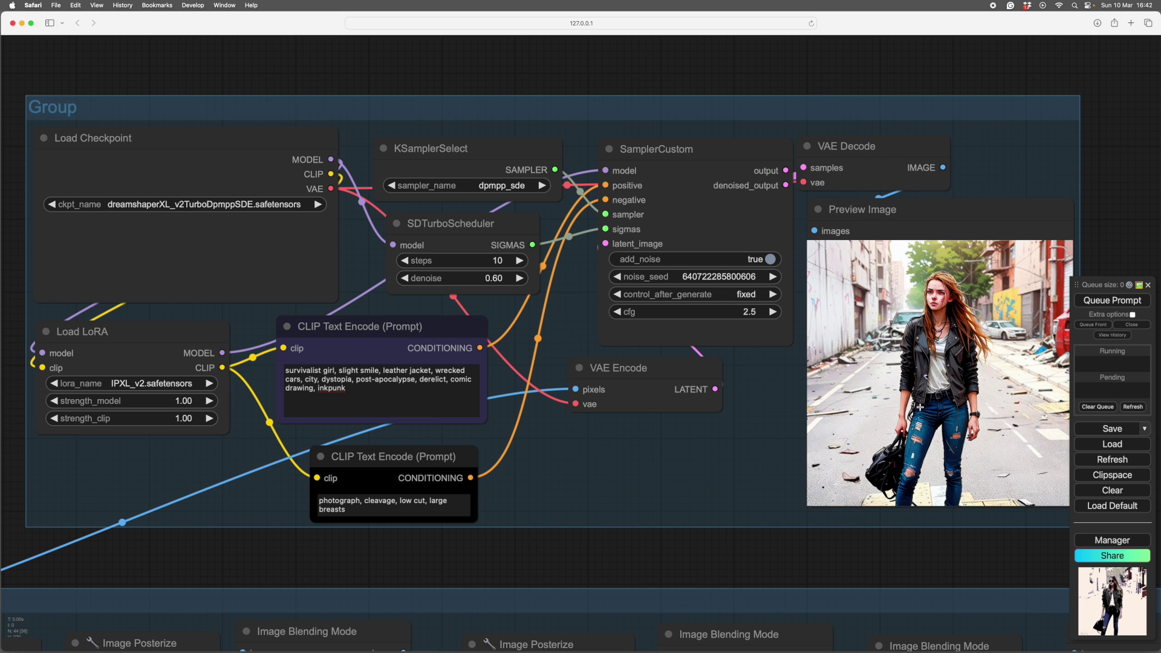
pyautogui.moveTo(589, 549); pyautogui.dragTo(447, 500)
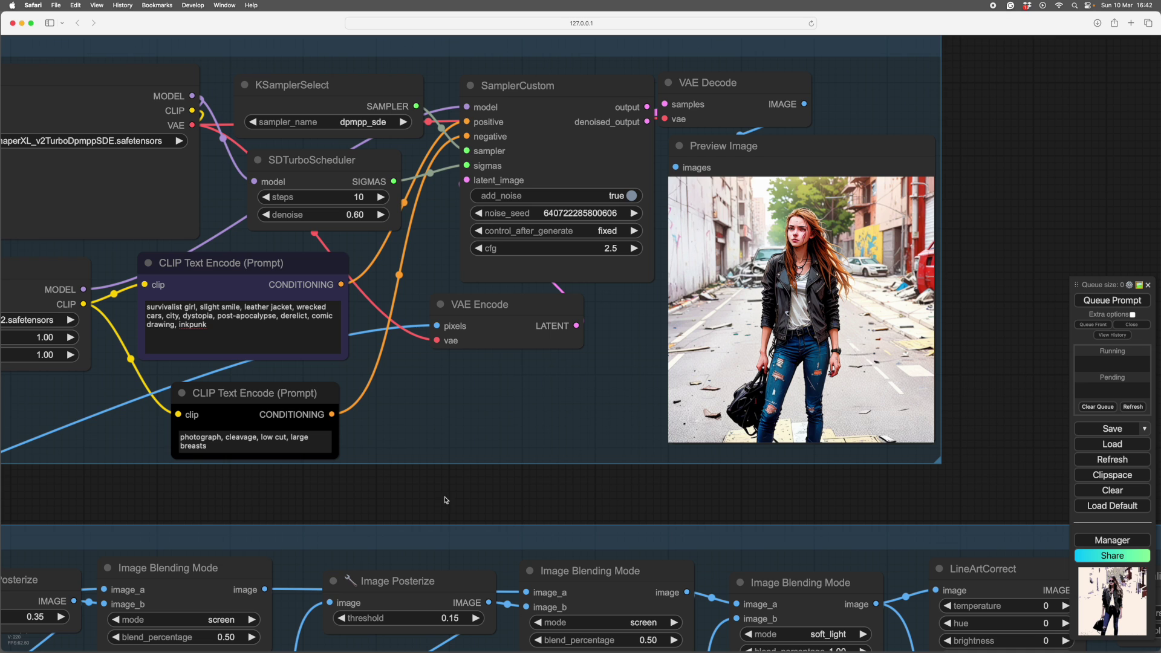
pyautogui.moveTo(550, 491); pyautogui.dragTo(521, 504)
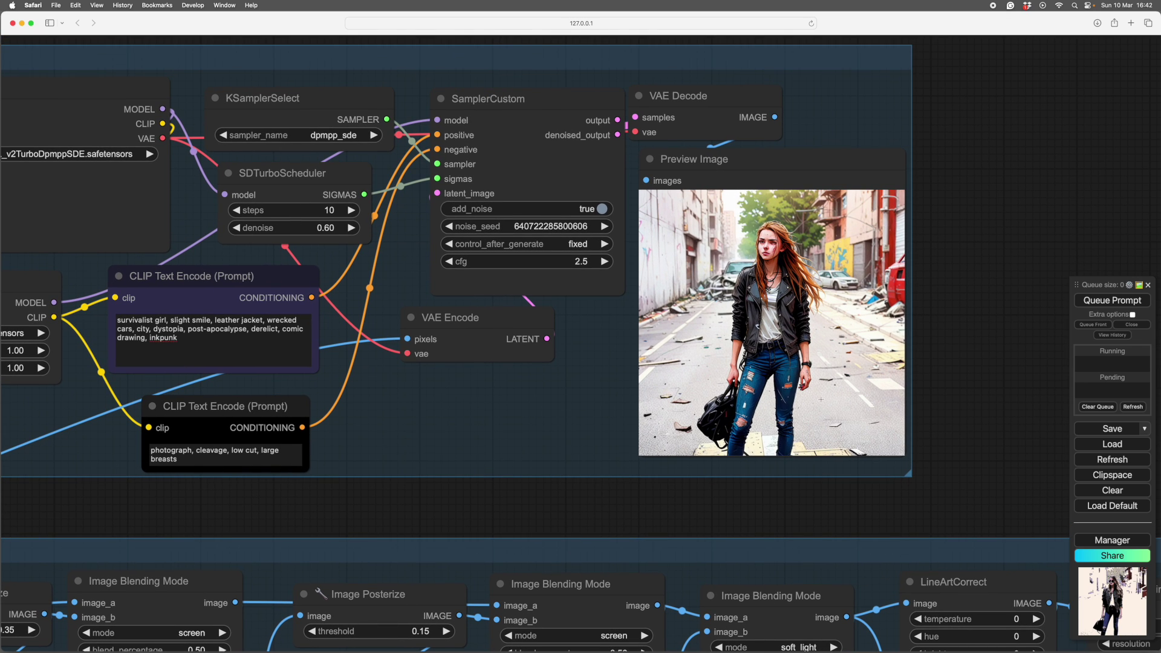
pyautogui.moveTo(953, 454); pyautogui.dragTo(952, 456)
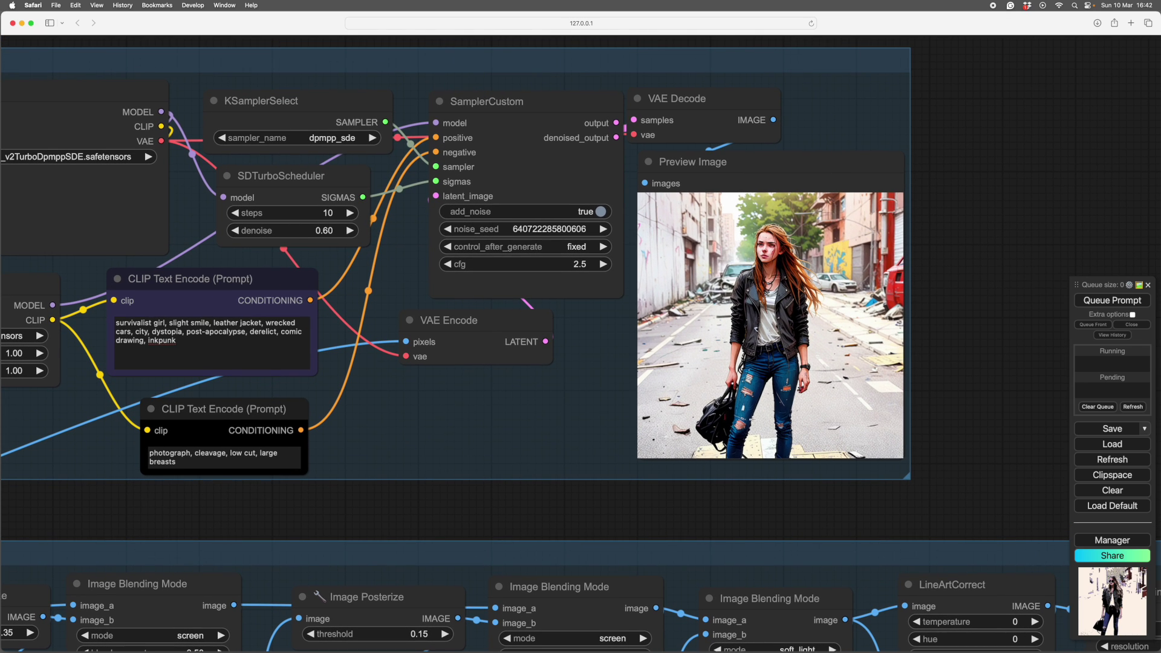
pyautogui.moveTo(980, 387); pyautogui.dragTo(973, 386)
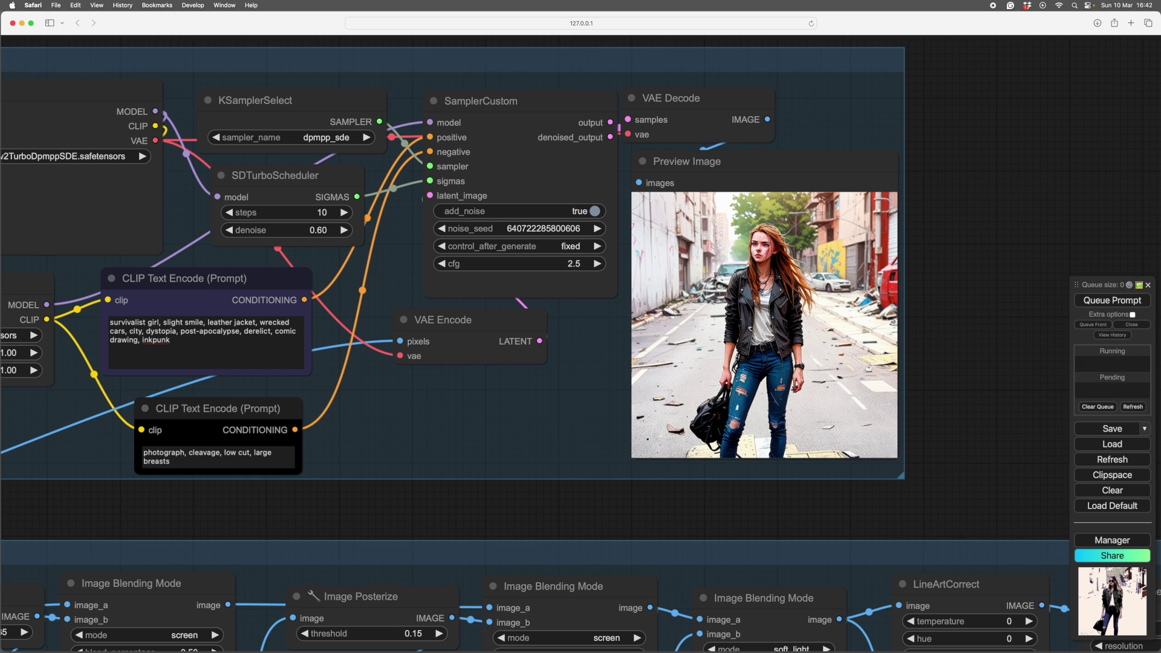
# Return to the ImagePrep group and examine the Load Image node's source photo up close.
pyautogui.moveTo(637, 524)
pyautogui.mouseDown()
pyautogui.moveTo(659, 526)
pyautogui.moveTo(646, 524)
pyautogui.mouseUp()
pyautogui.moveTo(400, 540); pyautogui.dragTo(882, 447)
pyautogui.moveTo(234, 356); pyautogui.dragTo(805, 72)
pyautogui.moveTo(590, 128); pyautogui.dragTo(712, 100)
pyautogui.scroll(4, 536, 223)
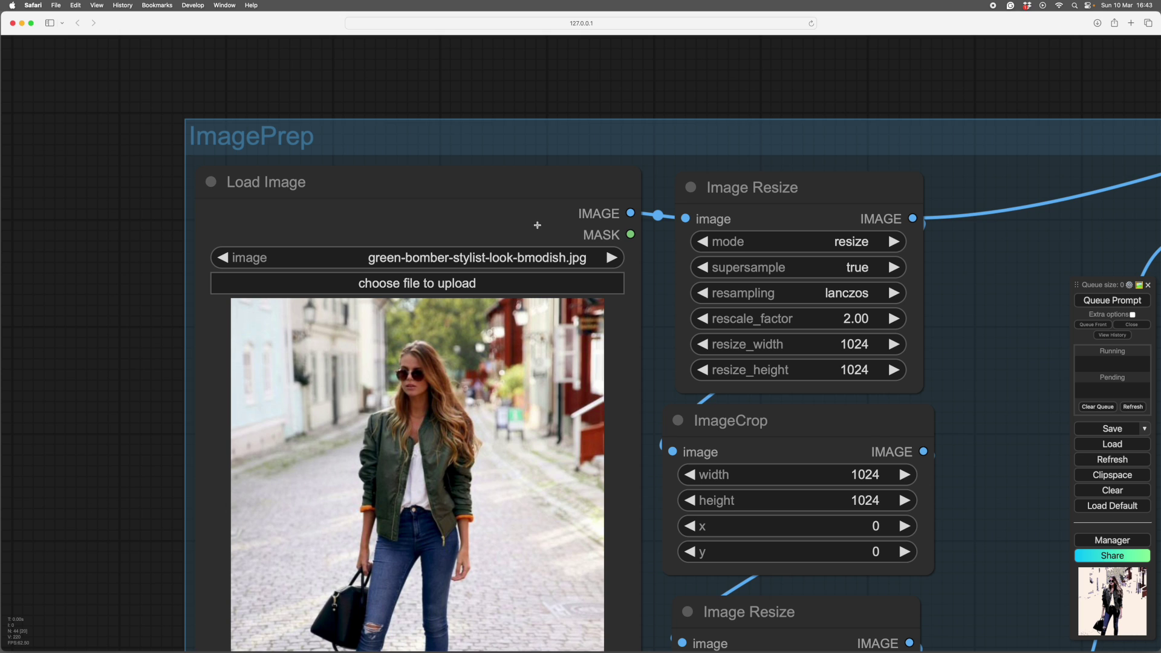
pyautogui.scroll(-3, 543, 86)
pyautogui.hscroll(-3, 542, 86)
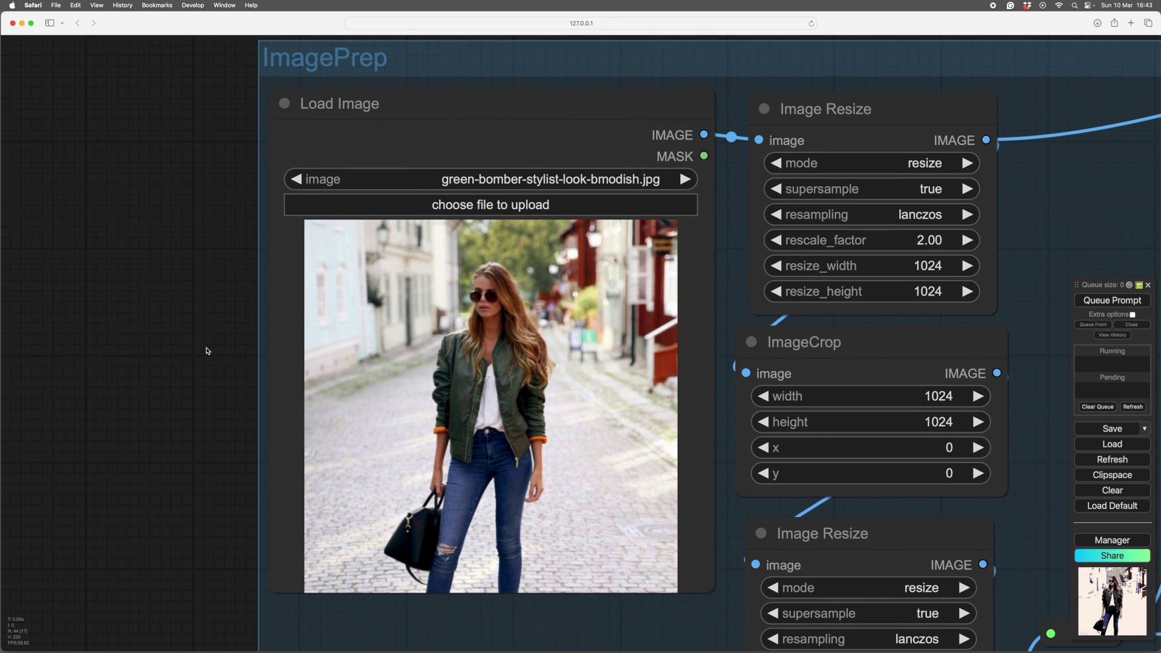
pyautogui.moveTo(207, 348)
pyautogui.mouseDown()
pyautogui.moveTo(194, 350)
pyautogui.moveTo(208, 346)
pyautogui.mouseUp()
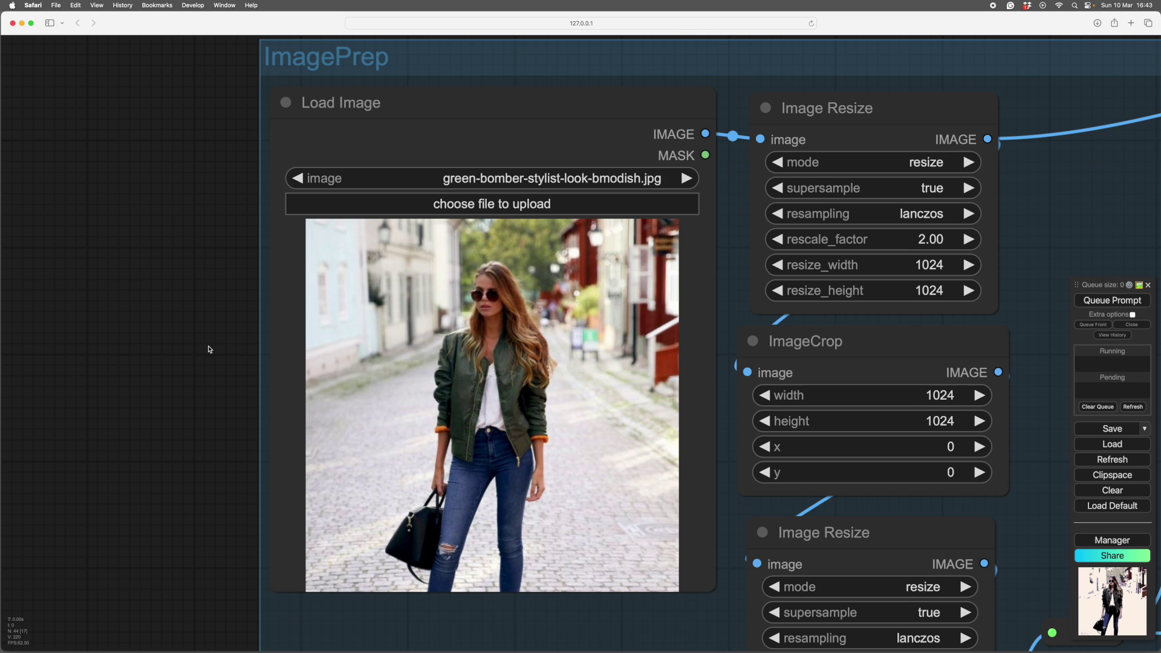
pyautogui.scroll(-3, 220, 337)
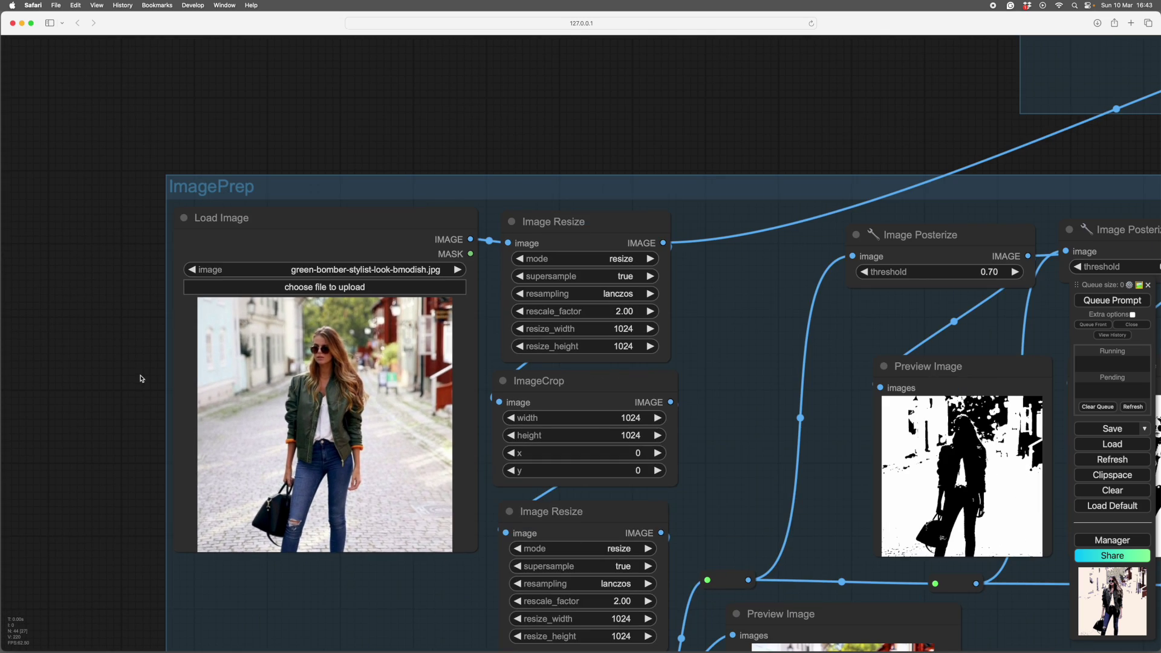
# Examine how the source photo passes through the two Image Resize nodes, ImageCrop and MasterCorrect, relative to the whole workflow.
pyautogui.scroll(-2, 142, 379)
pyautogui.moveTo(455, 169); pyautogui.dragTo(396, 57)
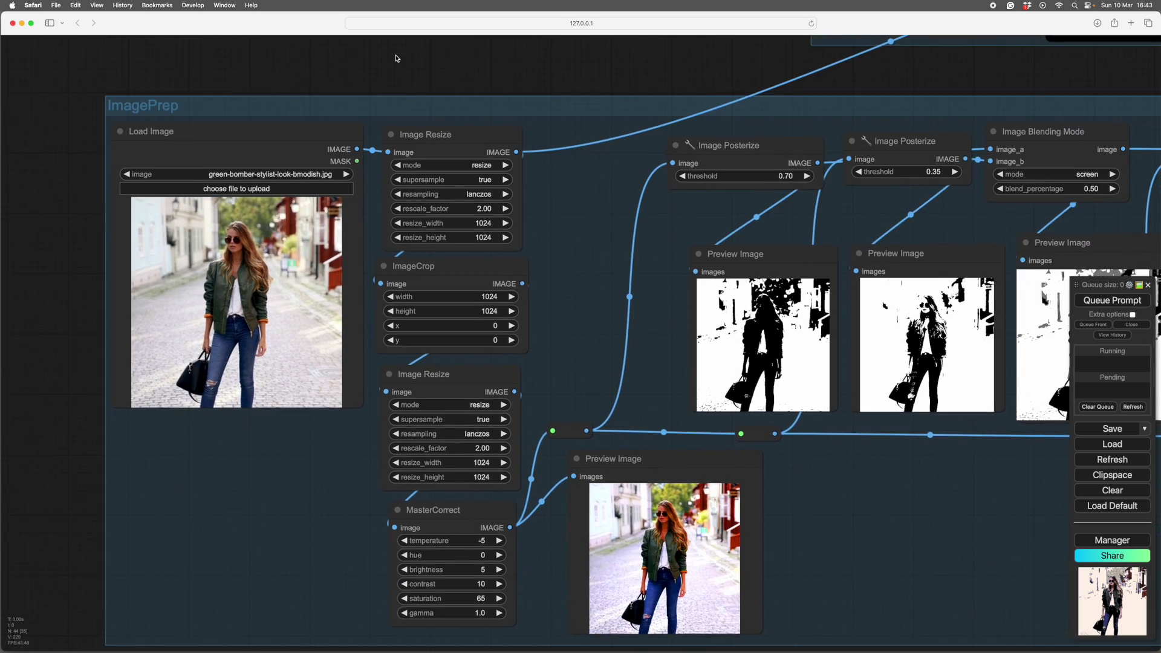
pyautogui.scroll(-3, 397, 57)
pyautogui.scroll(-4, 967, 590)
pyautogui.moveTo(990, 598); pyautogui.dragTo(889, 593)
pyautogui.scroll(-1, 685, 579)
pyautogui.scroll(-1, 697, 565)
pyautogui.scroll(1, 656, 565)
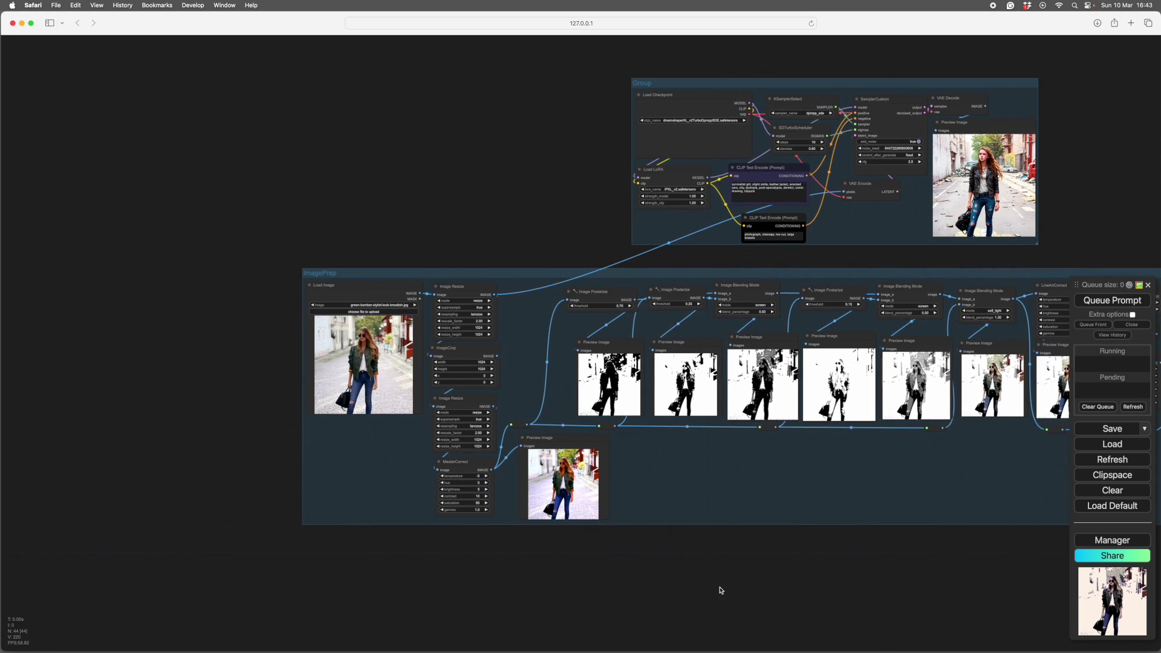
pyautogui.scroll(3, 720, 590)
pyautogui.scroll(5, 719, 590)
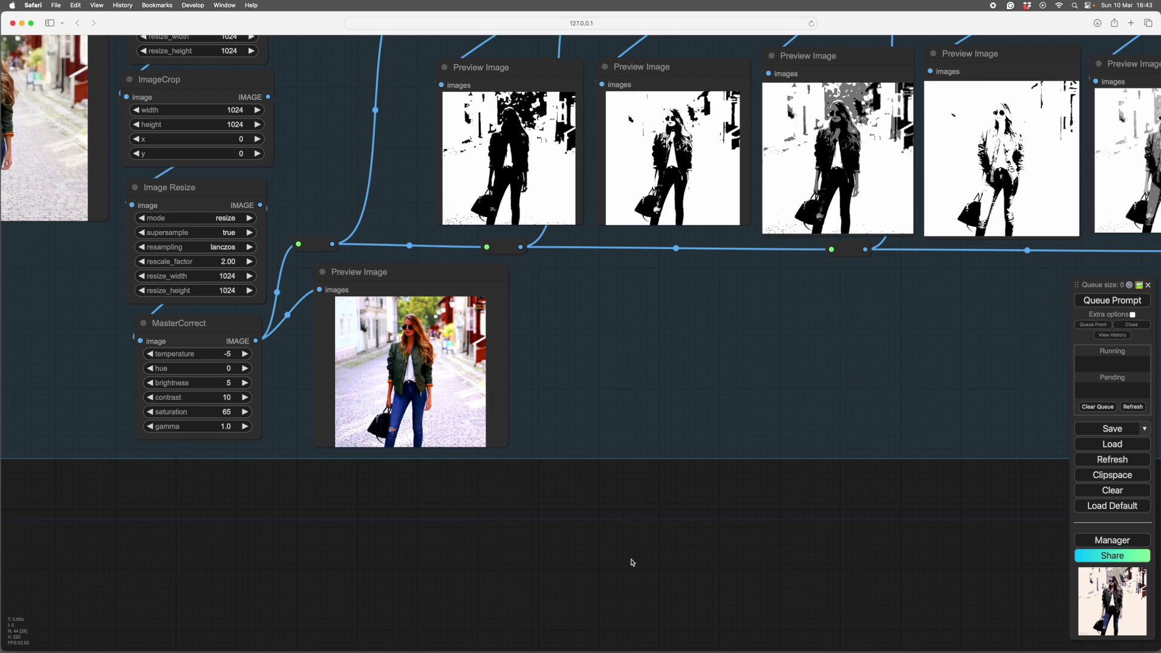
pyautogui.scroll(-4, 772, 627)
pyautogui.scroll(-1, 778, 629)
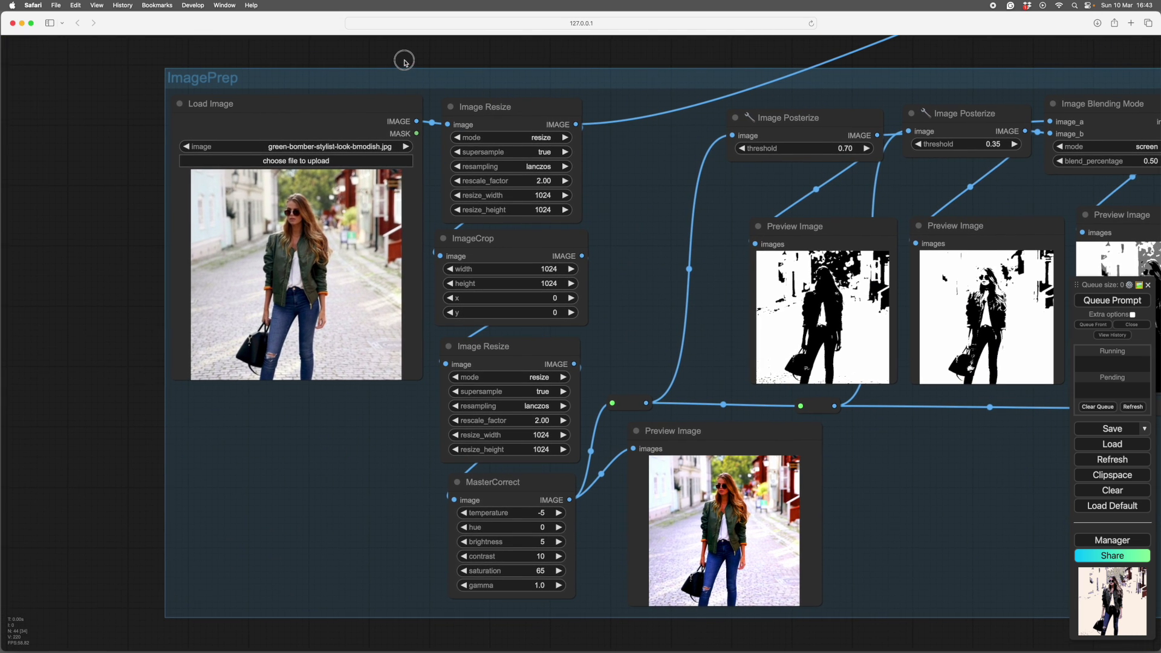
pyautogui.moveTo(402, 57)
pyautogui.mouseDown()
pyautogui.moveTo(347, 62)
pyautogui.moveTo(381, 52)
pyautogui.mouseUp()
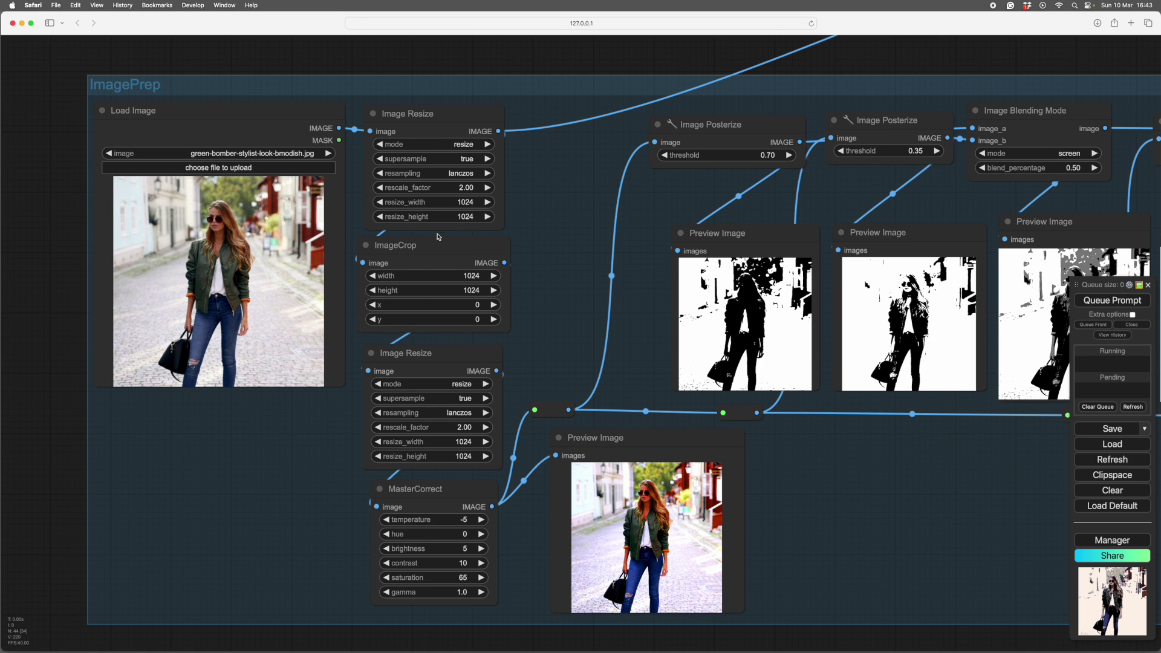
pyautogui.hscroll(2, 458, 517)
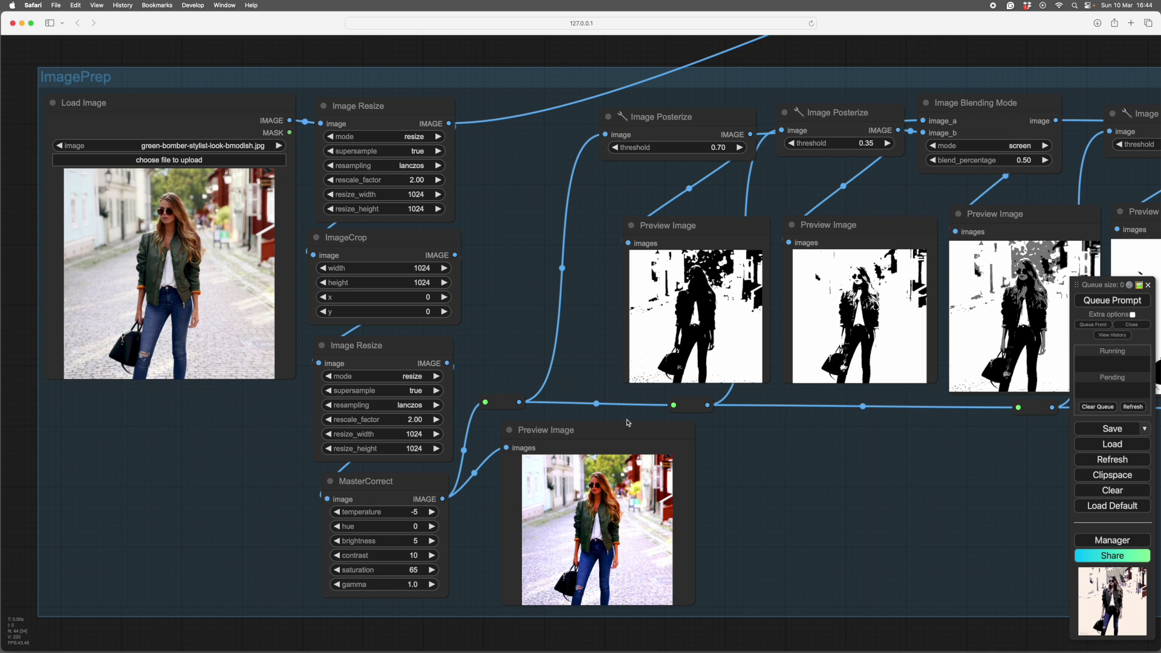
# Select the reroute node after MasterCorrect and trace its links to the Image Posterize and Image Blending Mode nodes and their previews.
pyautogui.click(505, 408)
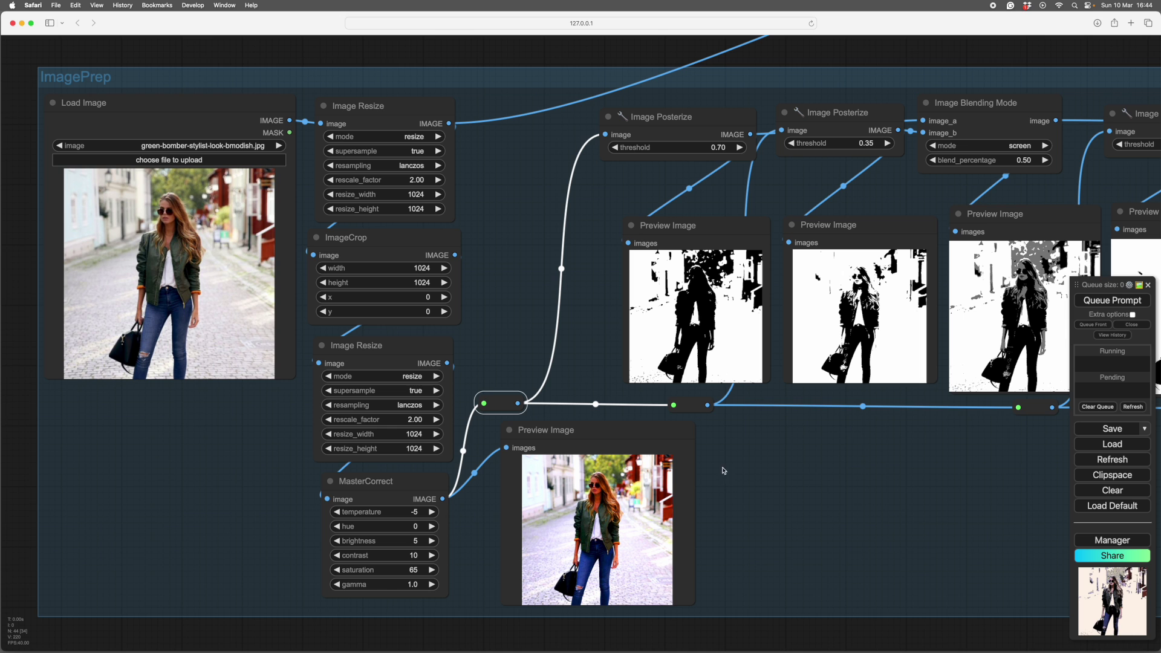
pyautogui.hscroll(5, 1033, 413)
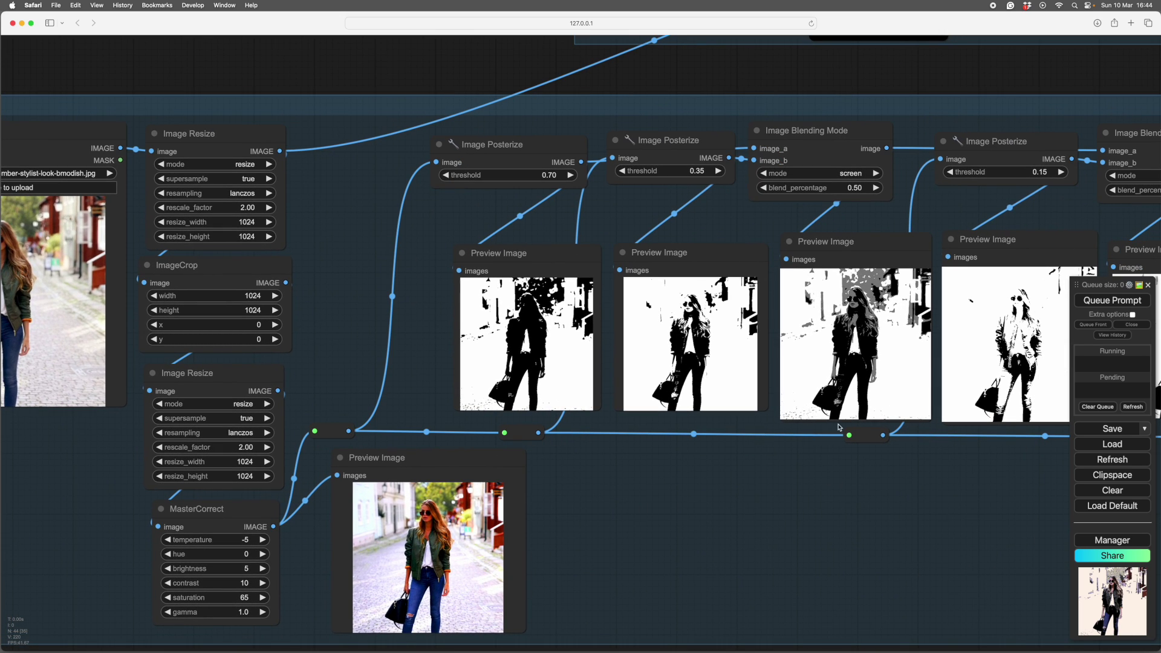
pyautogui.hscroll(8, 867, 491)
pyautogui.hscroll(-2, 832, 481)
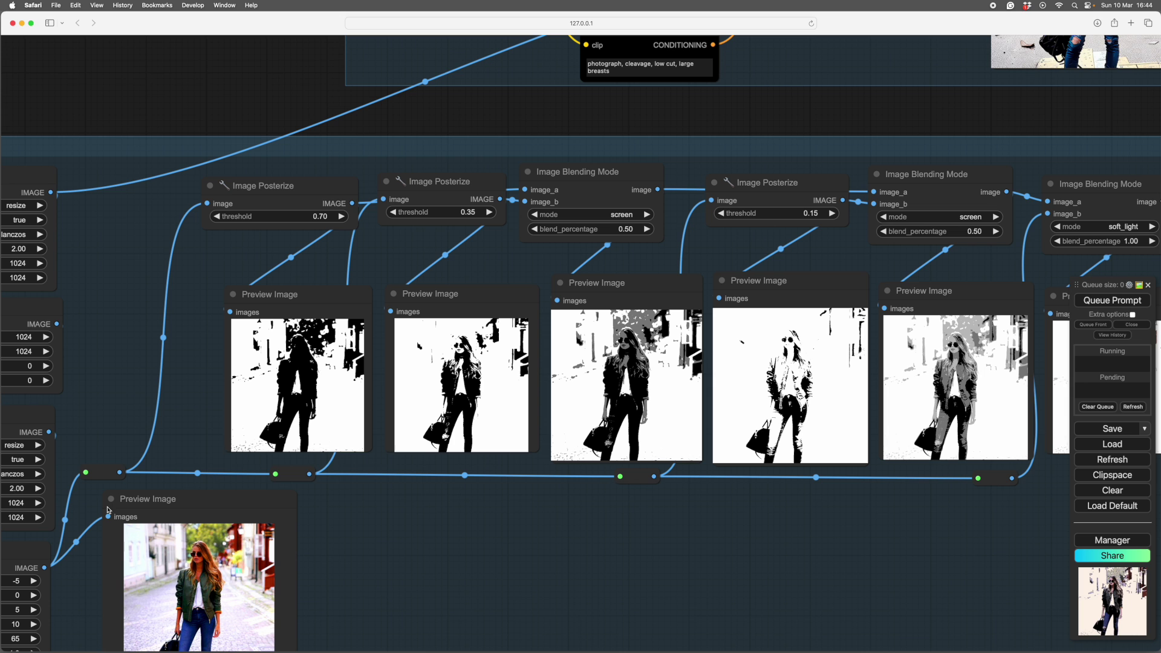
pyautogui.hscroll(-5, 855, 526)
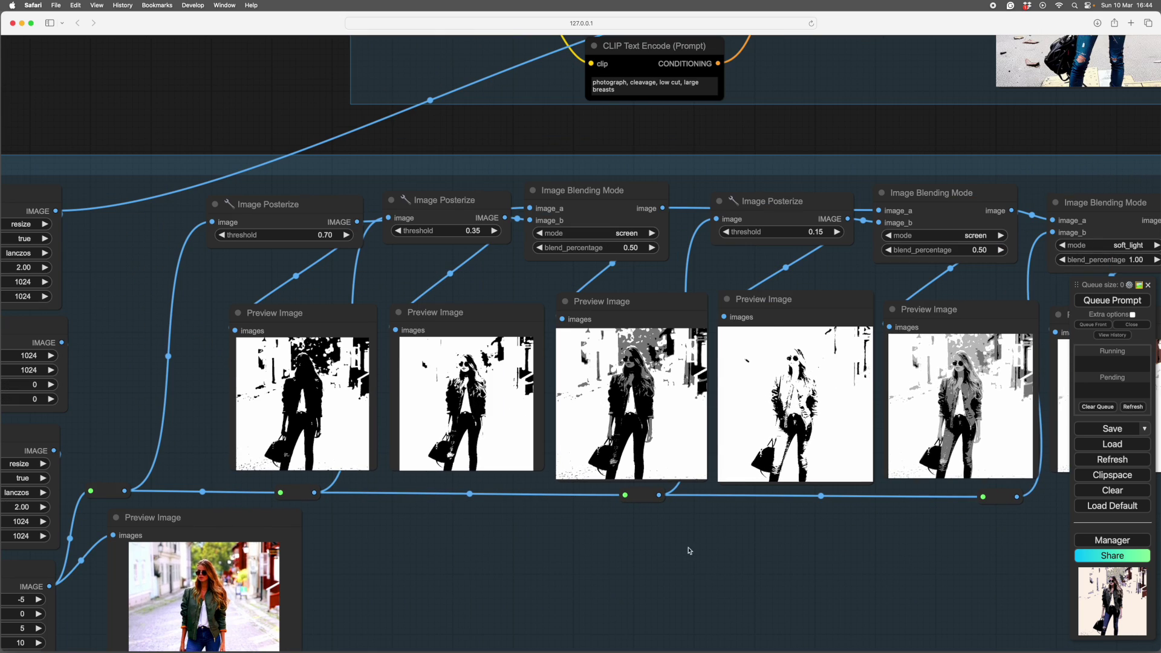
pyautogui.scroll(-2, 722, 490)
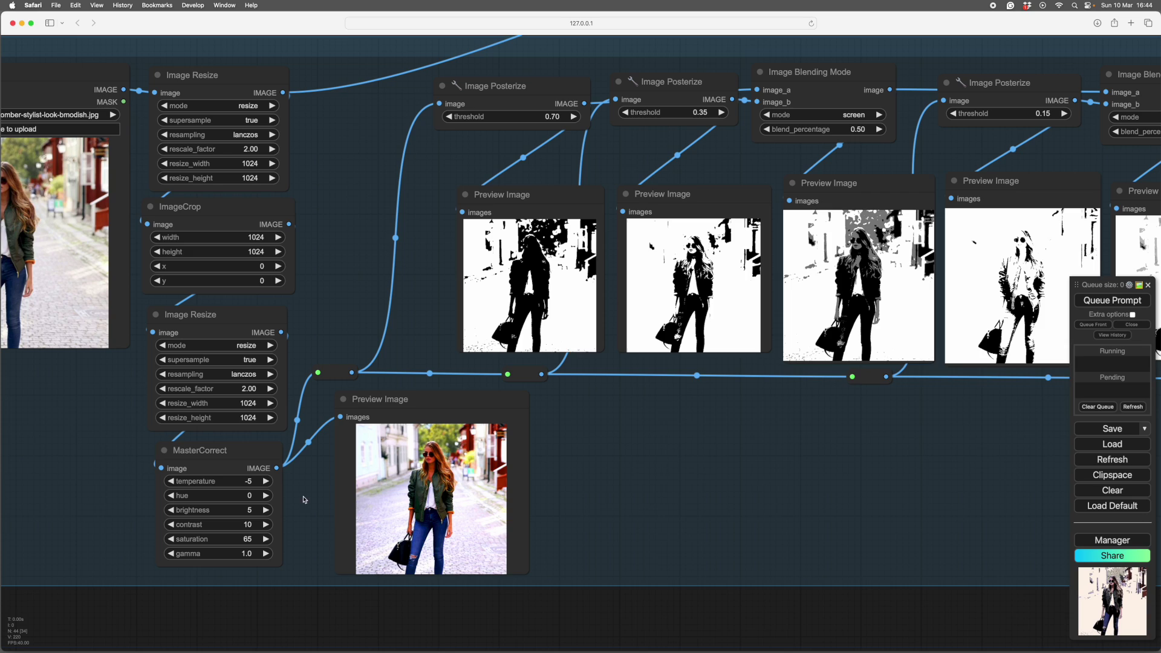
pyautogui.hscroll(4, 666, 488)
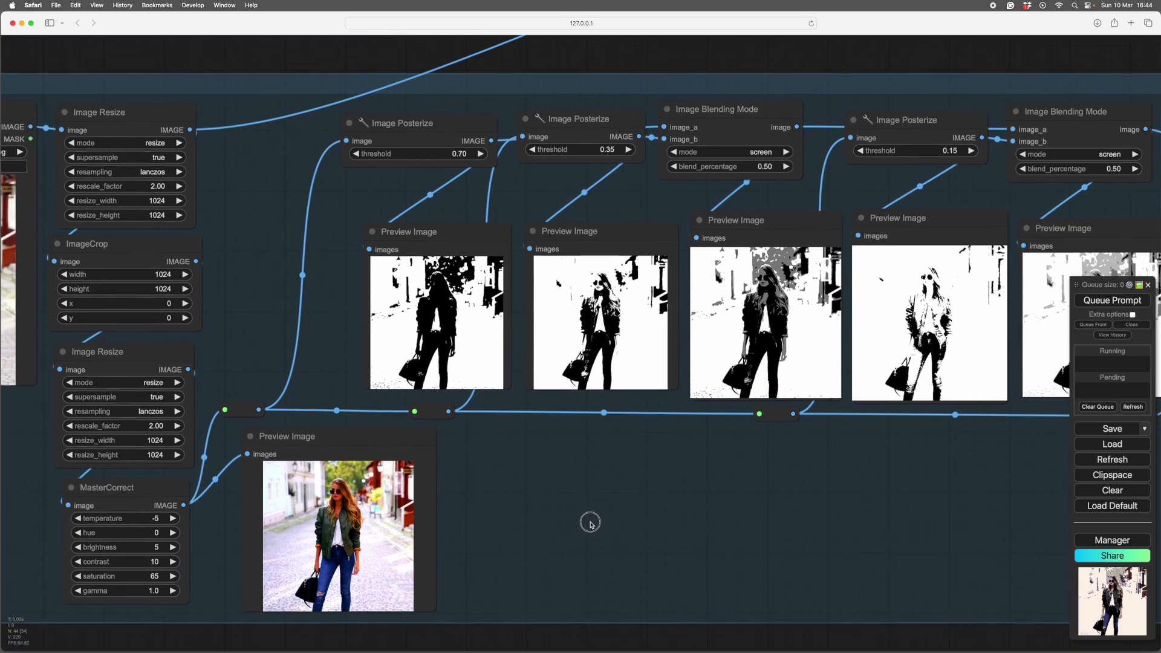
pyautogui.hscroll(4, 630, 517)
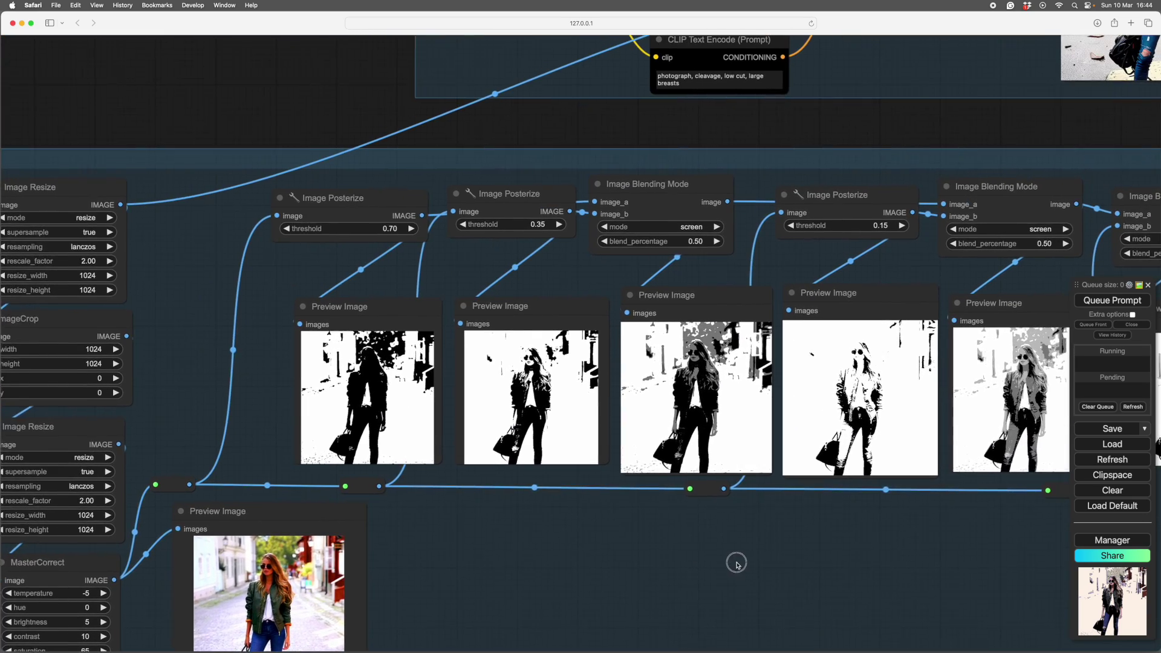
pyautogui.scroll(4, 626, 555)
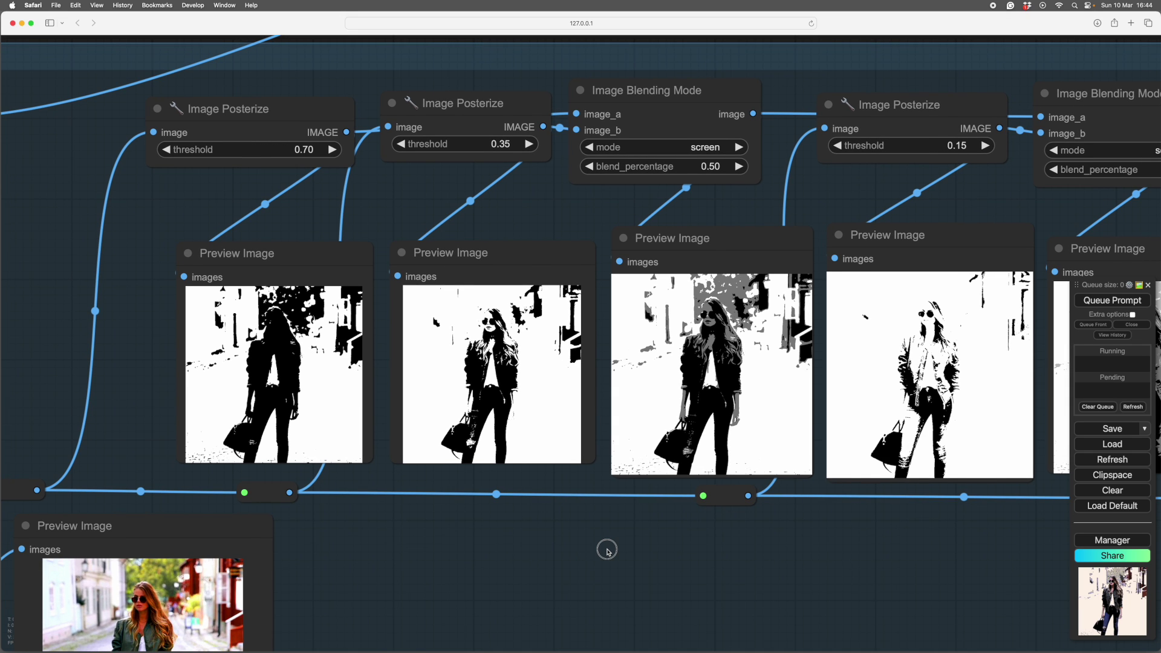
# Compare the Image Posterize previews at thresholds 0.70, 0.35 and 0.15 and the screen-mode Image Blending Mode nodes combining them.
pyautogui.hscroll(-3, 604, 548)
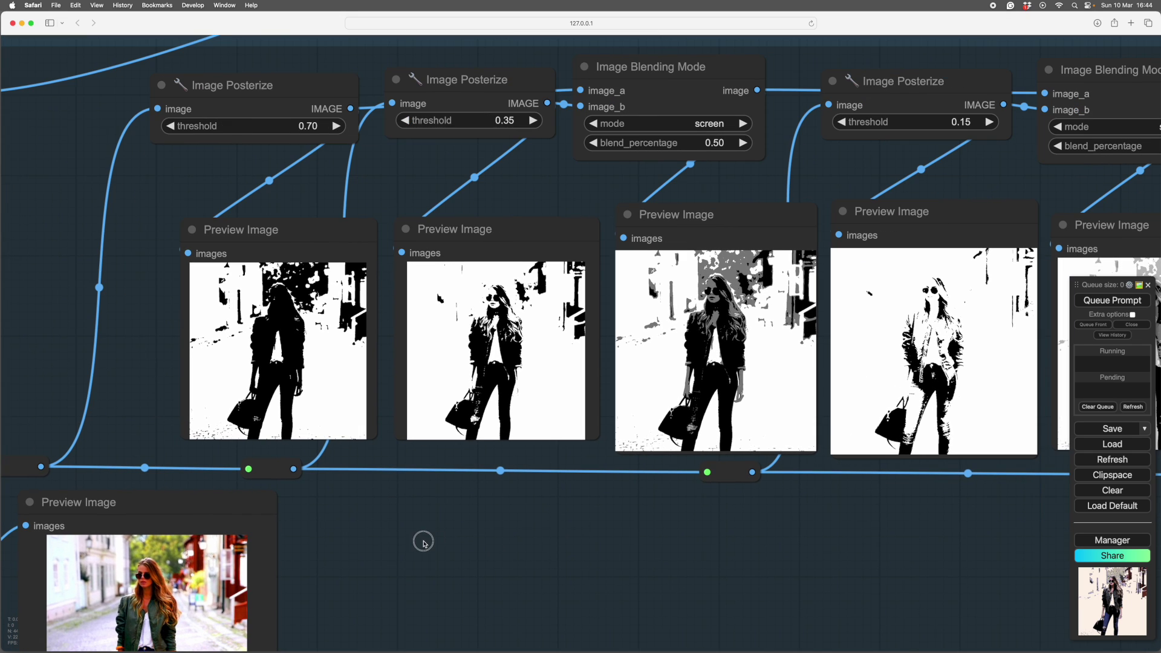
pyautogui.hscroll(3, 420, 537)
pyautogui.scroll(-2, 423, 531)
pyautogui.hscroll(15, 443, 534)
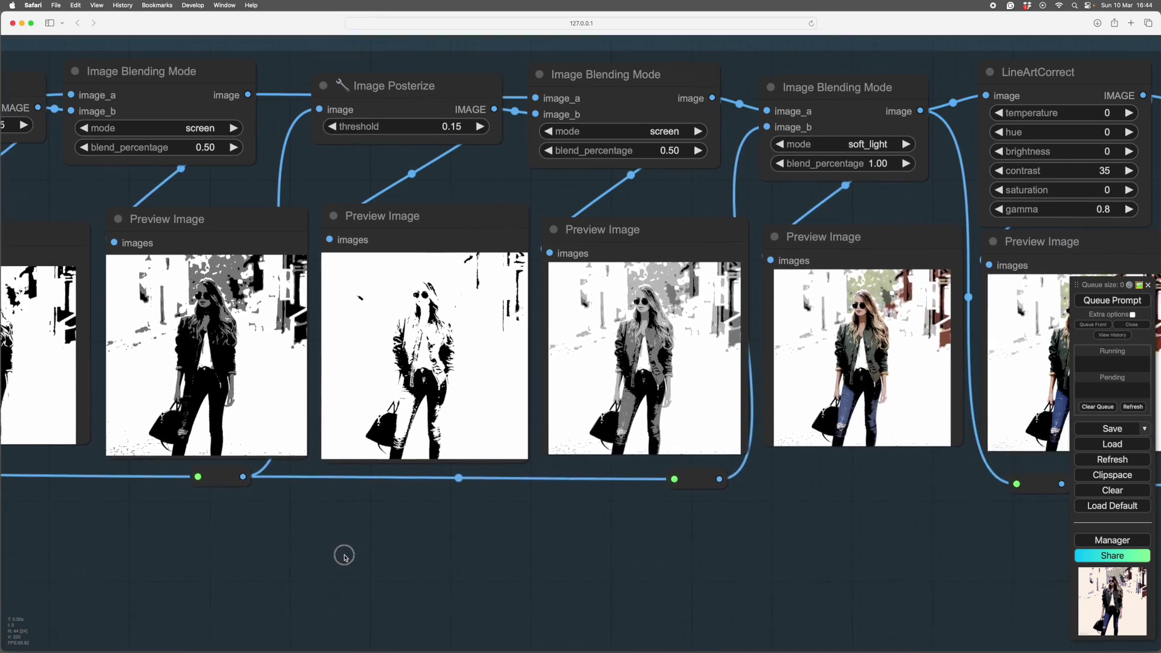
pyautogui.moveTo(344, 555); pyautogui.dragTo(774, 511)
pyautogui.scroll(2, 544, 575)
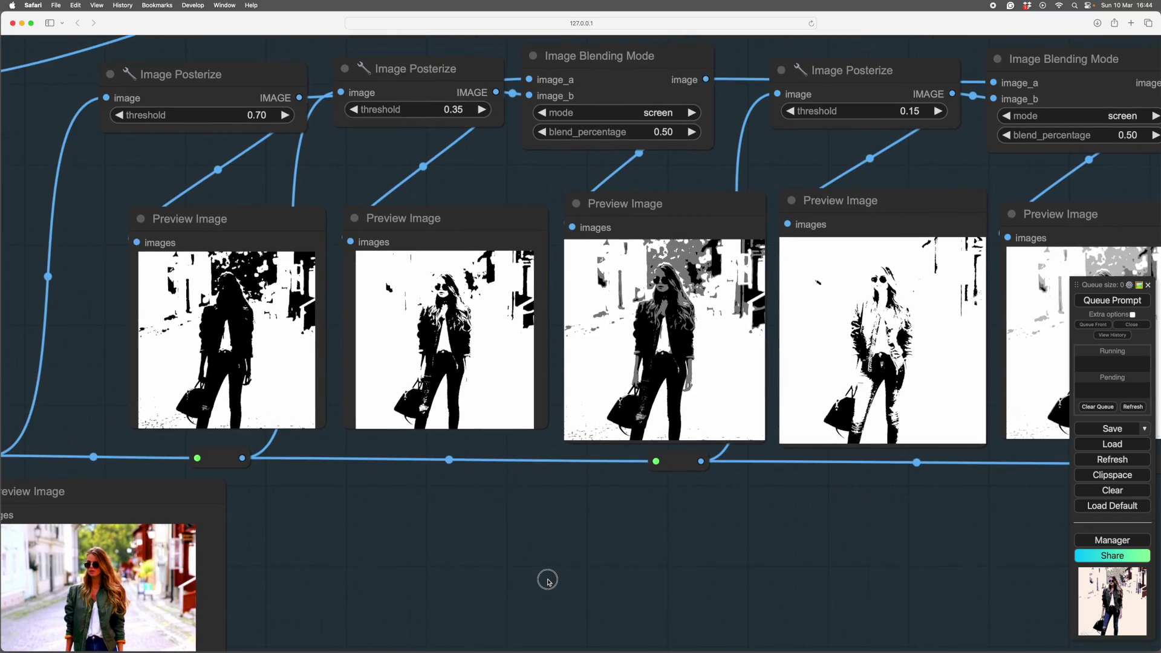
pyautogui.hscroll(-5, 575, 538)
pyautogui.scroll(2, 575, 538)
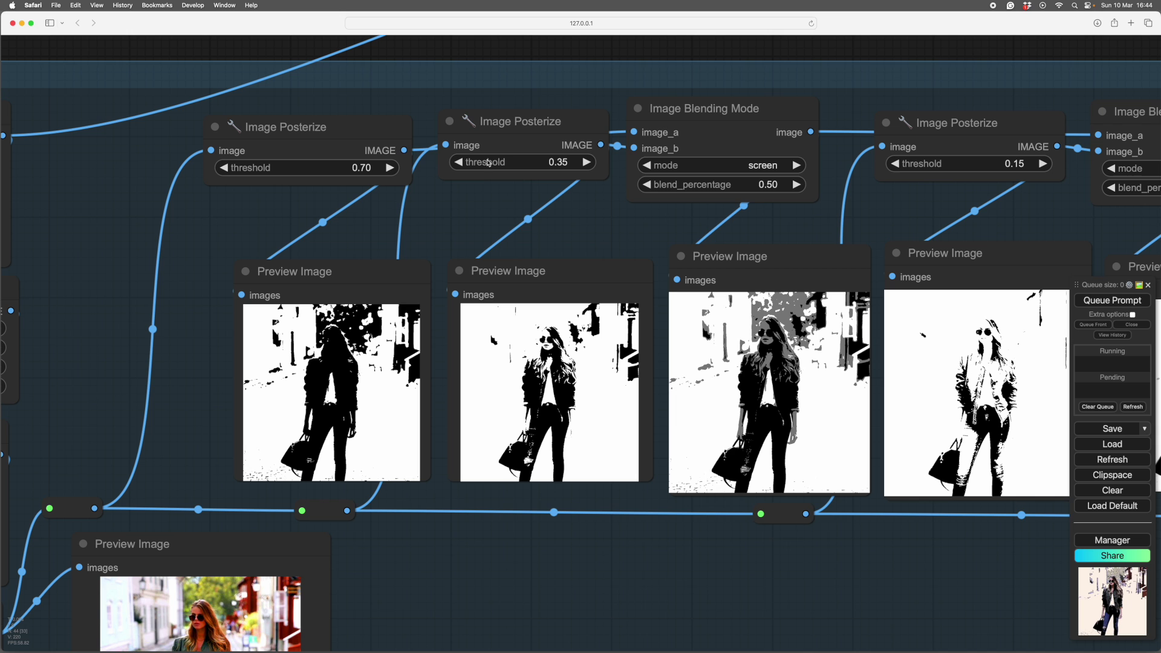
pyautogui.hscroll(5, 800, 195)
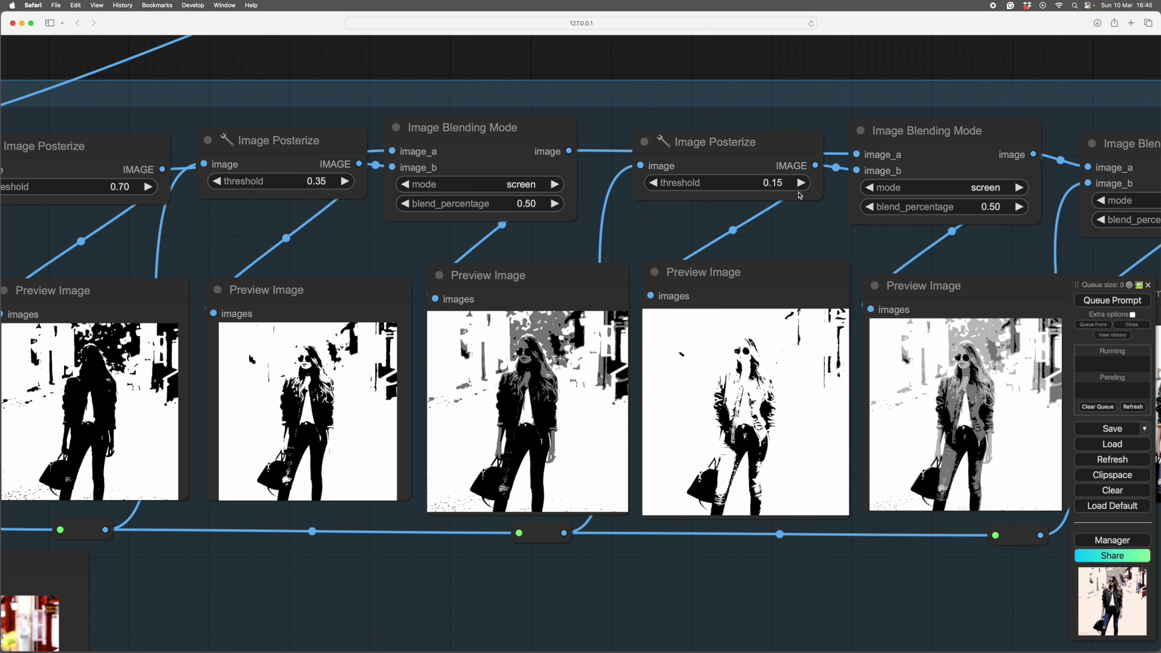
pyautogui.hscroll(-2, 758, 218)
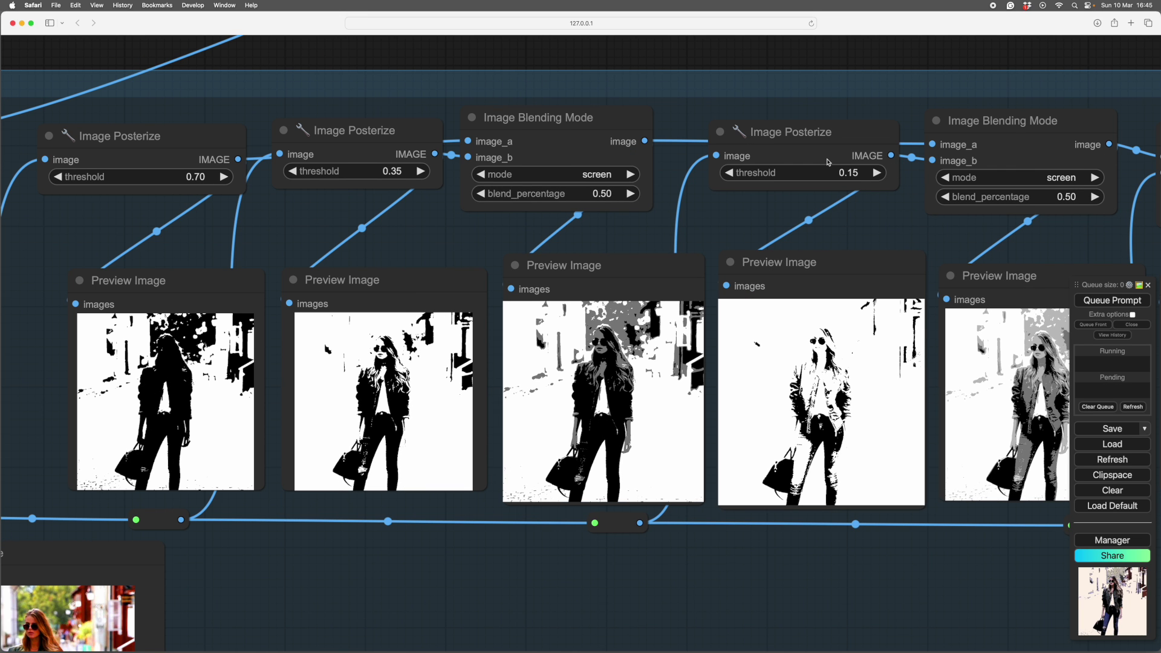
pyautogui.moveTo(449, 223); pyautogui.dragTo(441, 232)
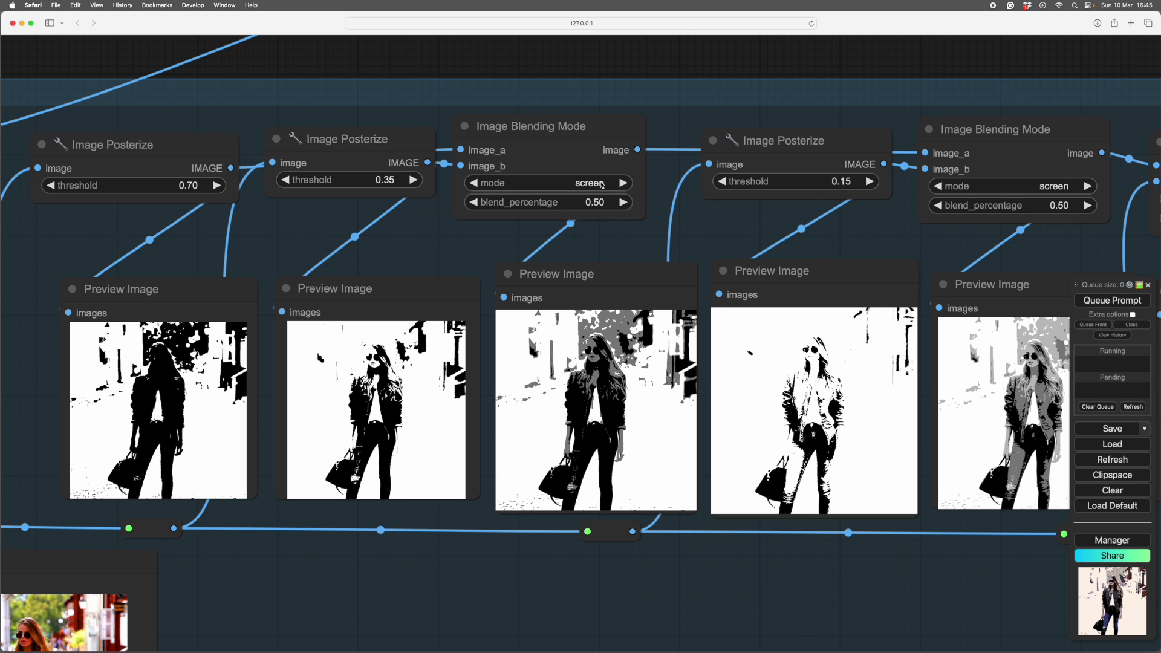
# Select the preview of the 0.35 posterize, follow the chain to the second screen blend, and inspect that blend's preview up close.
pyautogui.hscroll(-5, 623, 201)
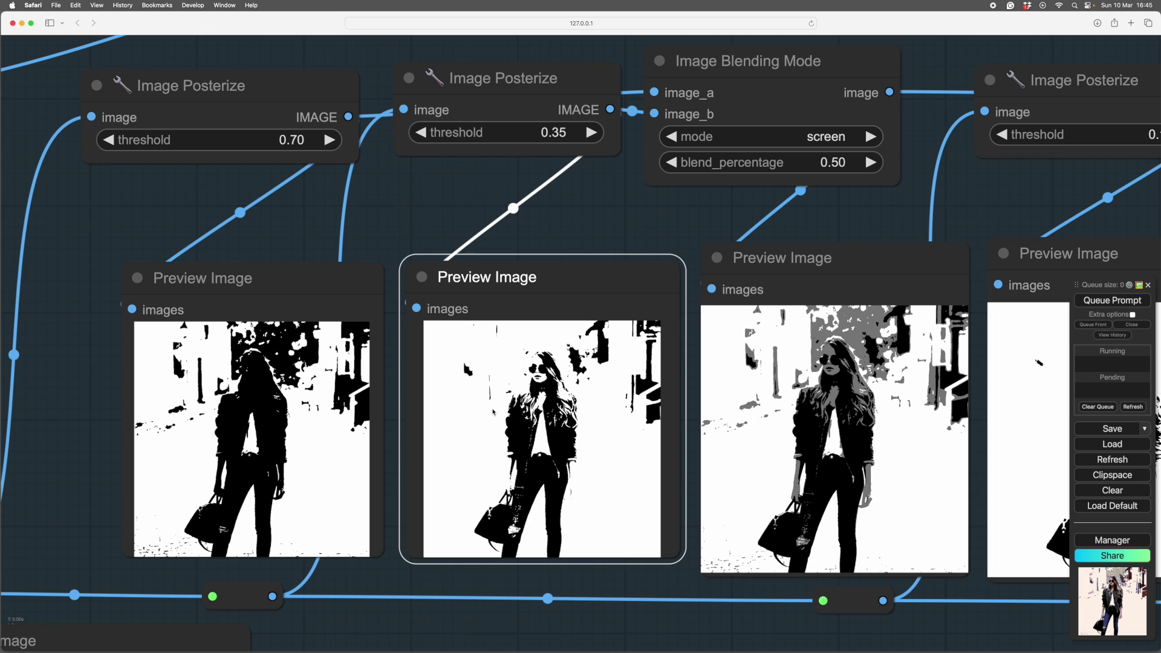
pyautogui.hscroll(6, 445, 213)
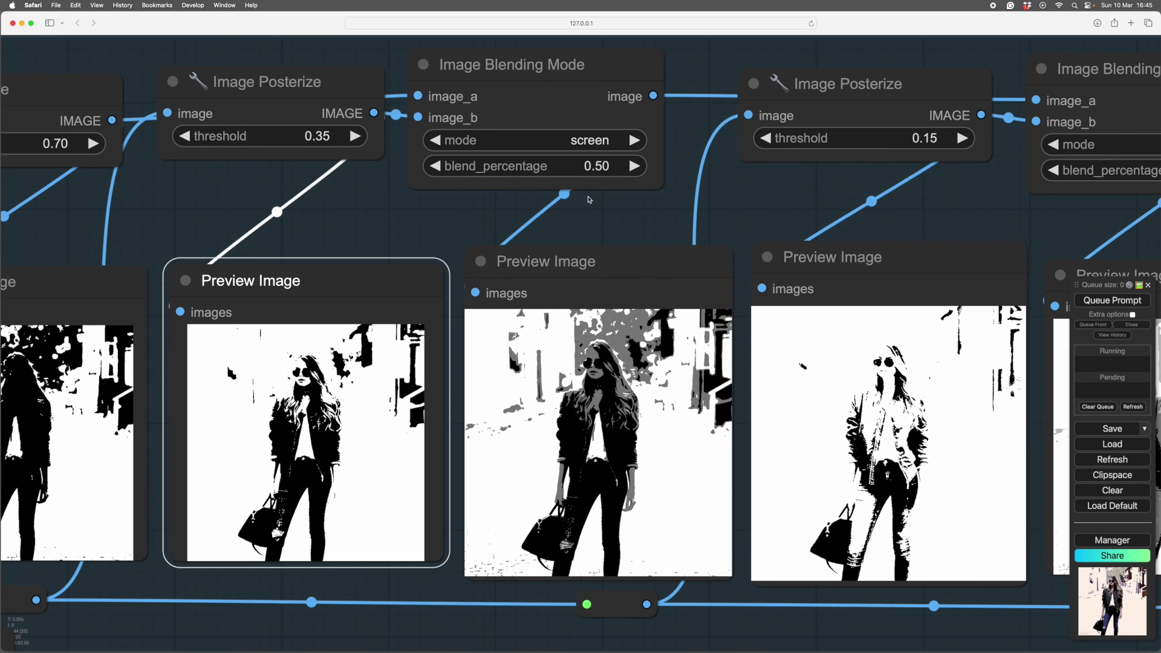
pyautogui.hscroll(7, 571, 428)
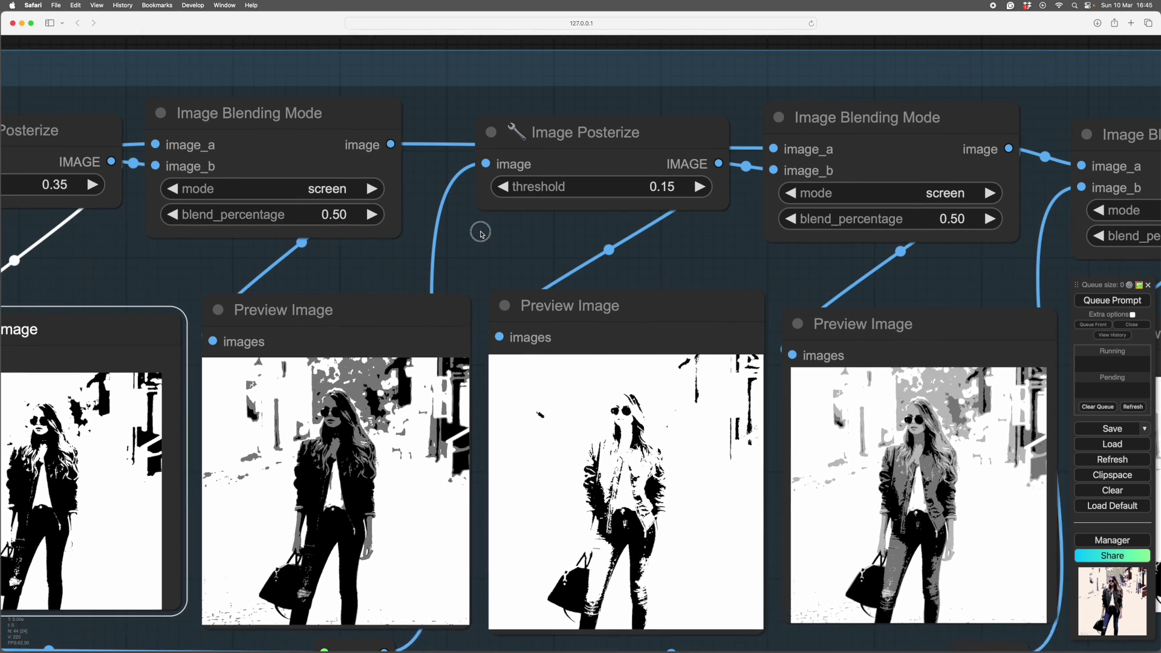
pyautogui.hscroll(7, 697, 263)
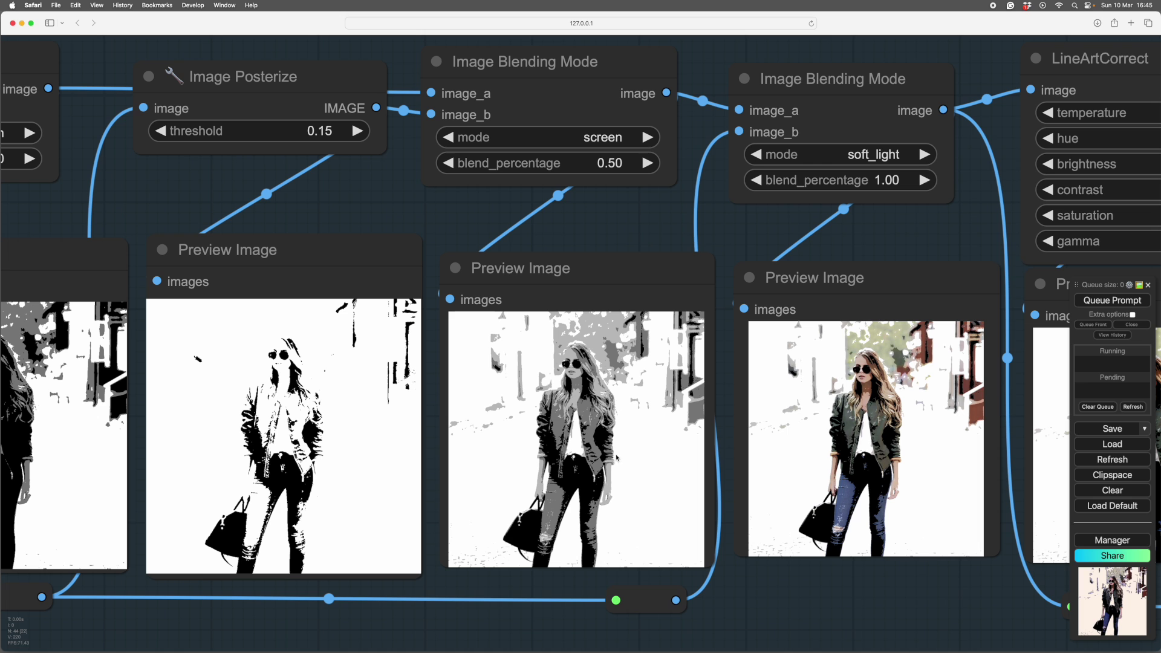
pyautogui.scroll(5, 587, 437)
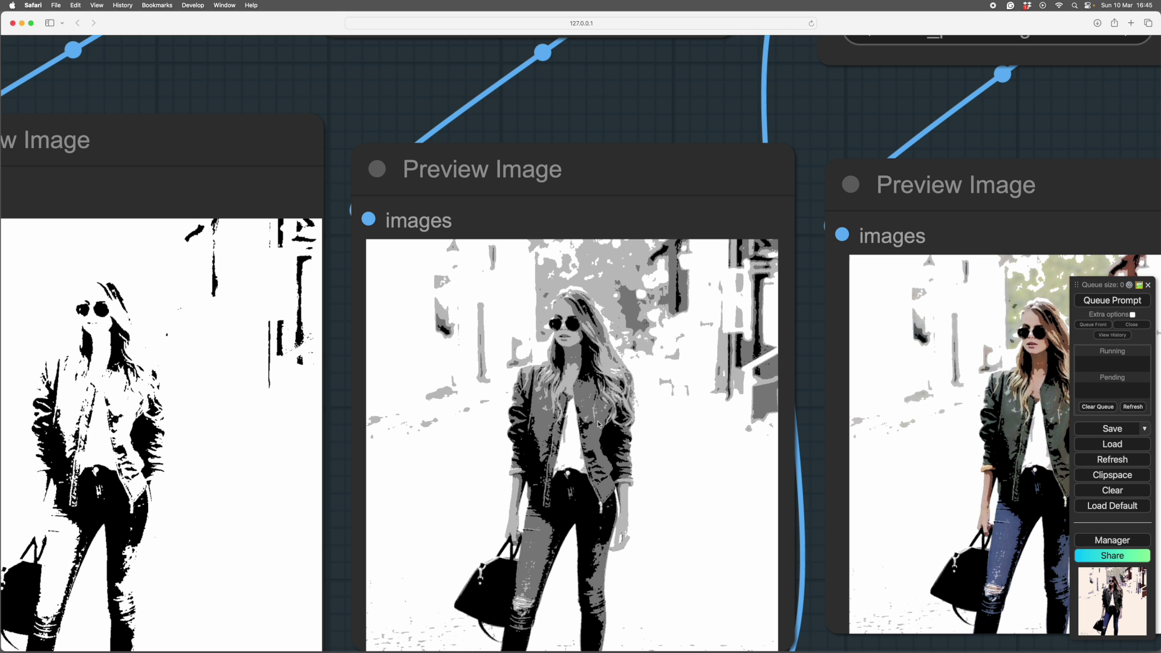
pyautogui.scroll(-5, 654, 473)
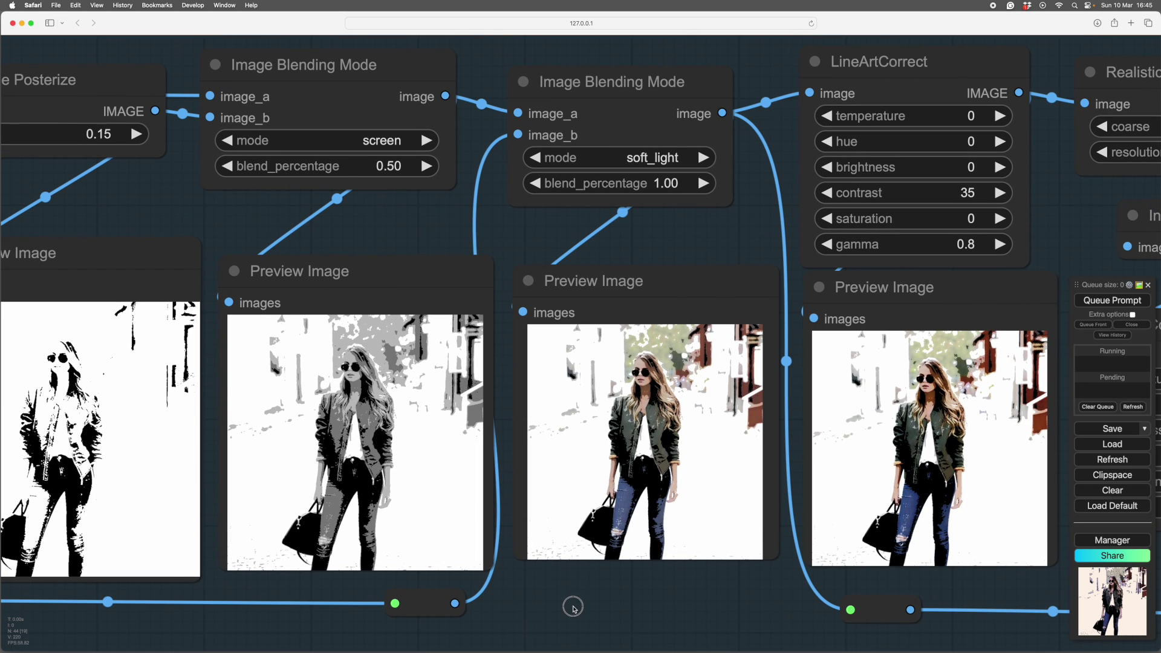
# Examine how the soft_light blend feeds LineArtCorrect, Realistic Lineart, Invert Image and LineArtCorrectOut, including their settings and previews.
pyautogui.moveTo(295, 618); pyautogui.dragTo(1082, 171)
pyautogui.moveTo(326, 359)
pyautogui.mouseDown()
pyautogui.moveTo(657, 356)
pyautogui.moveTo(820, 370)
pyautogui.moveTo(167, 421)
pyautogui.mouseUp()
pyautogui.moveTo(650, 385); pyautogui.dragTo(157, 499)
pyautogui.moveTo(554, 488)
pyautogui.mouseDown()
pyautogui.moveTo(192, 586)
pyautogui.moveTo(282, 550)
pyautogui.mouseUp()
pyautogui.moveTo(449, 552)
pyautogui.mouseDown()
pyautogui.moveTo(440, 586)
pyautogui.moveTo(529, 610)
pyautogui.mouseUp()
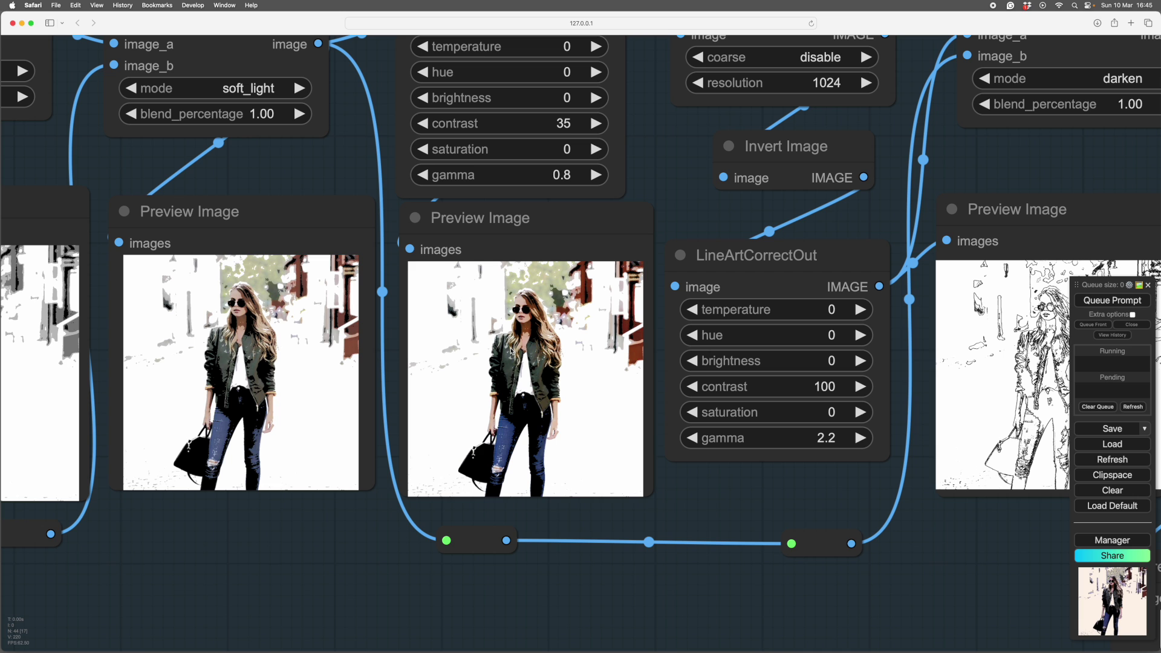
pyautogui.scroll(2, 305, 140)
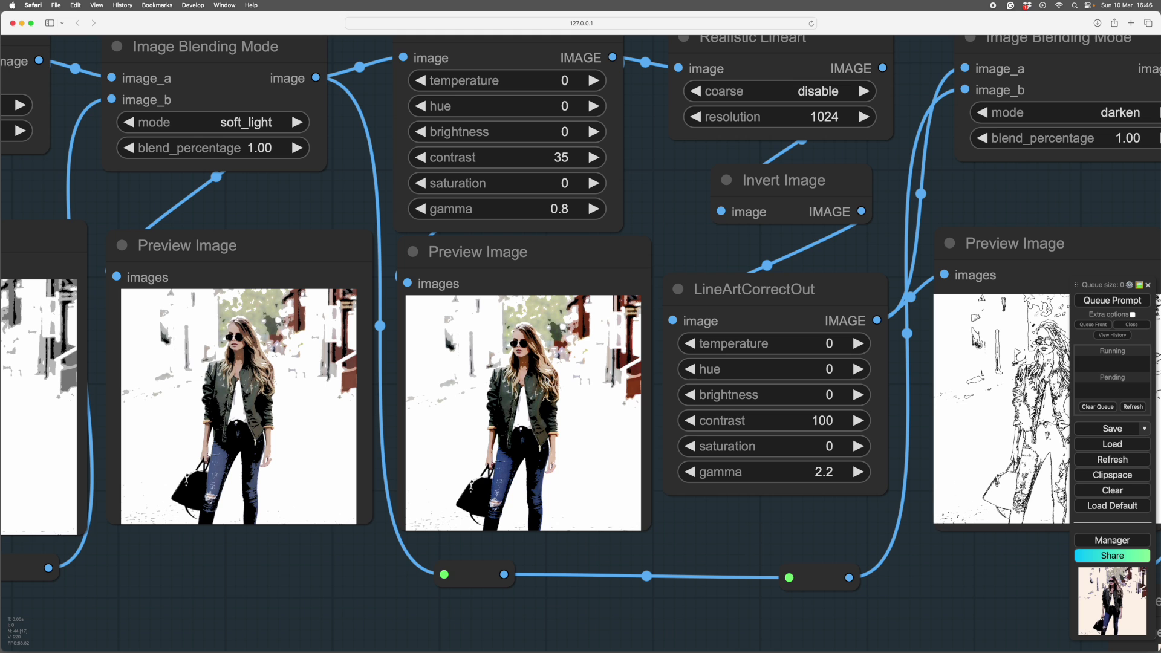
pyautogui.moveTo(287, 582); pyautogui.dragTo(332, 598)
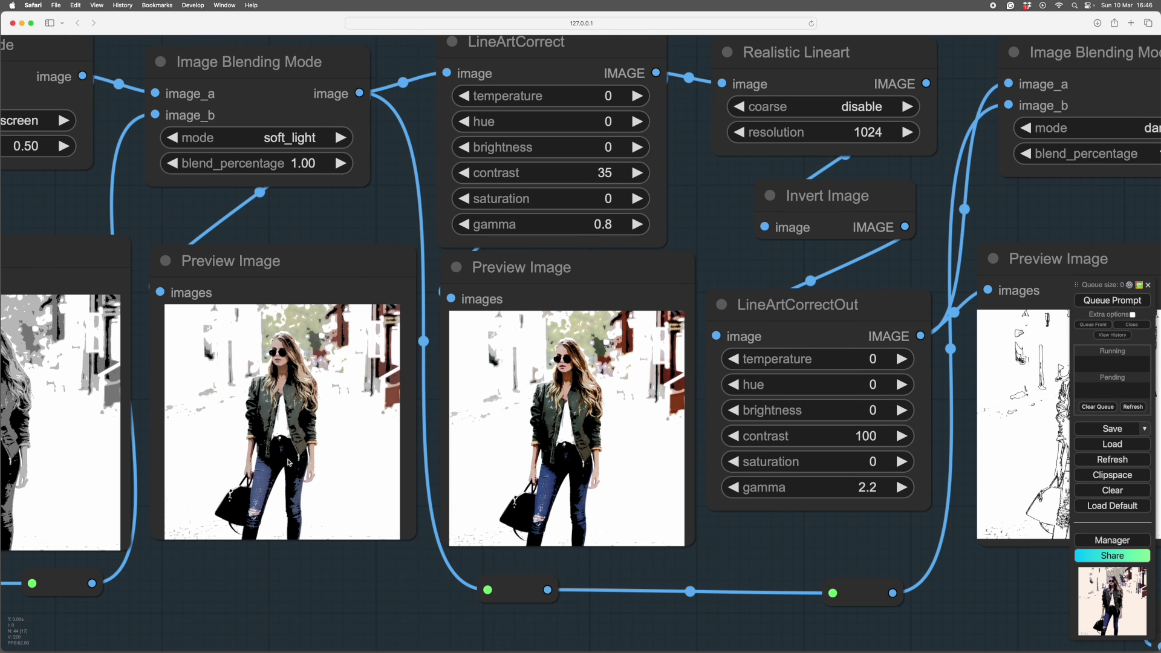
pyautogui.moveTo(713, 234); pyautogui.dragTo(709, 272)
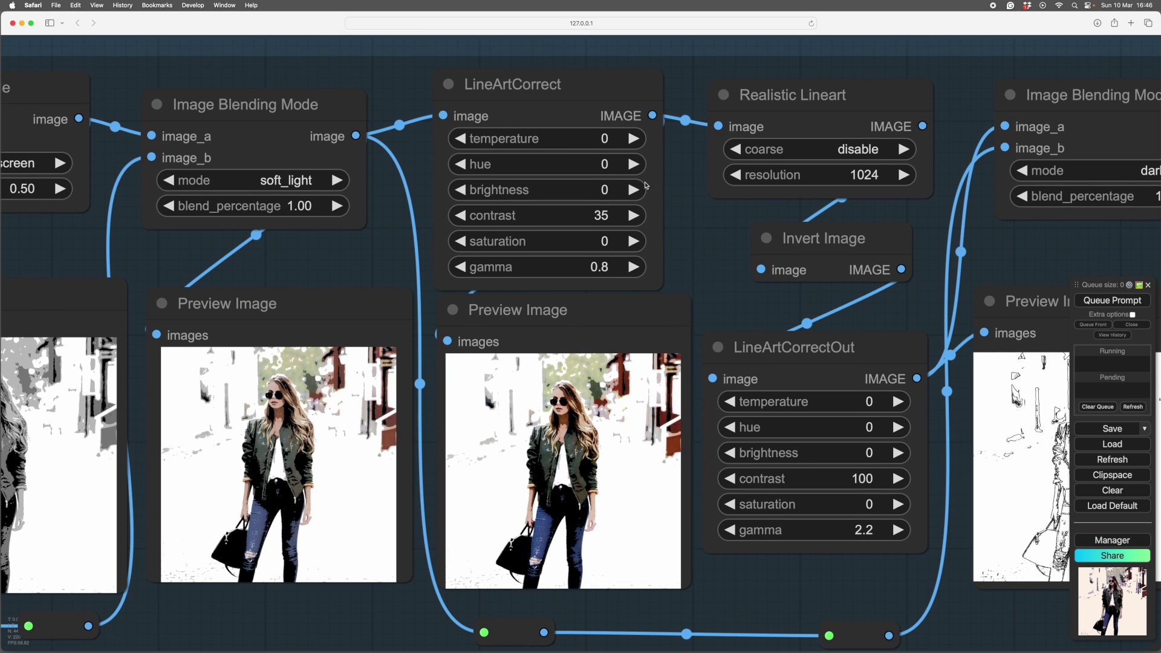
pyautogui.moveTo(696, 225); pyautogui.dragTo(631, 218)
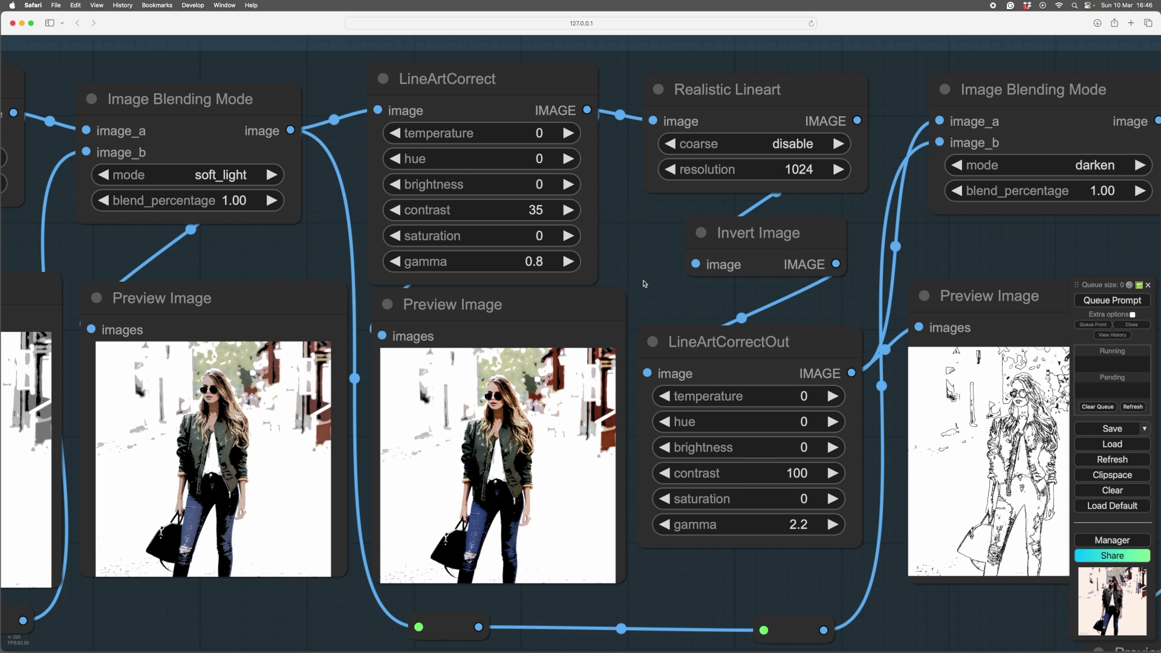
pyautogui.scroll(-3, 645, 284)
pyautogui.hscroll(-3, 635, 192)
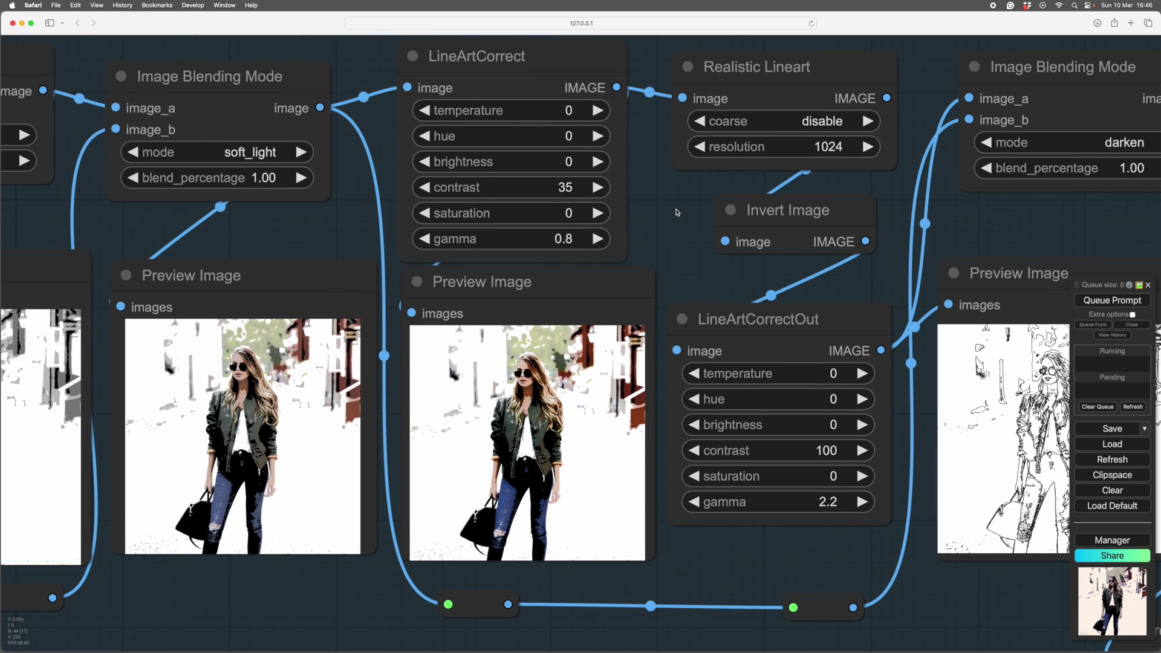
pyautogui.scroll(6, 688, 561)
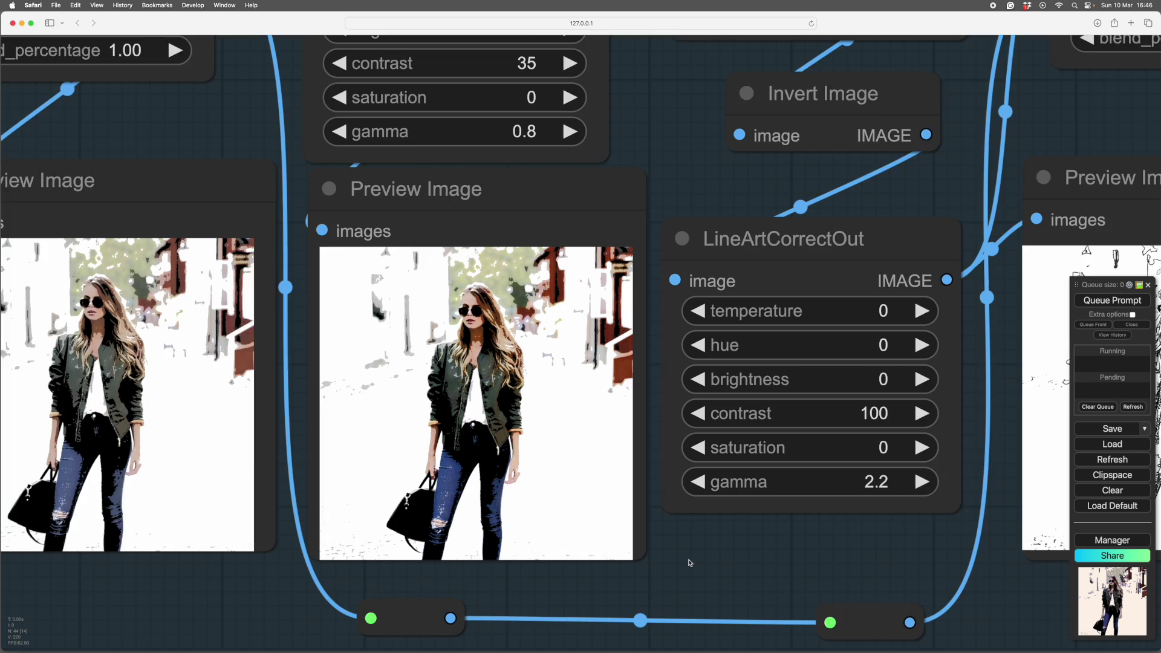
# Inspect LineArtCorrect's preview up close and reposition the LineArtCorrectOut node so the two no longer overlap.
pyautogui.moveTo(630, 535); pyautogui.dragTo(702, 540)
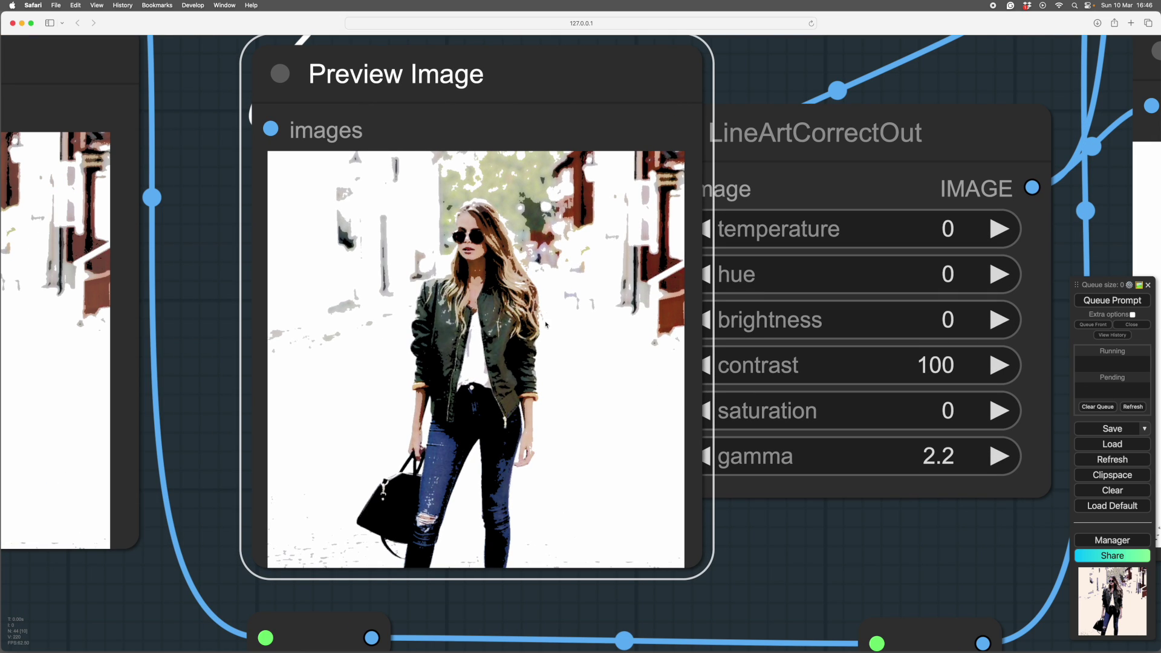
pyautogui.scroll(-3, 804, 538)
pyautogui.moveTo(803, 536); pyautogui.dragTo(668, 546)
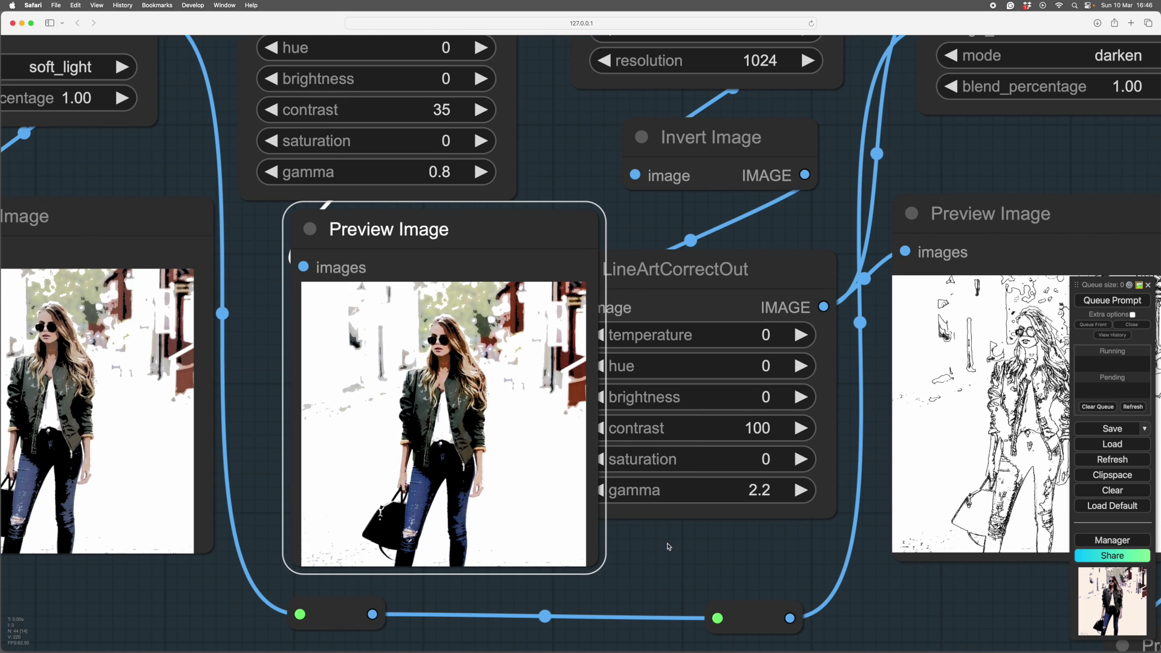
pyautogui.moveTo(716, 272); pyautogui.dragTo(757, 262)
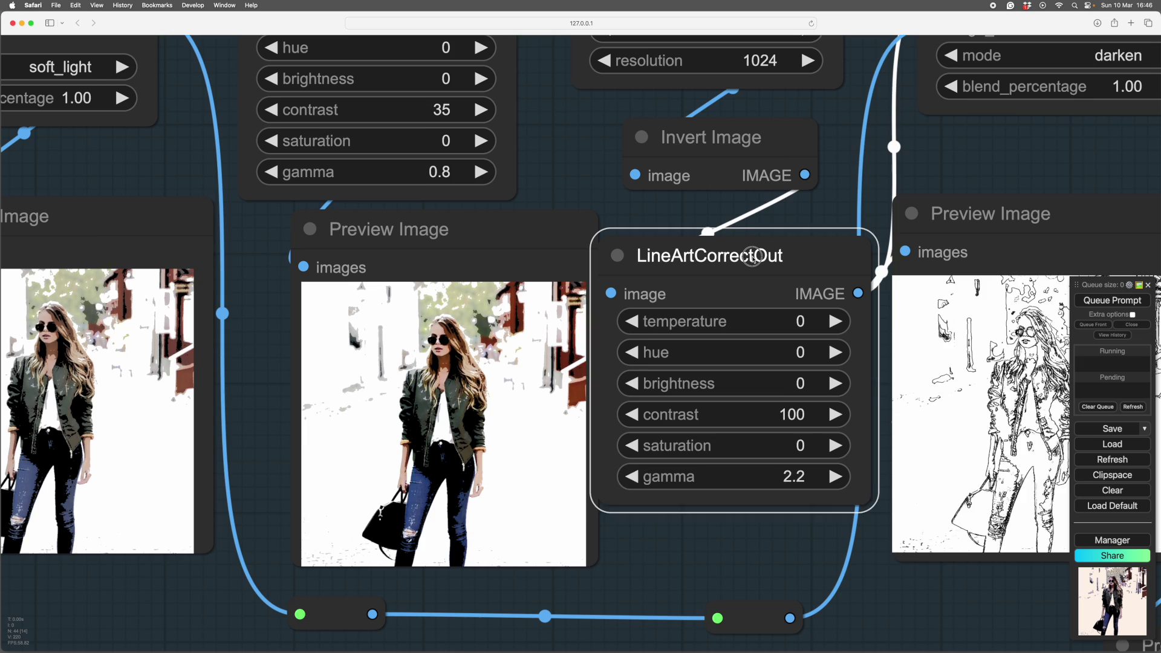
pyautogui.scroll(-2, 583, 505)
pyautogui.moveTo(582, 505); pyautogui.dragTo(499, 519)
pyautogui.moveTo(705, 574); pyautogui.dragTo(607, 577)
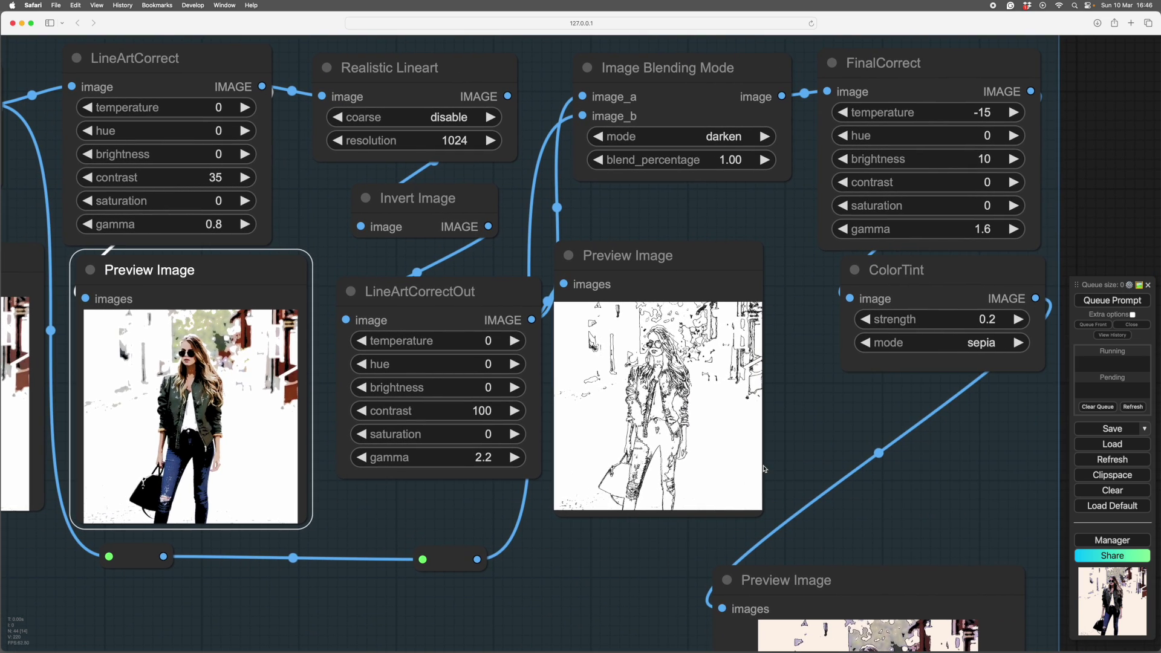
# Select the Realistic Lineart node and trace the line art and color image into the darken Image Blending Mode node.
pyautogui.moveTo(801, 287); pyautogui.dragTo(609, 342)
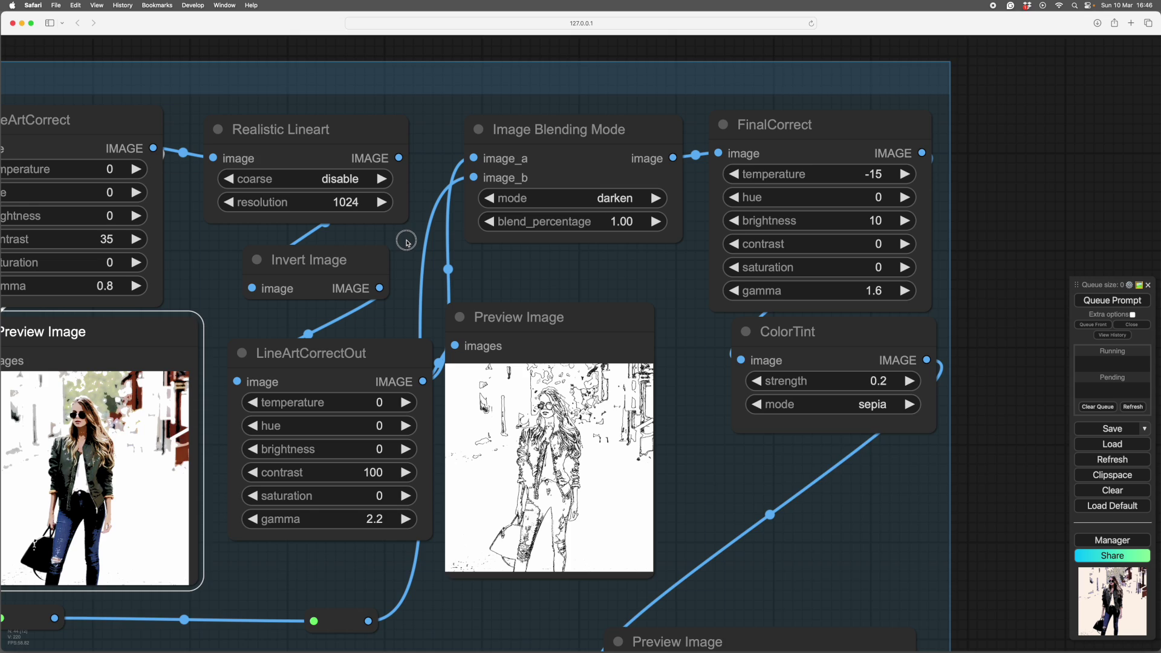
pyautogui.scroll(4, 405, 239)
pyautogui.click(375, 190)
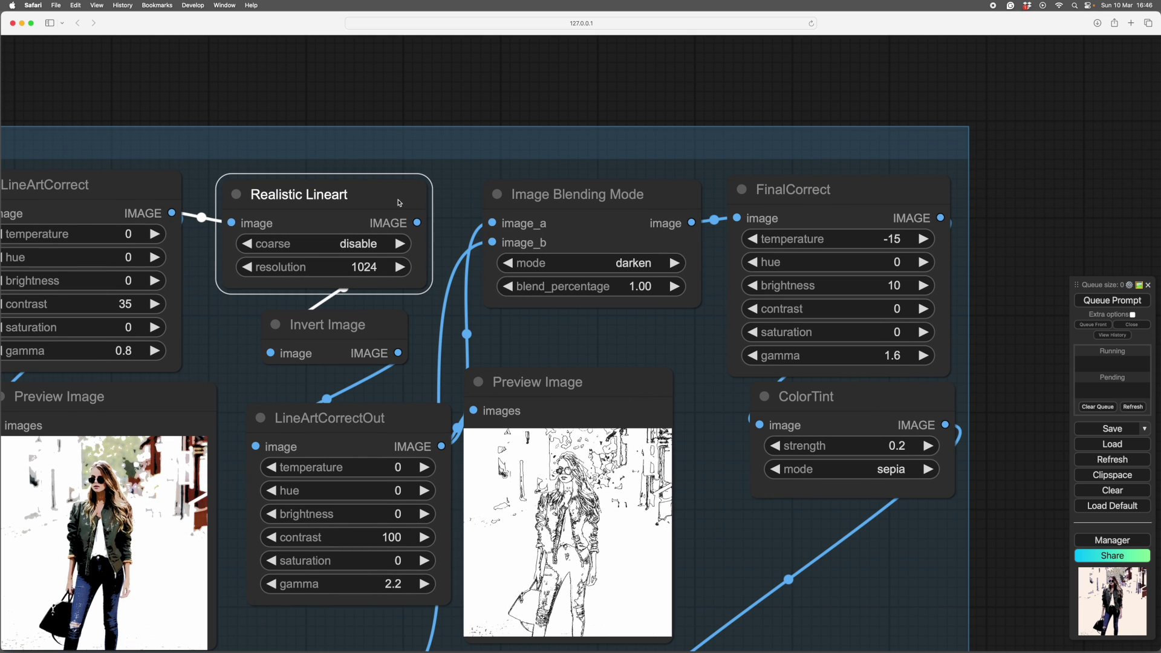
pyautogui.moveTo(383, 194); pyautogui.dragTo(385, 194)
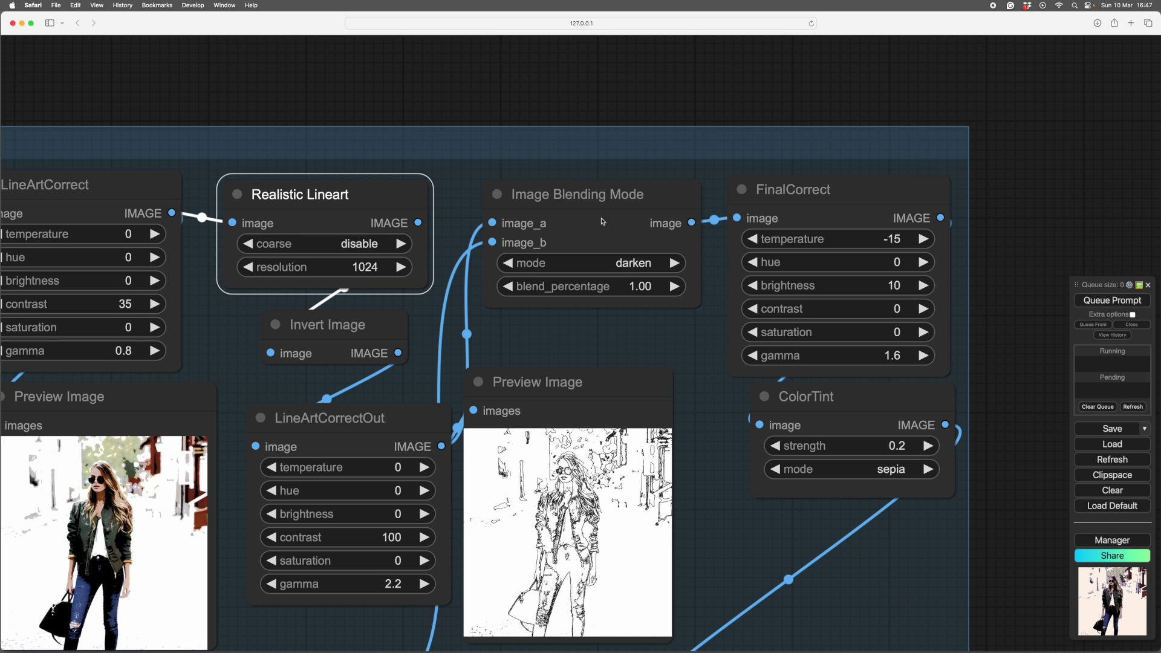
pyautogui.moveTo(607, 331); pyautogui.dragTo(634, 276)
pyautogui.moveTo(323, 588); pyautogui.dragTo(424, 560)
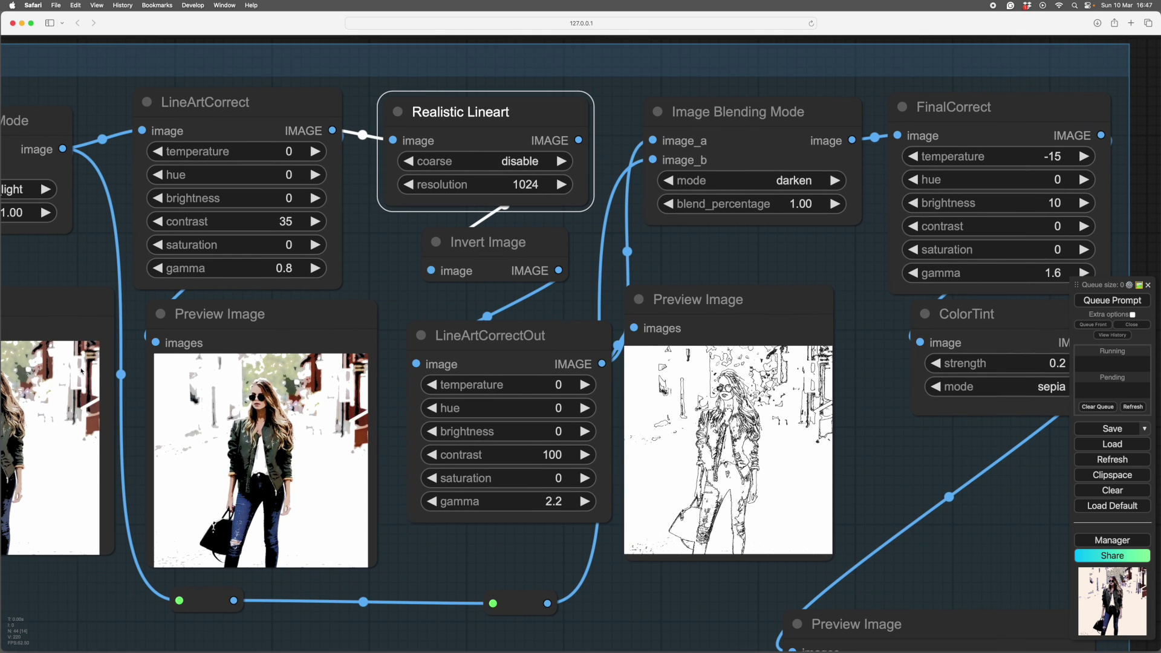
pyautogui.moveTo(77, 275); pyautogui.dragTo(345, 289)
pyautogui.moveTo(397, 323); pyautogui.dragTo(161, 303)
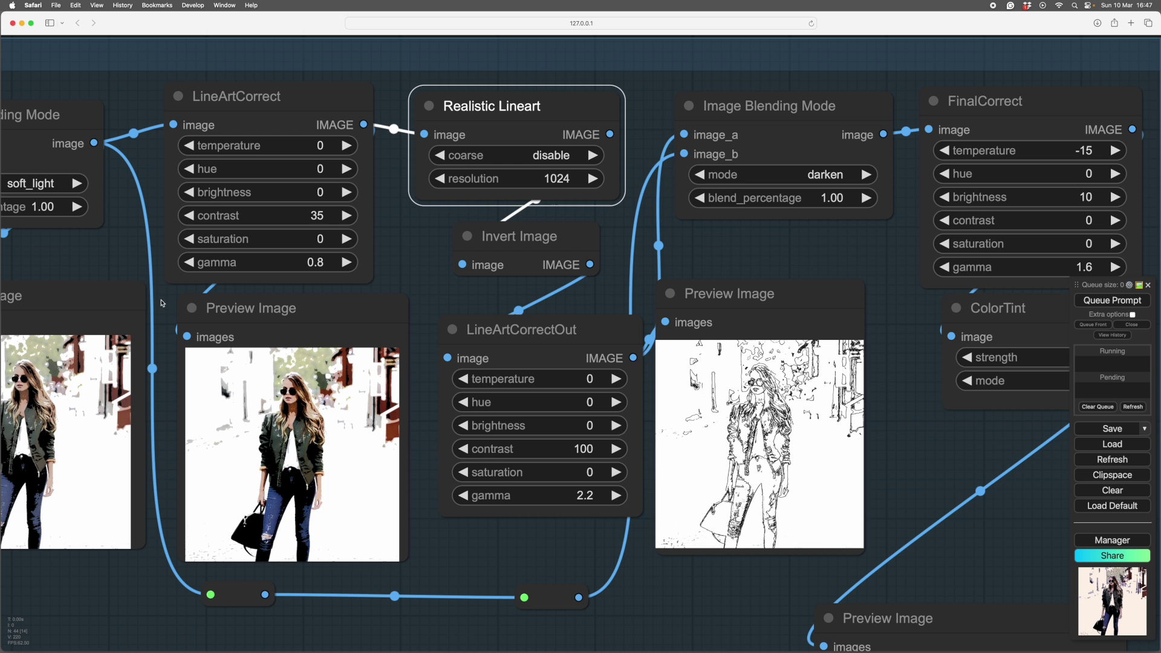
# Review the FinalCorrect and ColorTint nodes and the final preview image at the end of the ImagePrep group.
pyautogui.hscroll(6, 361, 157)
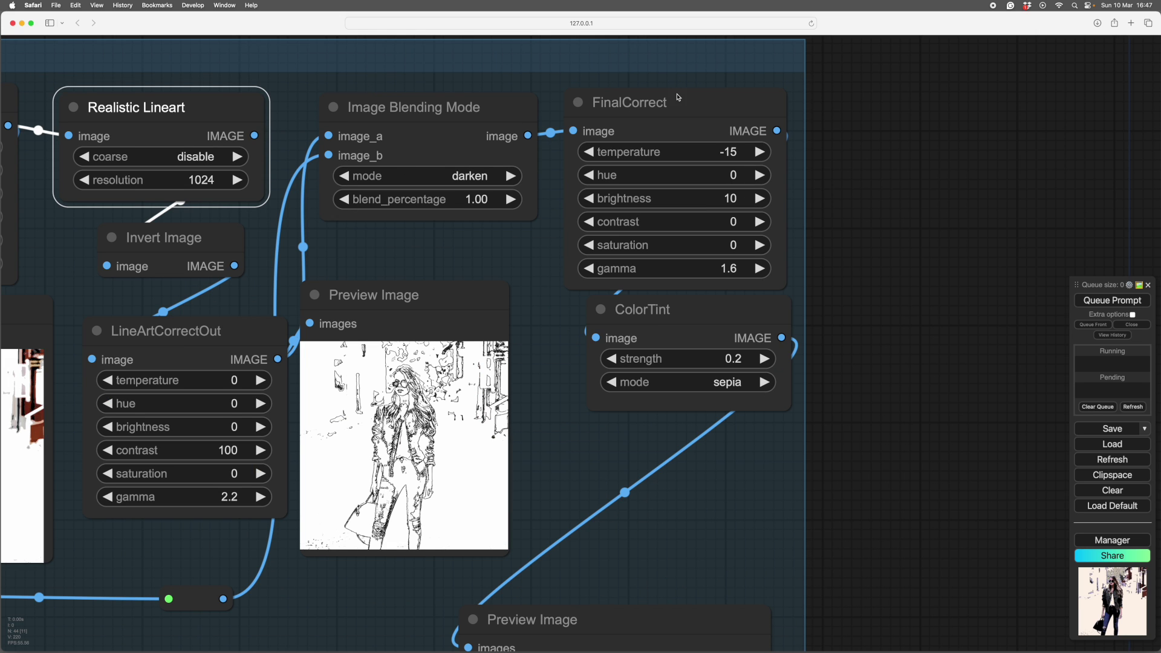
pyautogui.scroll(-5, 740, 477)
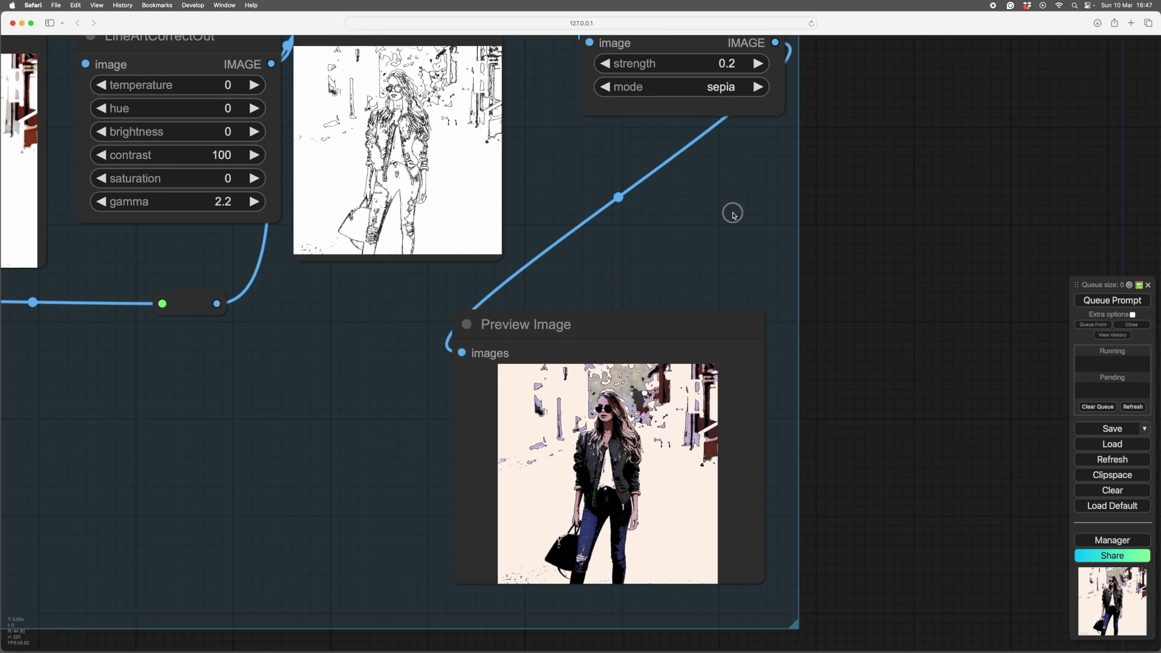
pyautogui.scroll(-2, 734, 302)
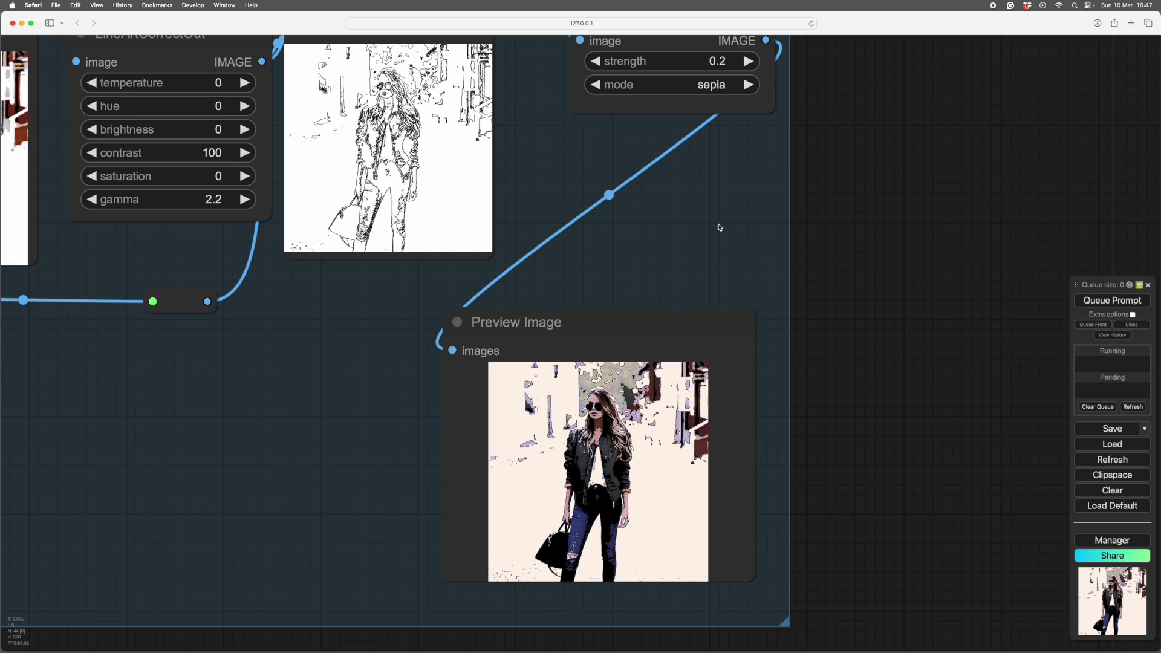
# Set the ColorTint node's mode to green.
pyautogui.scroll(3, 715, 237)
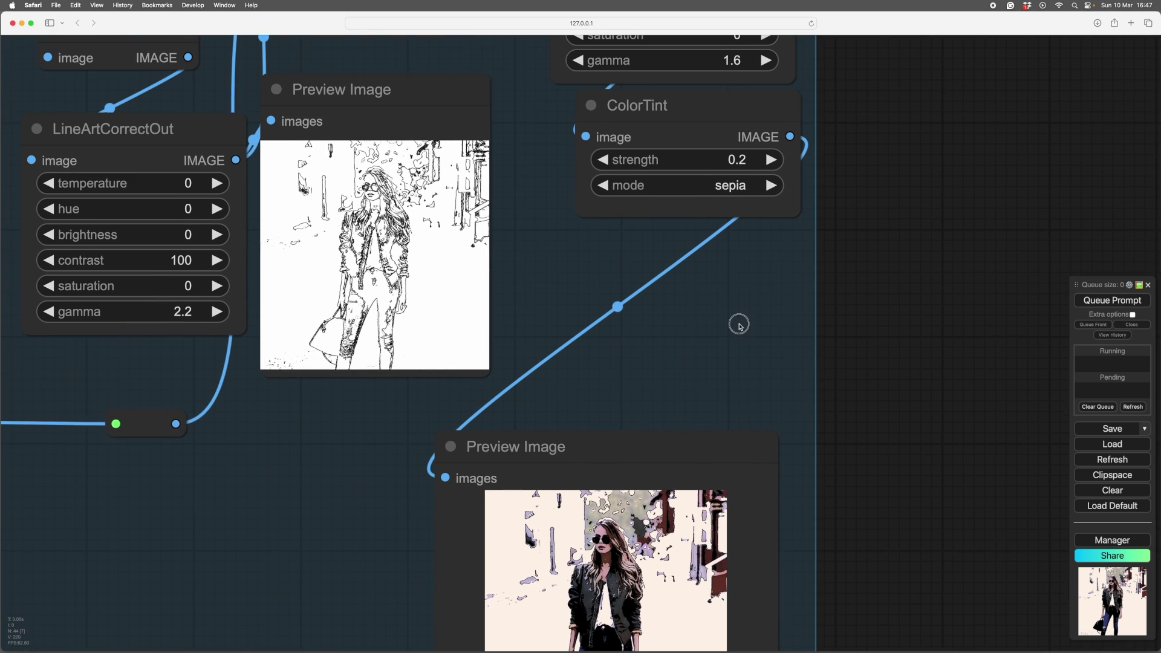
pyautogui.hscroll(1, 668, 342)
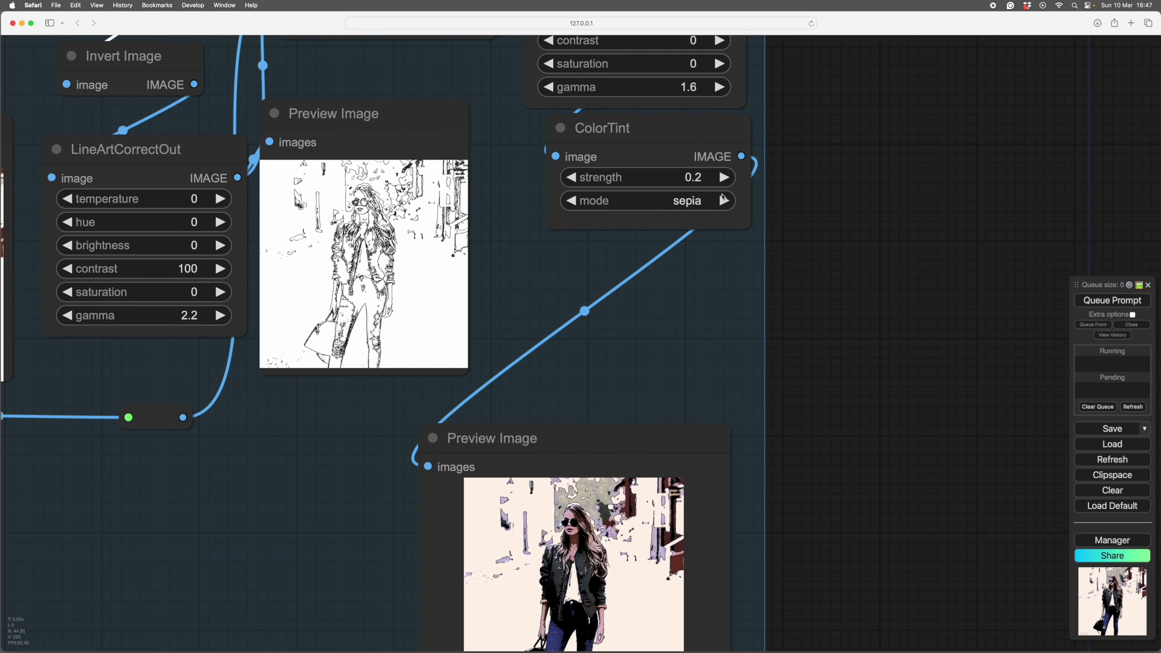
pyautogui.click(722, 201)
pyautogui.click(723, 201)
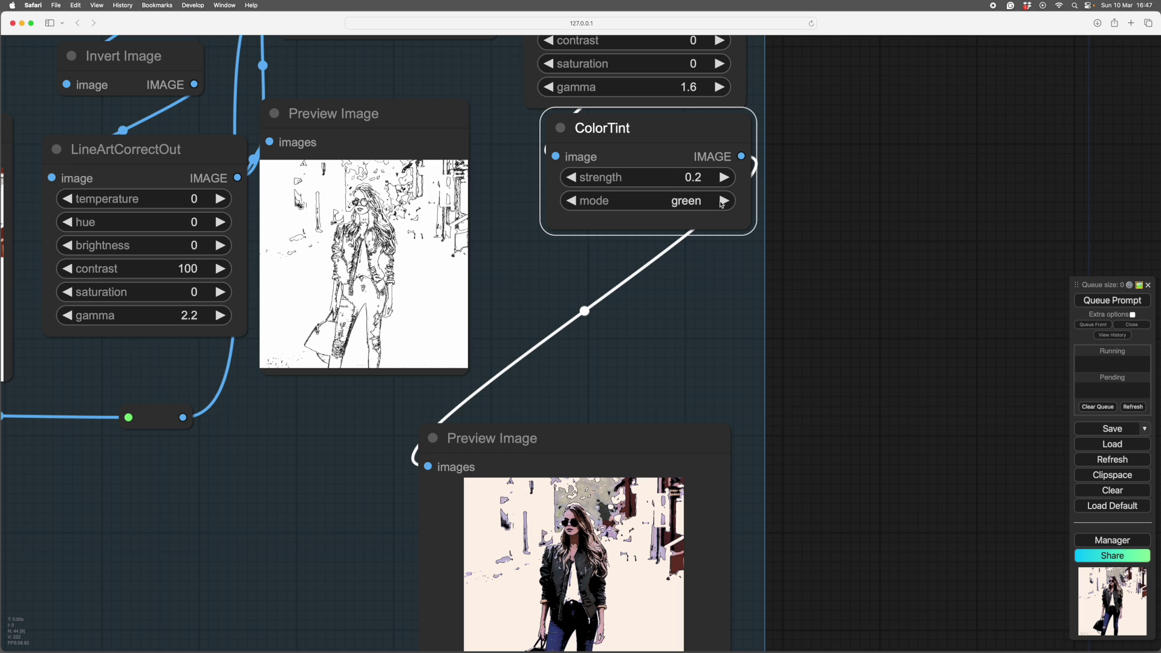
# Set the ColorTint node's mode to blue.
pyautogui.click(722, 201)
pyautogui.click(688, 321)
pyautogui.scroll(-8, 599, 338)
pyautogui.scroll(3, 448, 386)
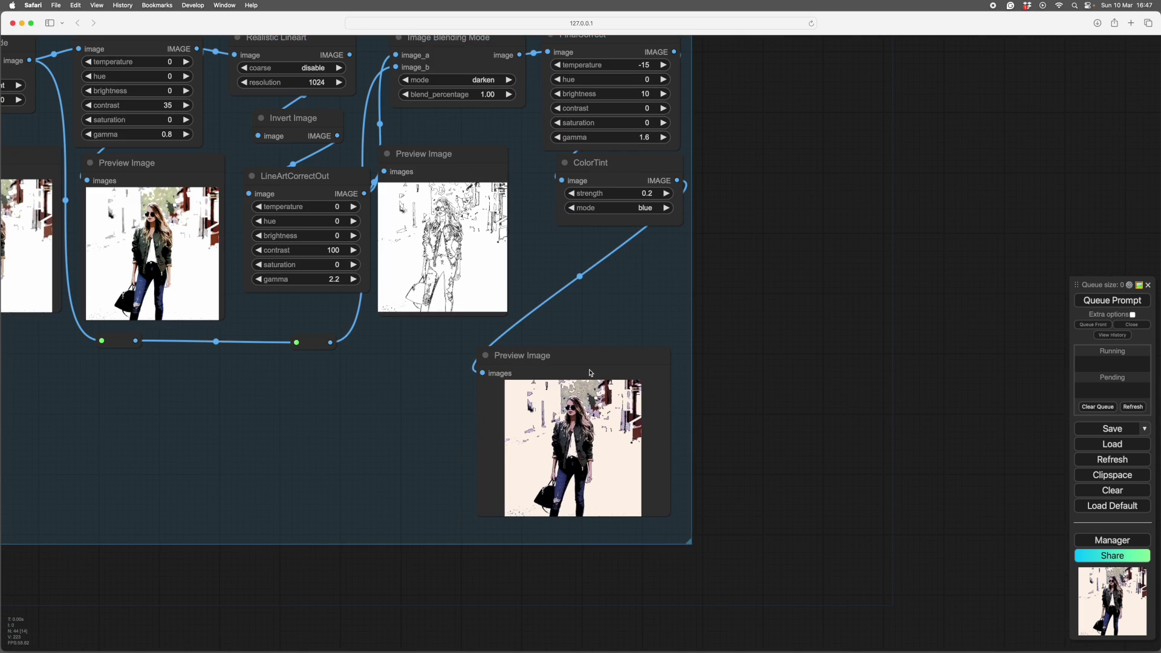
# Set the sampler group's nodes to Never and rerun the workflow to refresh the ImagePrep previews with the blue tint.
pyautogui.moveTo(787, 316); pyautogui.dragTo(853, 352)
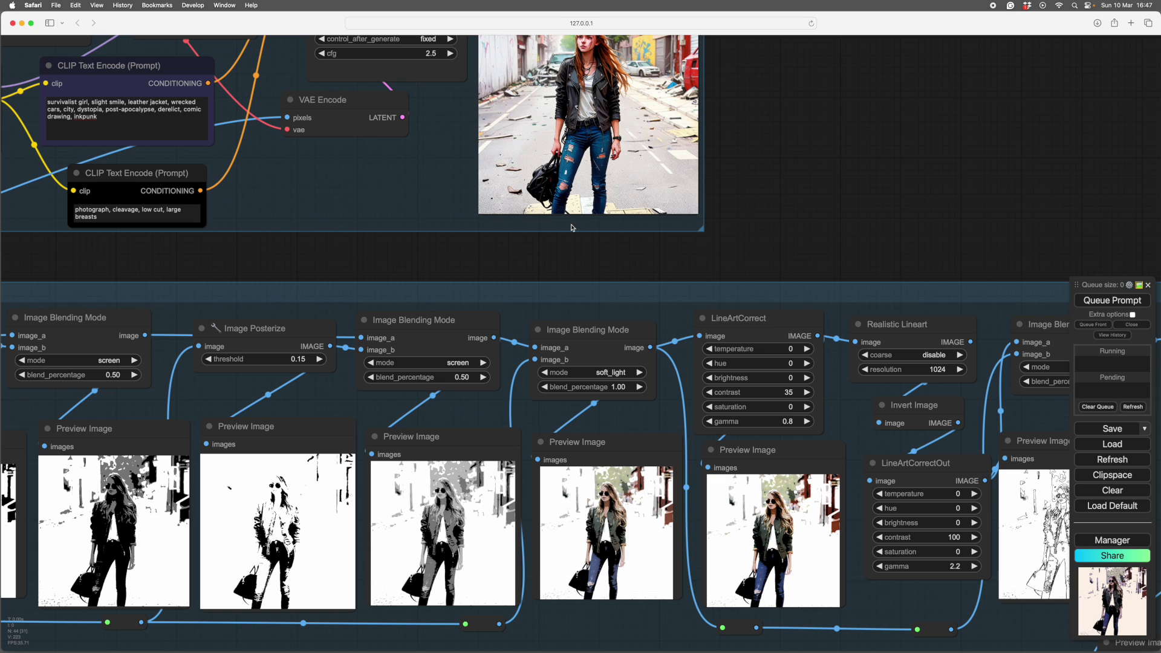
pyautogui.rightClick(405, 191)
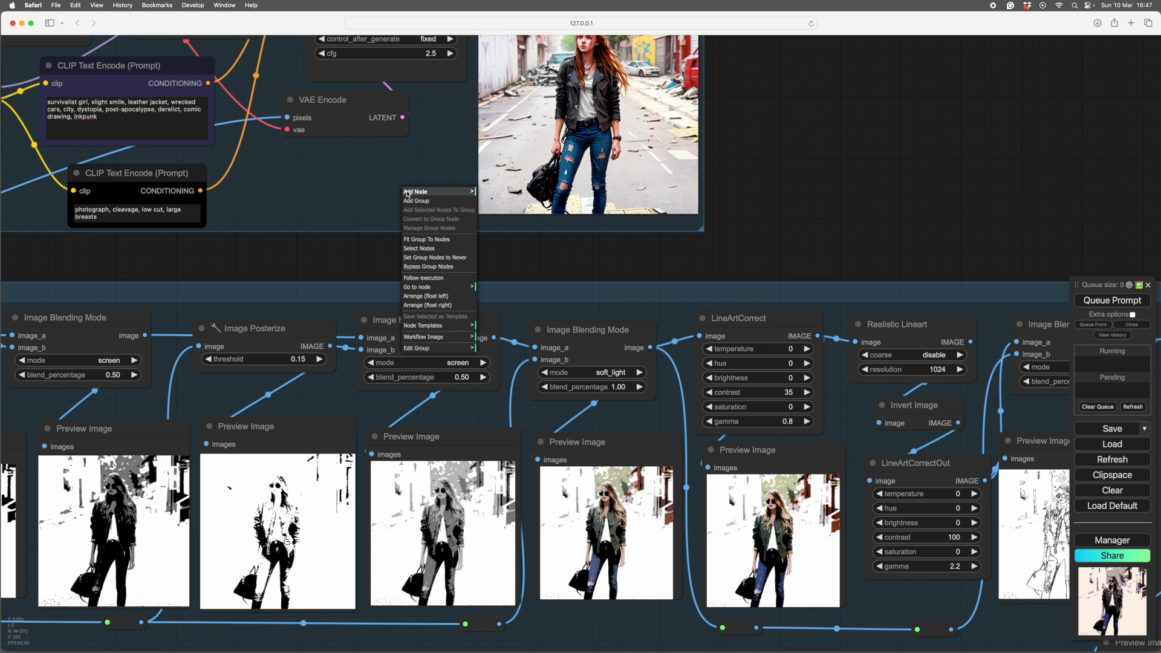
pyautogui.click(416, 256)
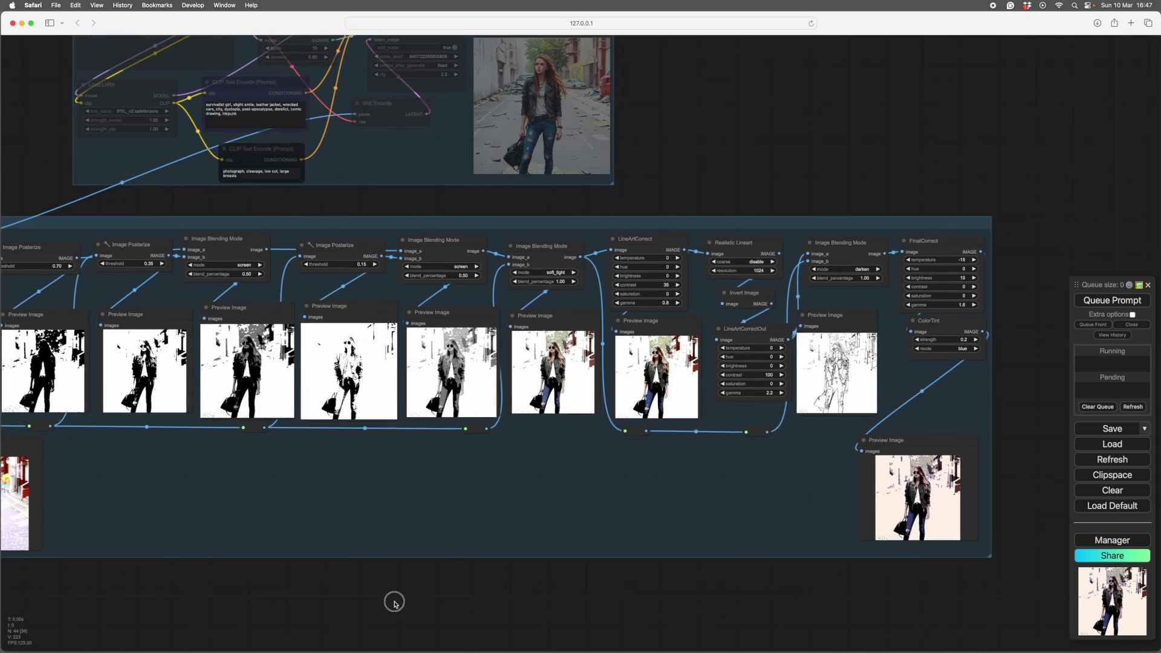
pyautogui.moveTo(395, 603); pyautogui.dragTo(127, 548)
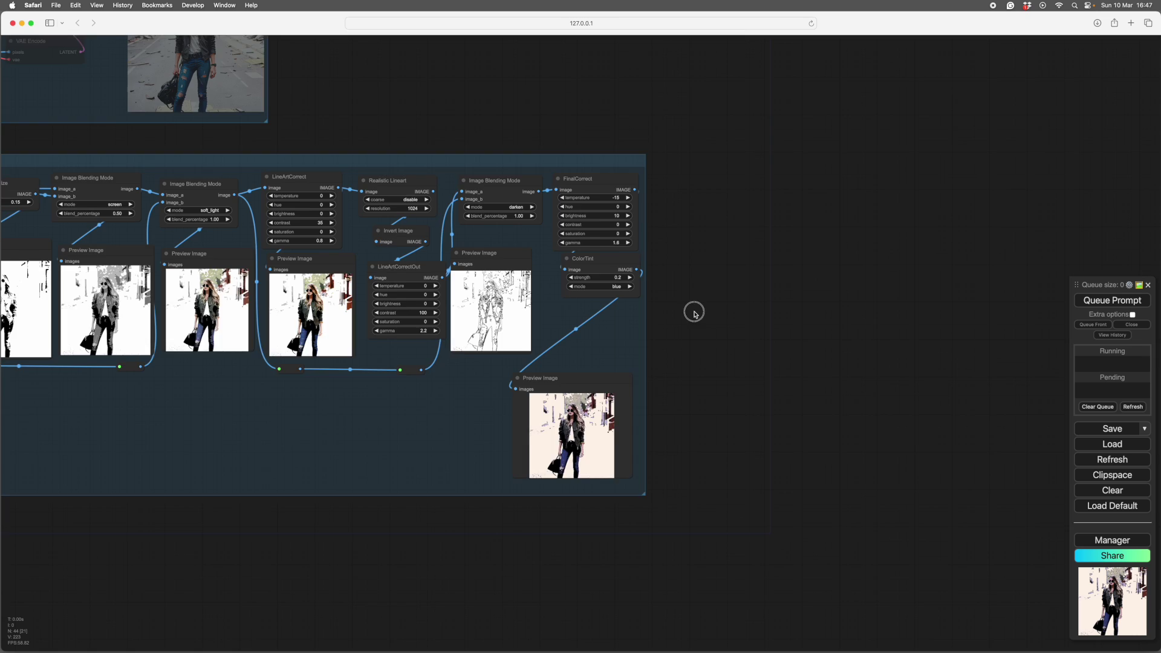
pyautogui.moveTo(691, 311); pyautogui.dragTo(752, 419)
pyautogui.moveTo(835, 372); pyautogui.dragTo(936, 209)
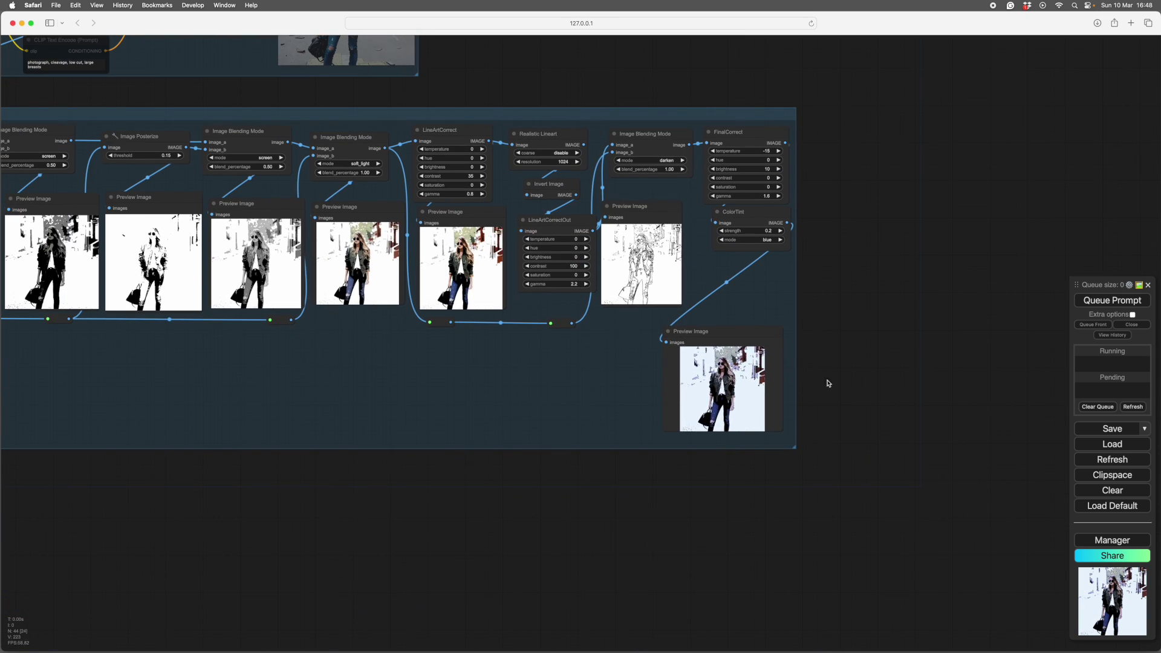
# Set the MasterCorrect node's gamma to 1.5.
pyautogui.moveTo(353, 529); pyautogui.dragTo(703, 519)
pyautogui.moveTo(468, 522); pyautogui.dragTo(524, 516)
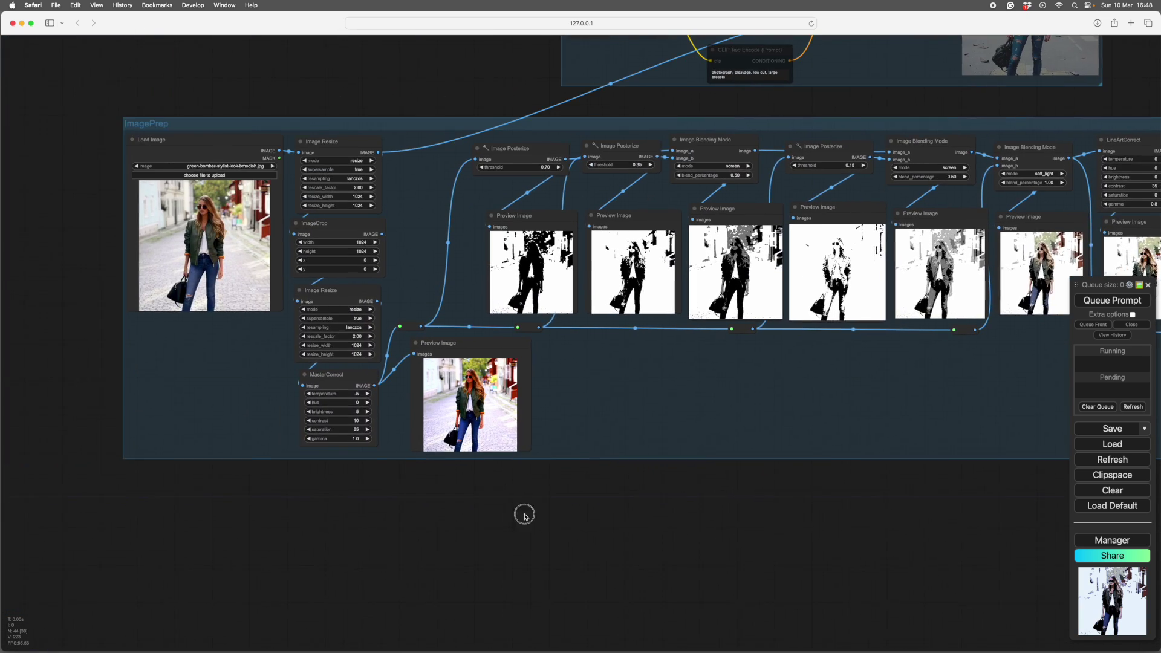
pyautogui.scroll(3, 431, 520)
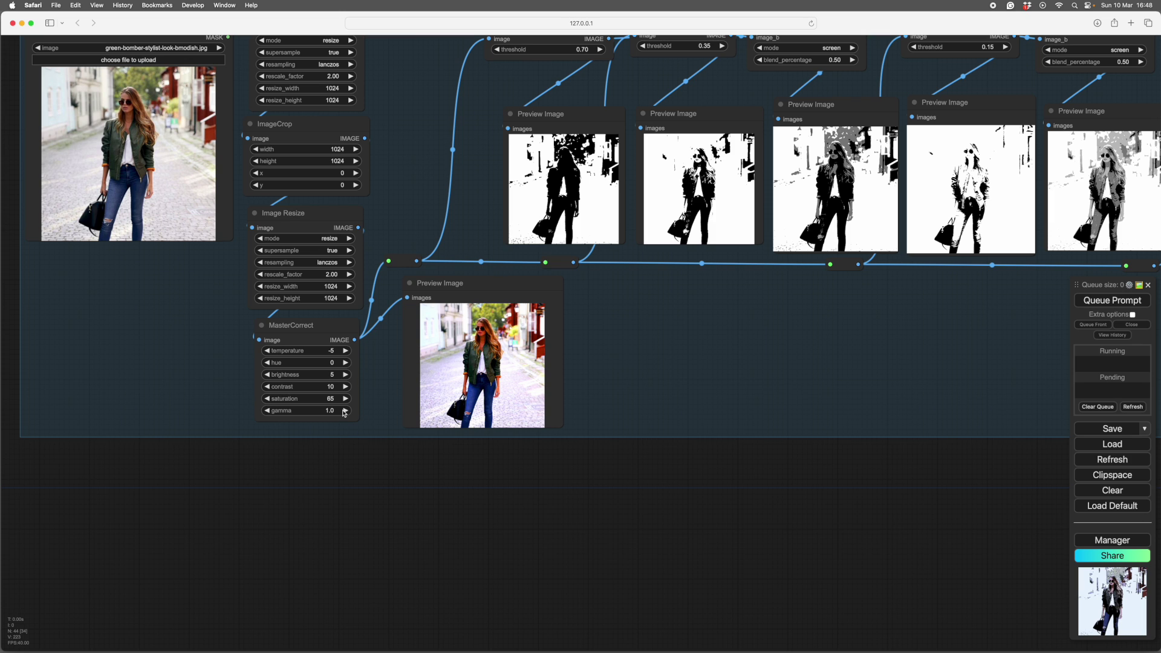
pyautogui.click(267, 388)
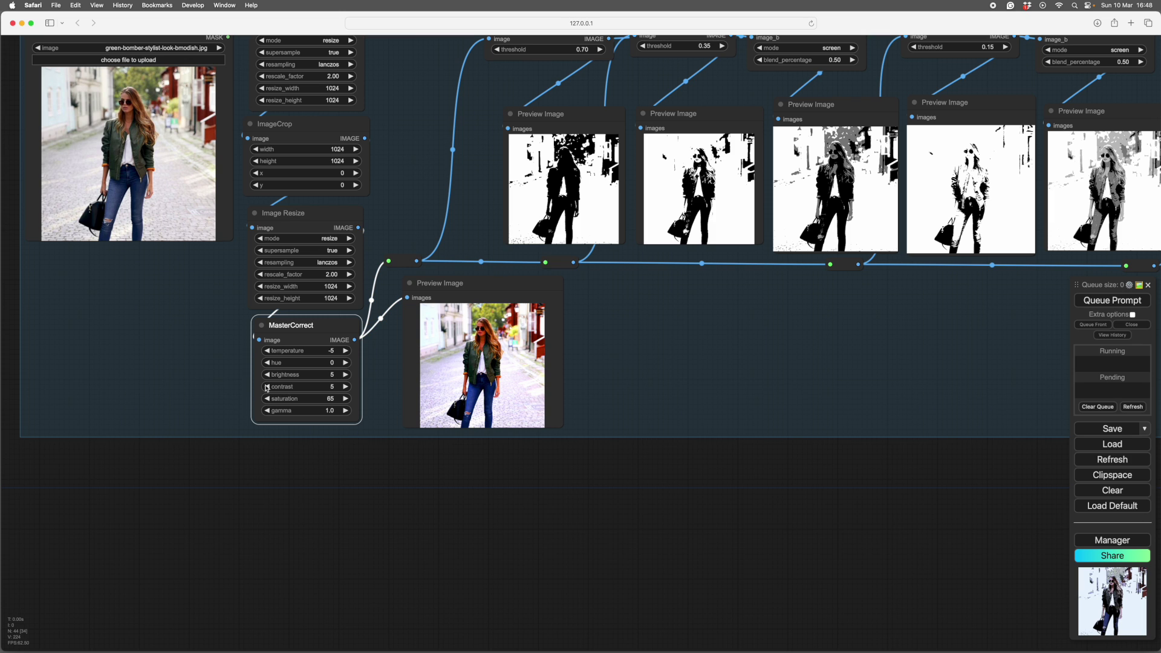
pyautogui.click(345, 411)
pyautogui.click(344, 410)
pyautogui.click(345, 411)
pyautogui.click(344, 411)
# Review the posterize, blending and line art previews through the ImagePrep chain and examine the final tinted preview up close.
pyautogui.scroll(-1, 801, 525)
pyautogui.hscroll(10, 803, 537)
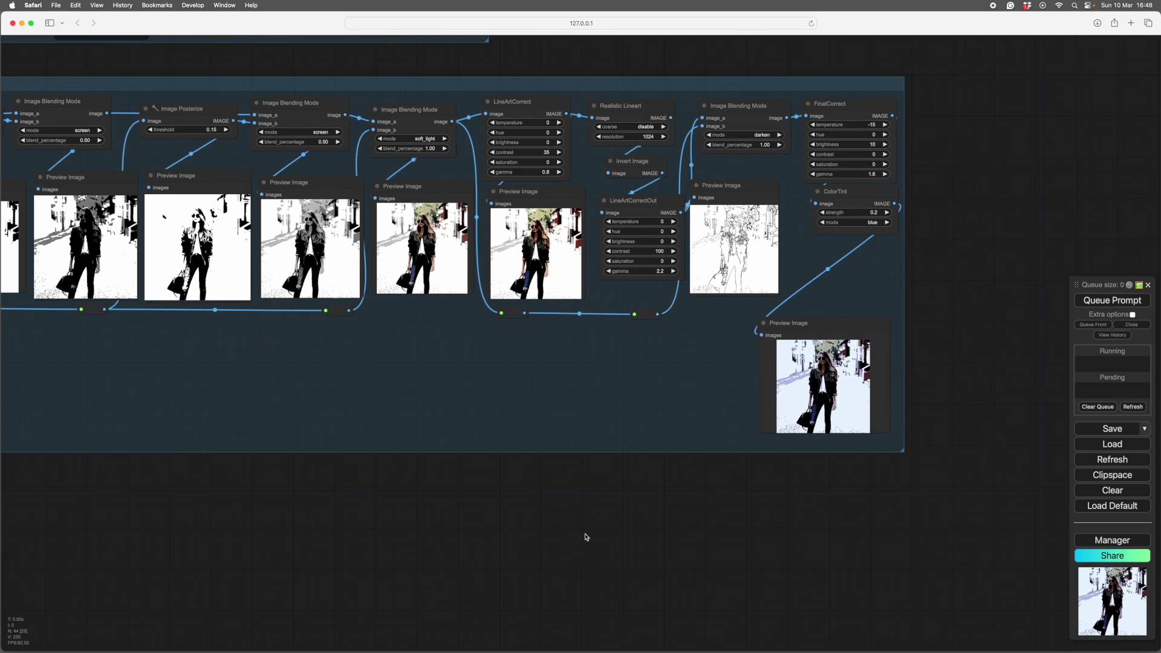
pyautogui.scroll(5, 917, 369)
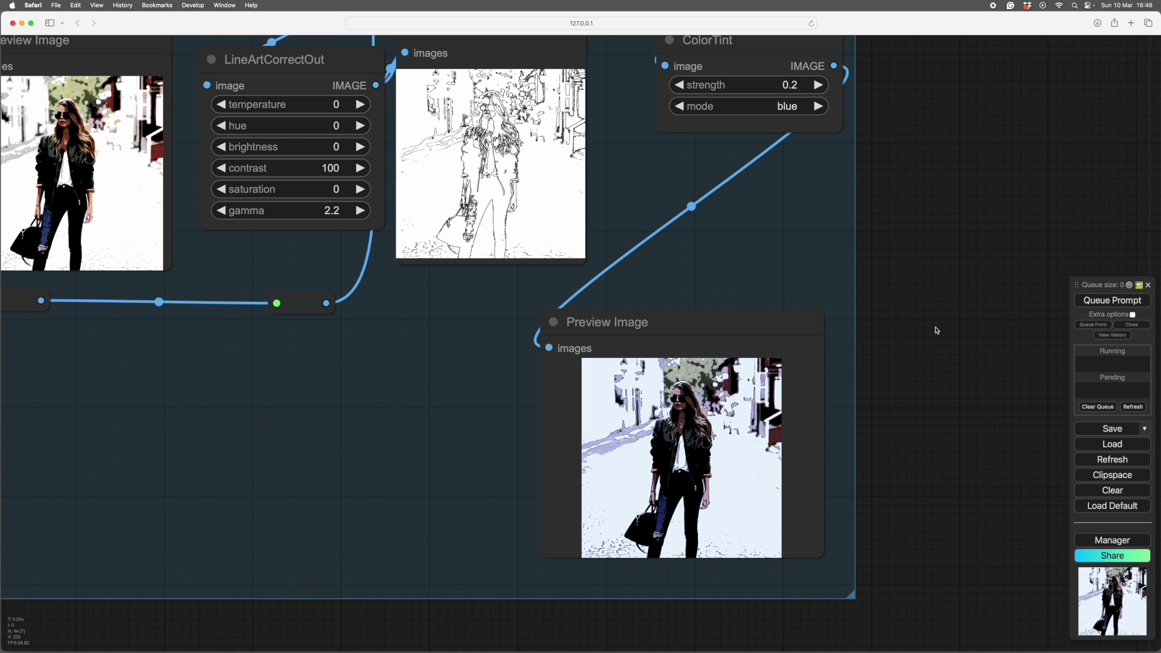
pyautogui.scroll(-5, 474, 549)
pyautogui.scroll(3, 726, 591)
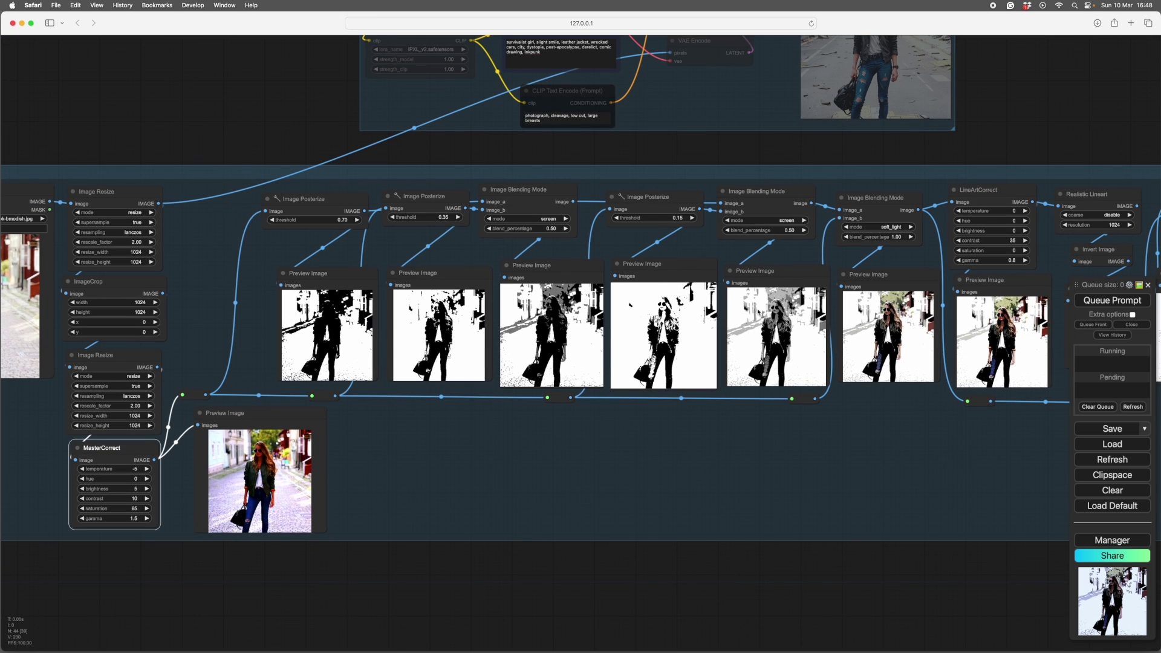
pyautogui.hscroll(10, 228, 585)
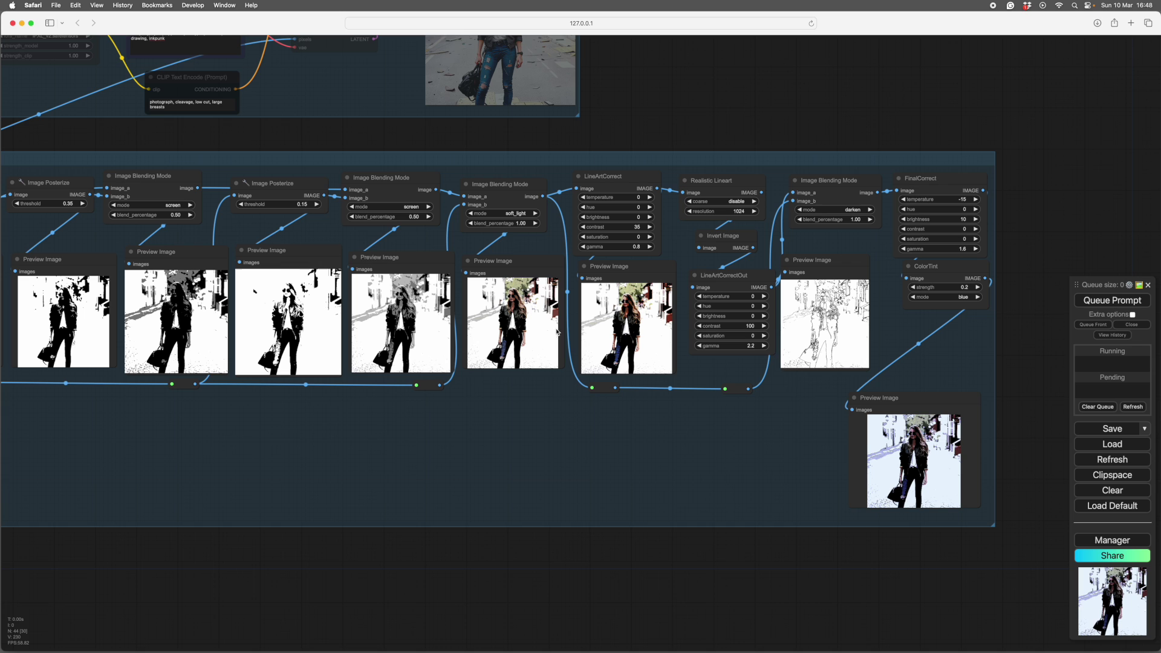
pyautogui.hscroll(4, 666, 599)
pyautogui.scroll(2, 665, 599)
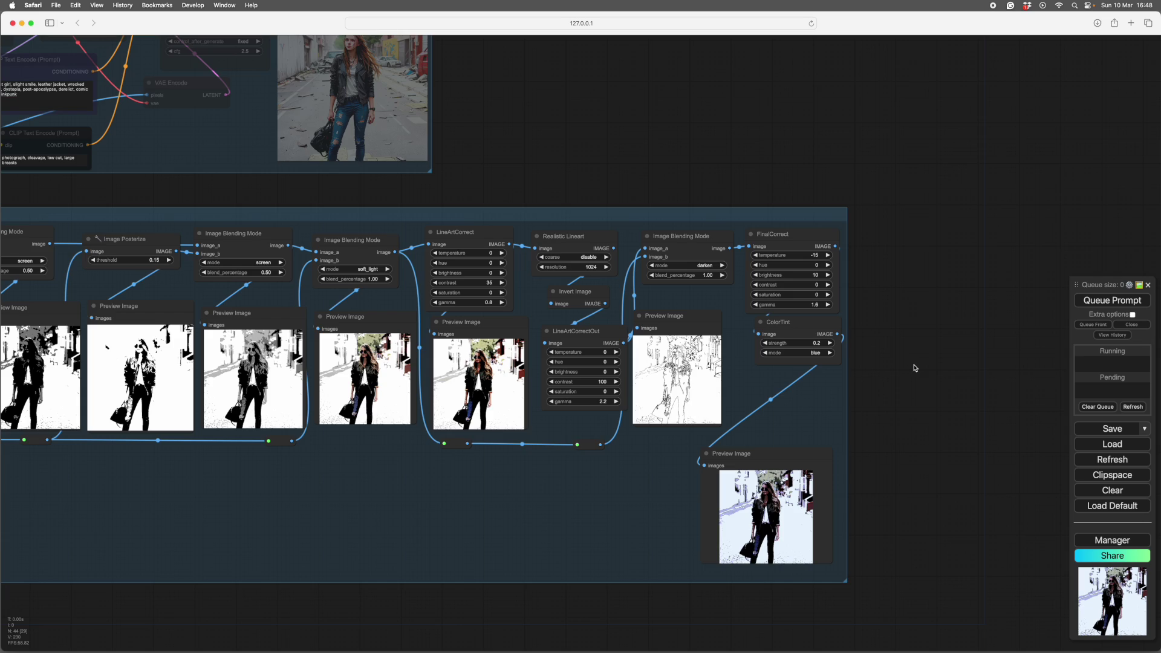
pyautogui.scroll(10, 914, 368)
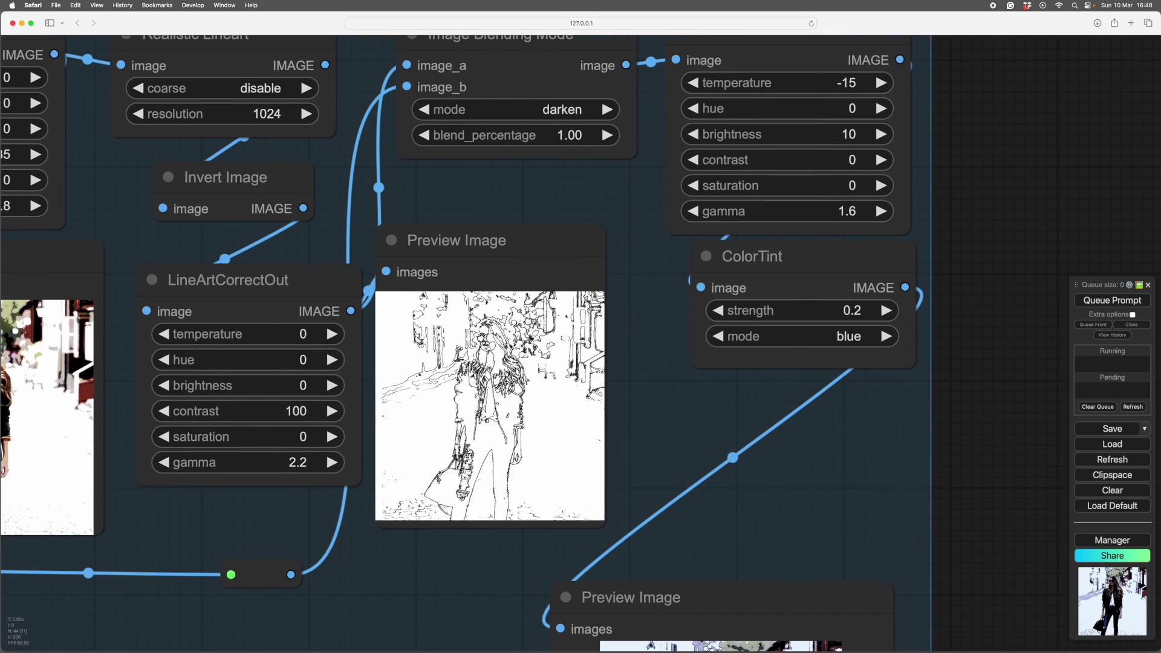
pyautogui.scroll(-2, 954, 208)
pyautogui.scroll(5, 964, 303)
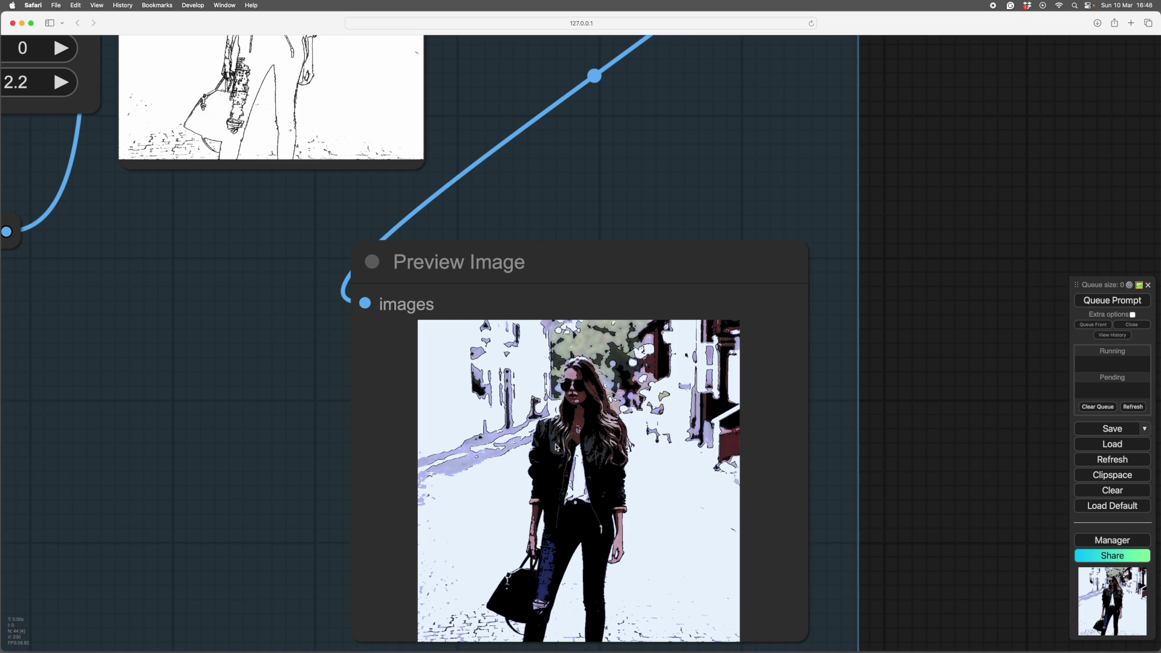
pyautogui.scroll(-5, 894, 266)
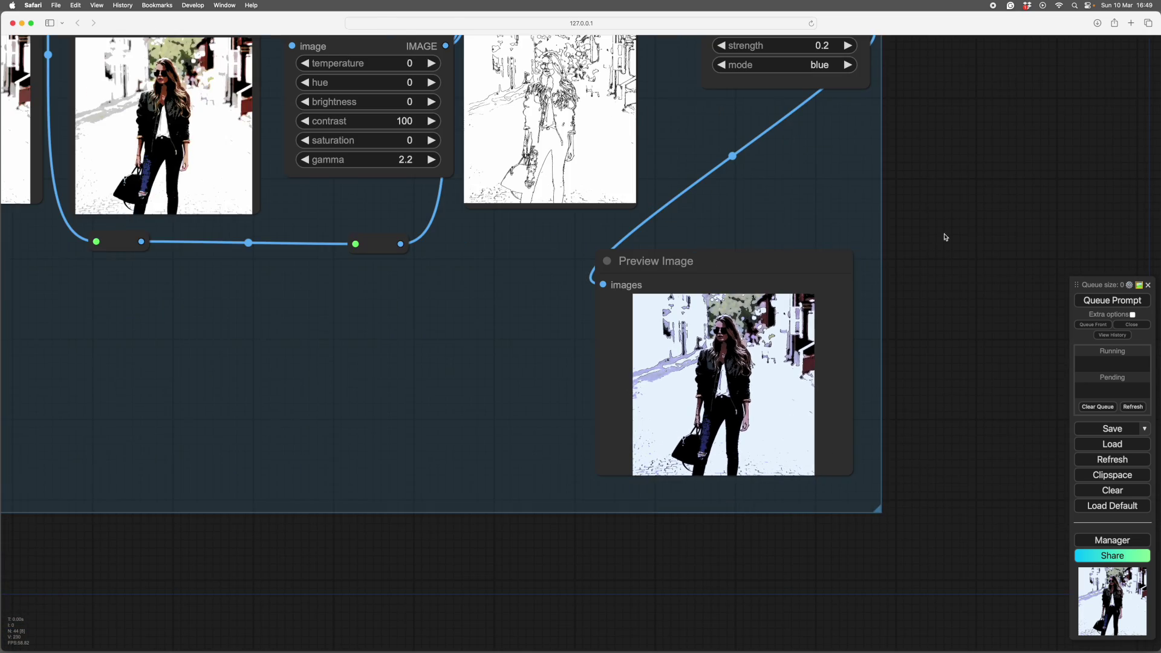
pyautogui.scroll(-3, 975, 261)
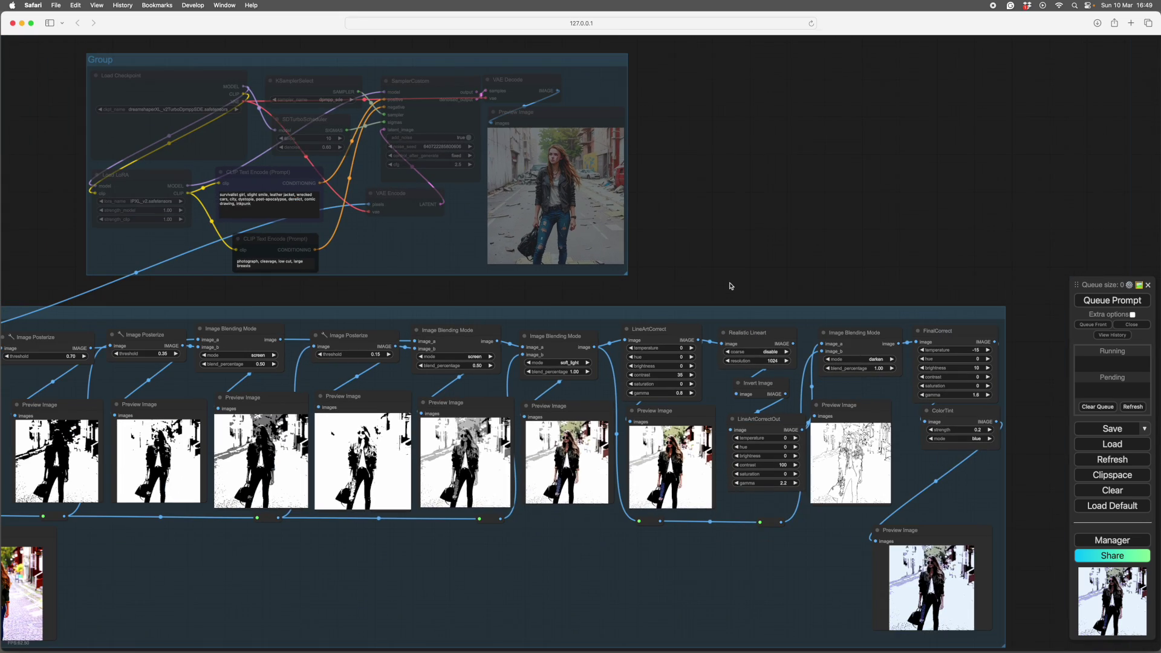
# Connect the ColorTint node's IMAGE output to the VAE Encode node's pixels input in the sampler group.
pyautogui.moveTo(556, 301); pyautogui.dragTo(601, 316)
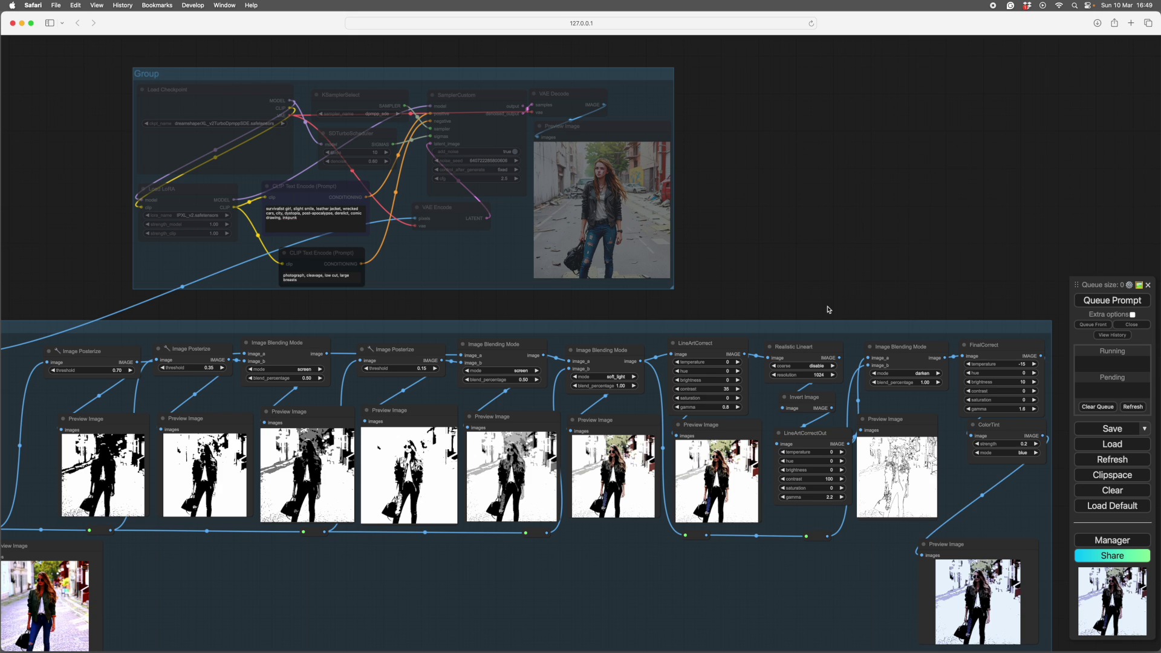
pyautogui.moveTo(811, 306); pyautogui.dragTo(983, 332)
pyautogui.scroll(3, 963, 332)
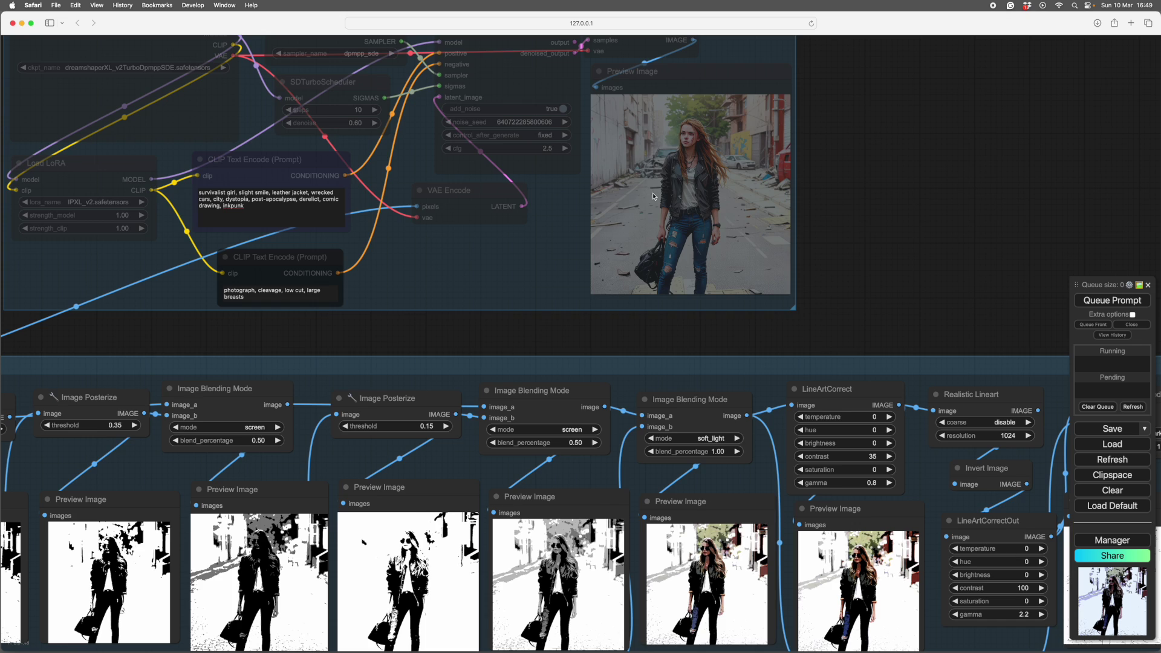
pyautogui.scroll(-5, 654, 196)
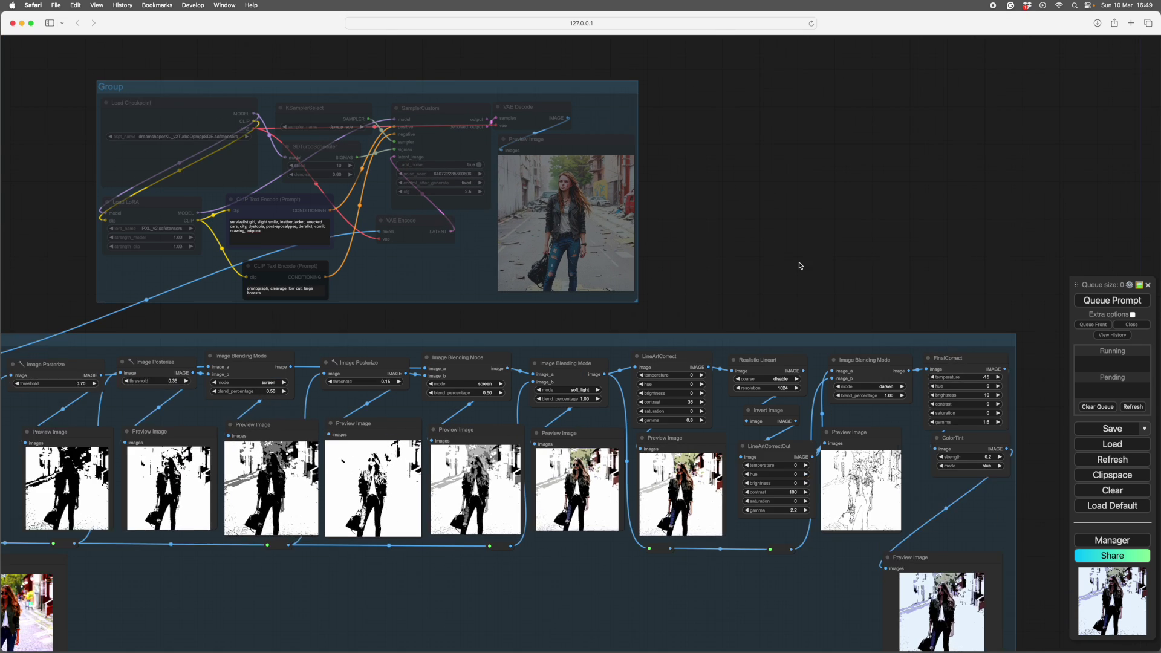
pyautogui.scroll(1, 799, 266)
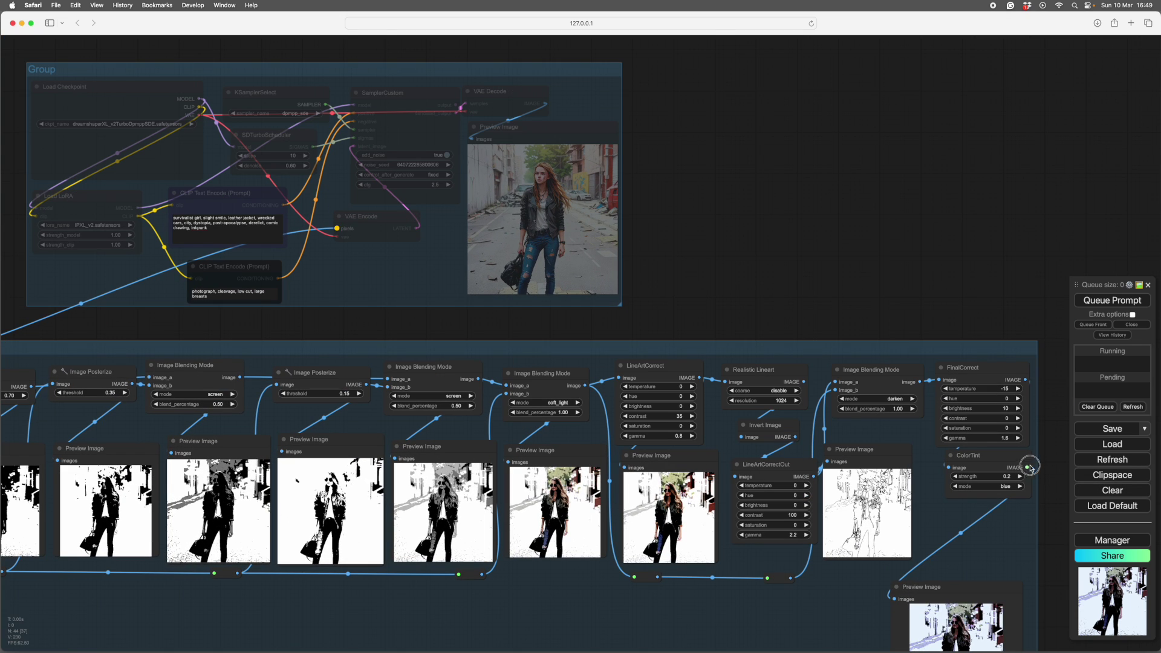
pyautogui.moveTo(1028, 470); pyautogui.dragTo(337, 230)
# Reactivate the sampler group's nodes and add "dark glasses" after "slight smile" in the positive prompt.
pyautogui.moveTo(328, 336); pyautogui.dragTo(393, 358)
pyautogui.scroll(5, 466, 397)
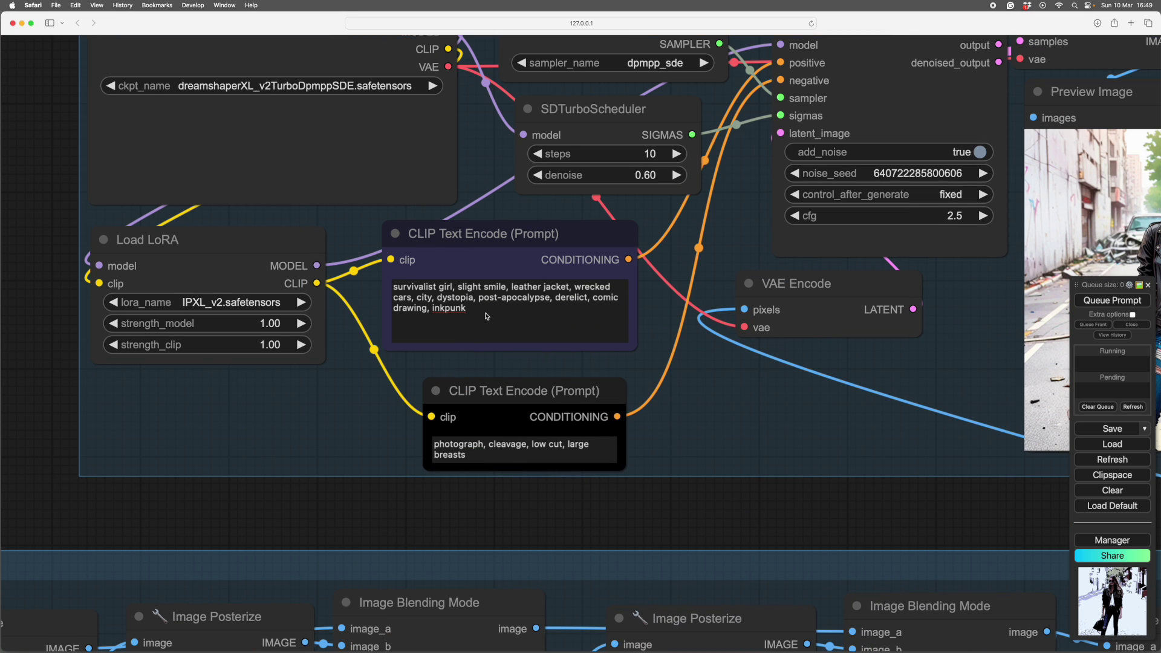
pyautogui.click(512, 291)
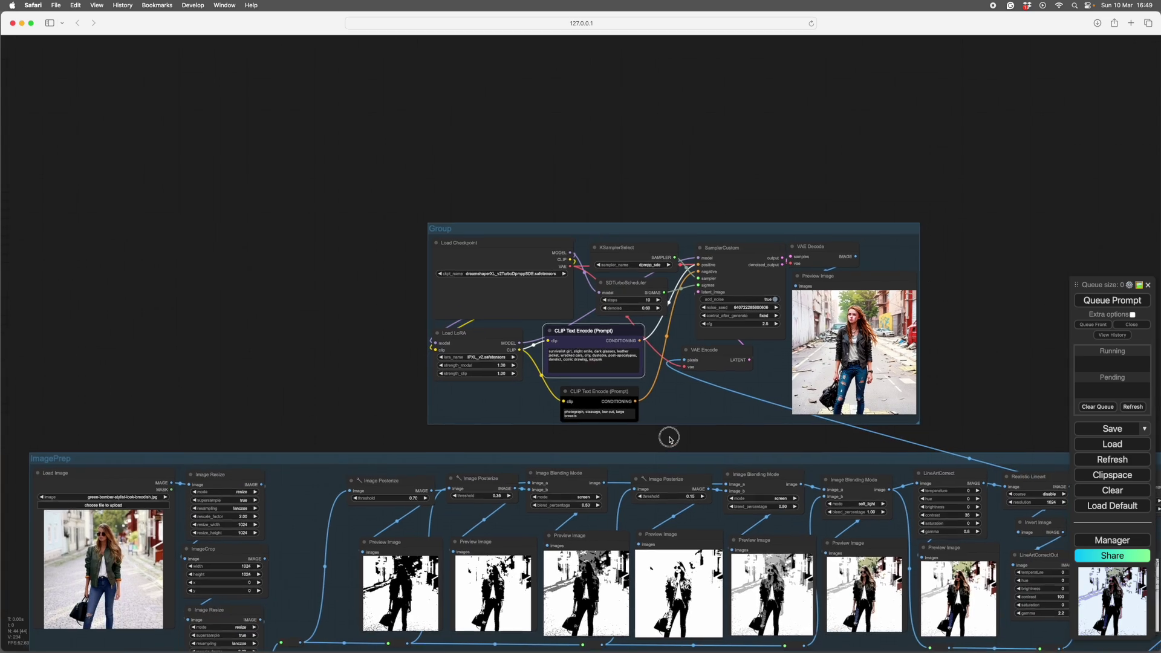
pyautogui.moveTo(669, 436); pyautogui.dragTo(674, 371)
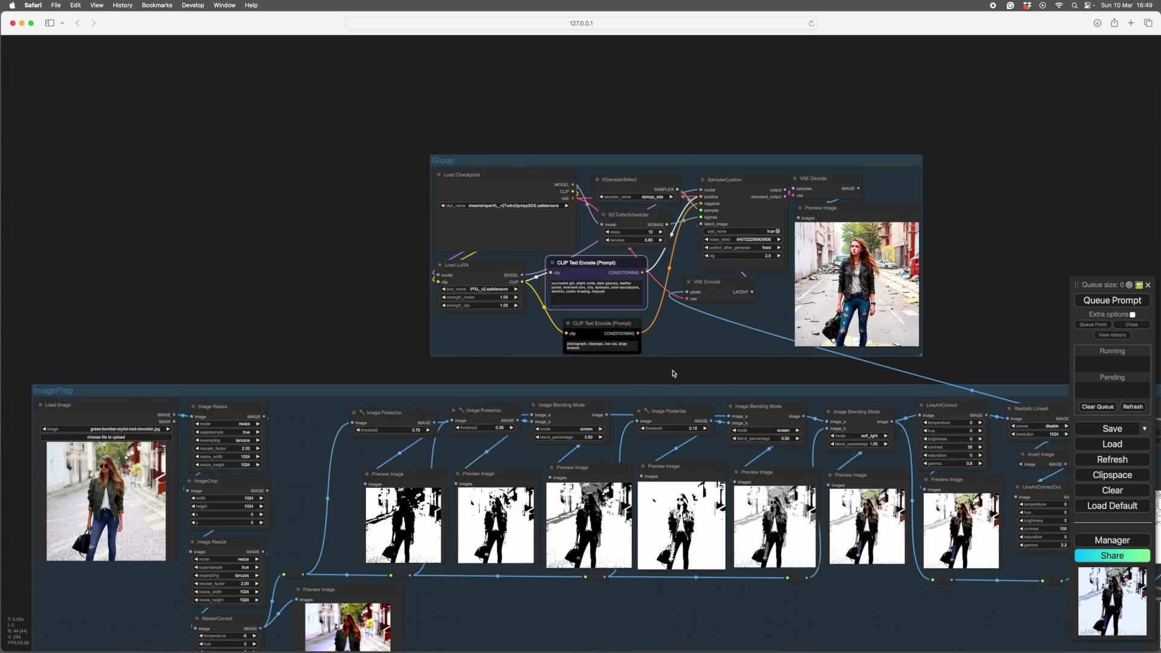
# Examine the generated comic-style image alongside the sampler settings, prompts and ImagePrep previews that feed it.
pyautogui.scroll(2, 903, 378)
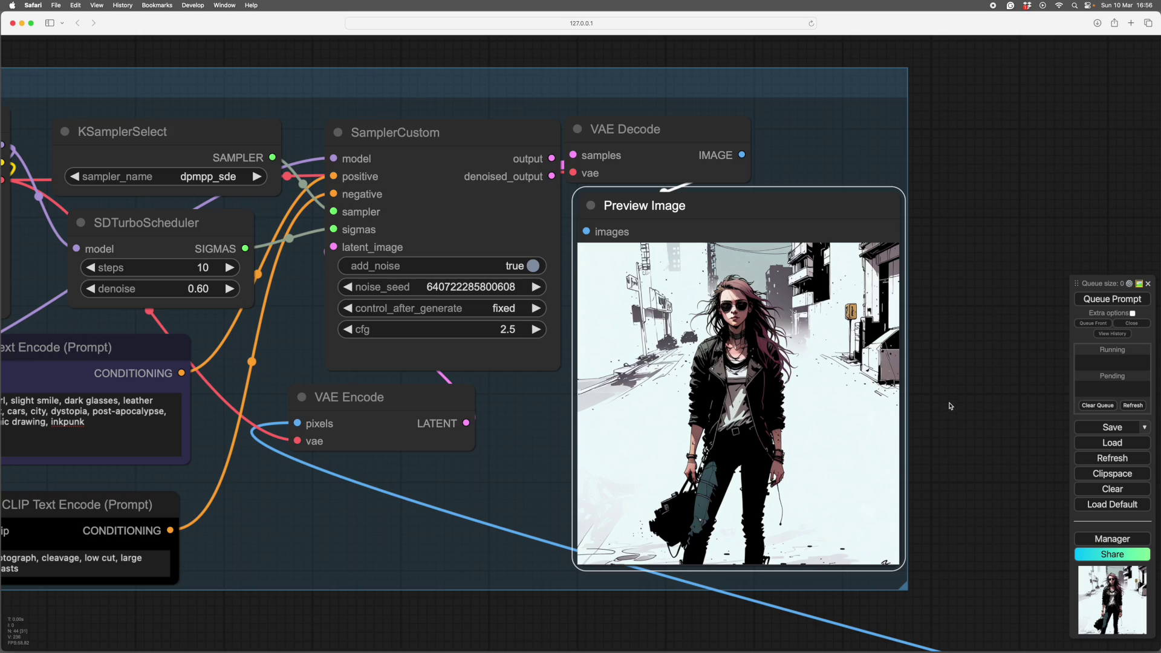
pyautogui.scroll(2, 929, 421)
pyautogui.moveTo(928, 420); pyautogui.dragTo(1050, 407)
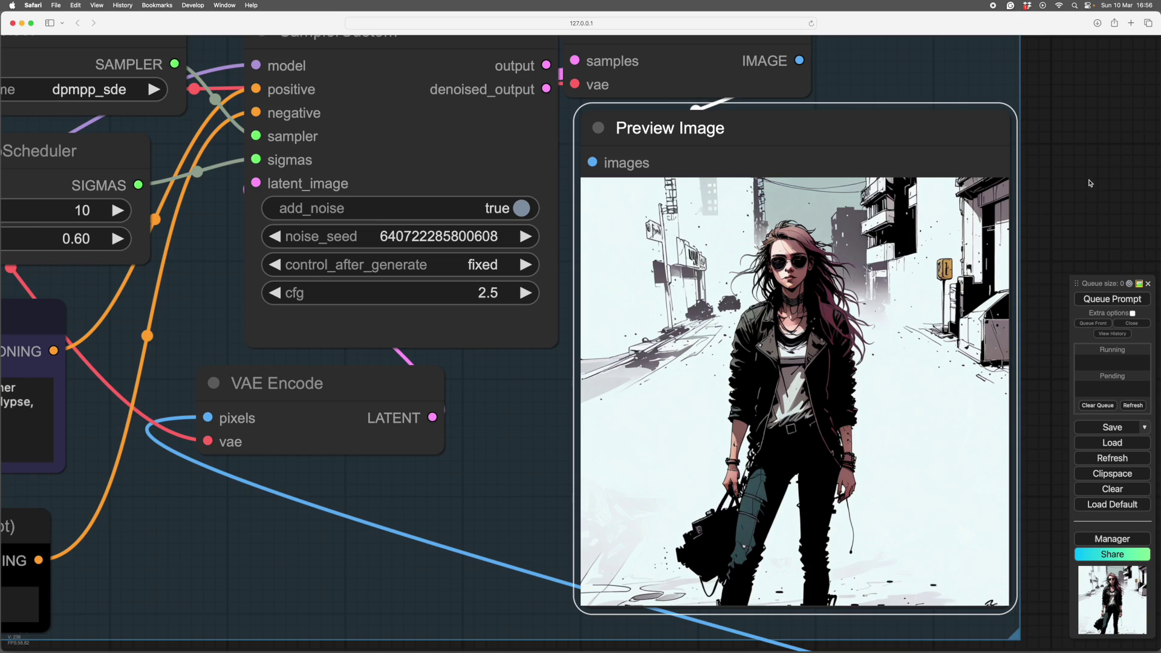
pyautogui.scroll(-1, 1086, 186)
pyautogui.click(477, 622)
pyautogui.scroll(-5, 477, 622)
pyautogui.moveTo(496, 607); pyautogui.dragTo(907, 349)
pyautogui.moveTo(149, 316); pyautogui.dragTo(217, 211)
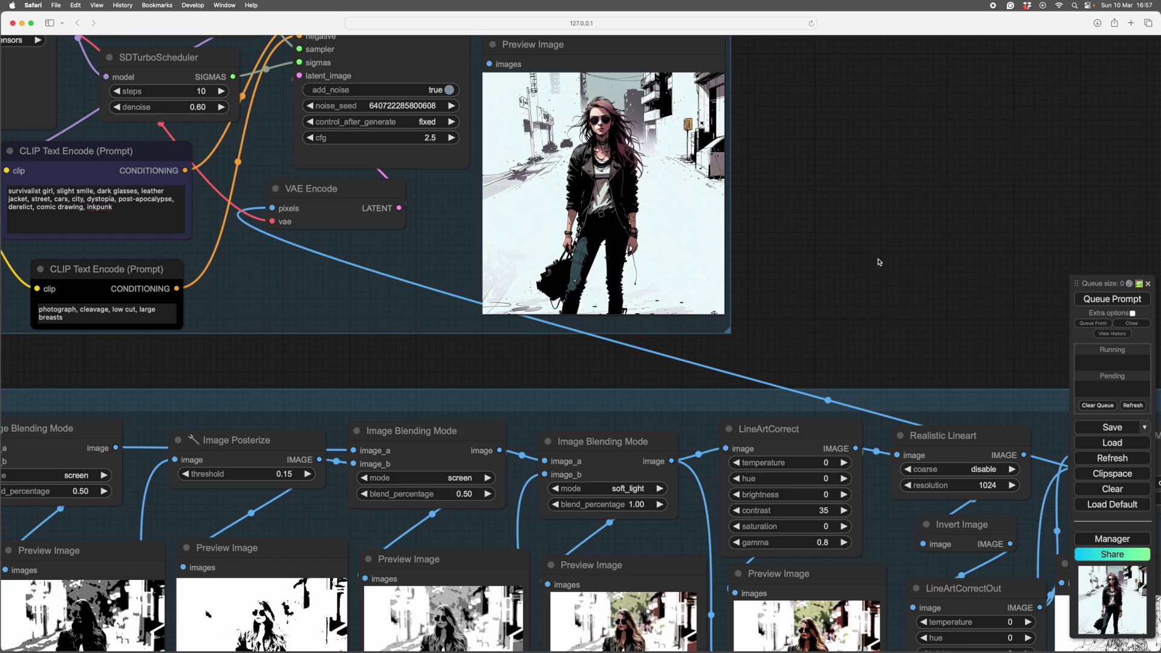
pyautogui.moveTo(879, 251); pyautogui.dragTo(867, 2)
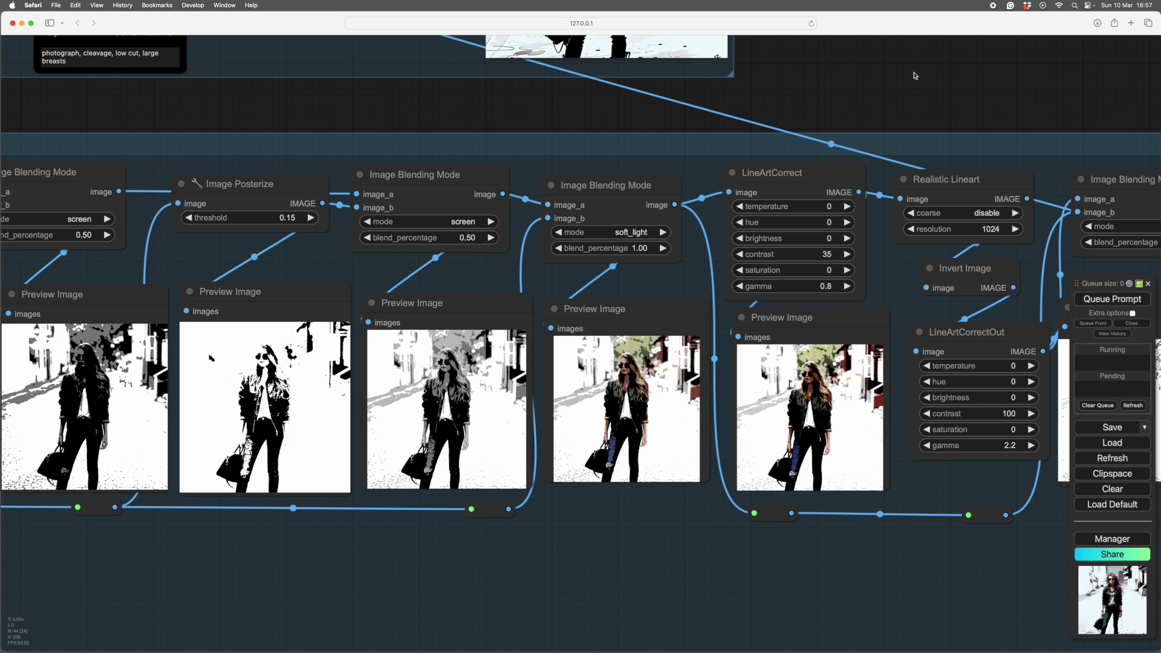
pyautogui.moveTo(904, 120); pyautogui.dragTo(967, 507)
pyautogui.moveTo(846, 338); pyautogui.dragTo(969, 373)
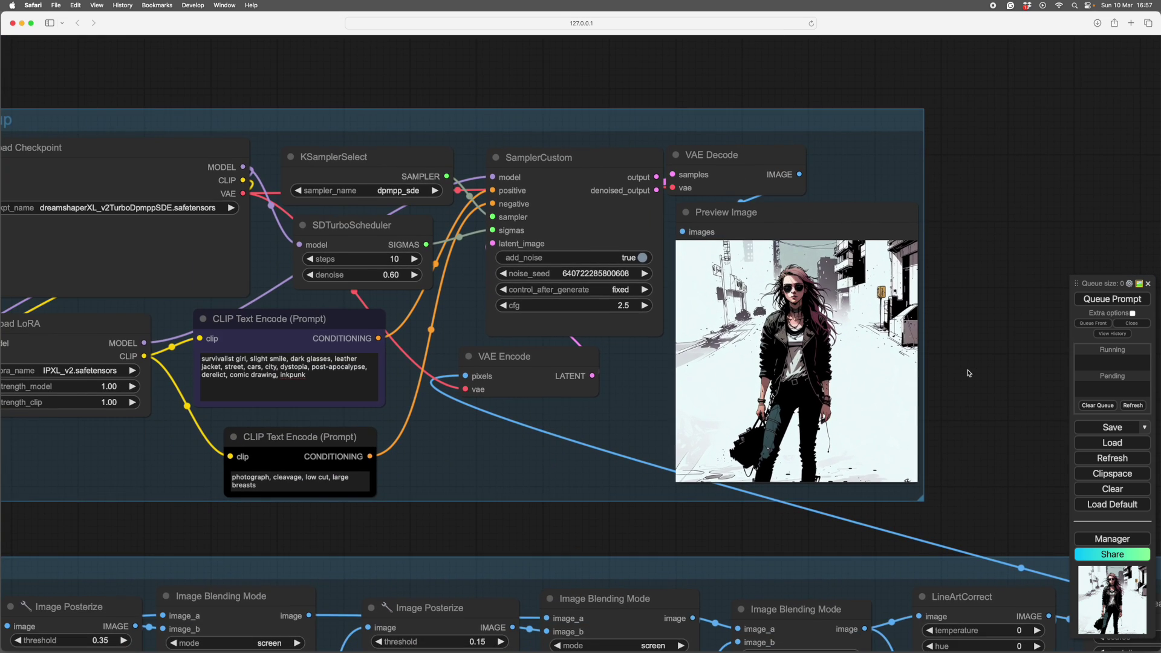
# Compare the enlarged output preview side by side with the earlier render in its own window, and close that window.
pyautogui.scroll(4, 969, 373)
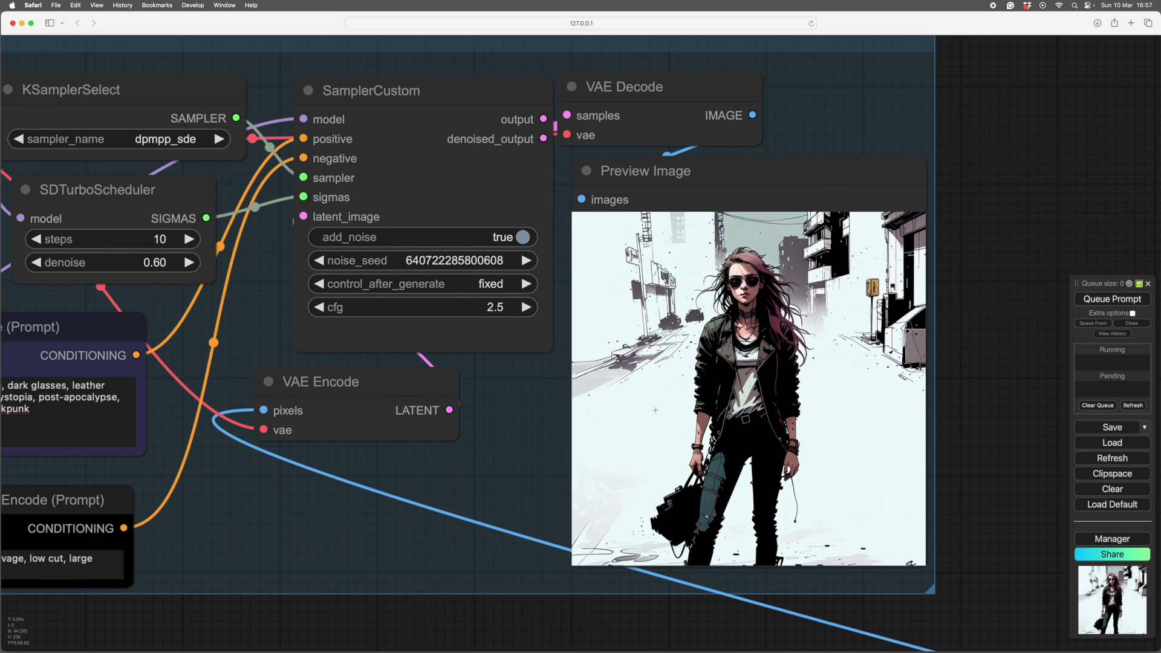
pyautogui.moveTo(986, 373); pyautogui.dragTo(982, 356)
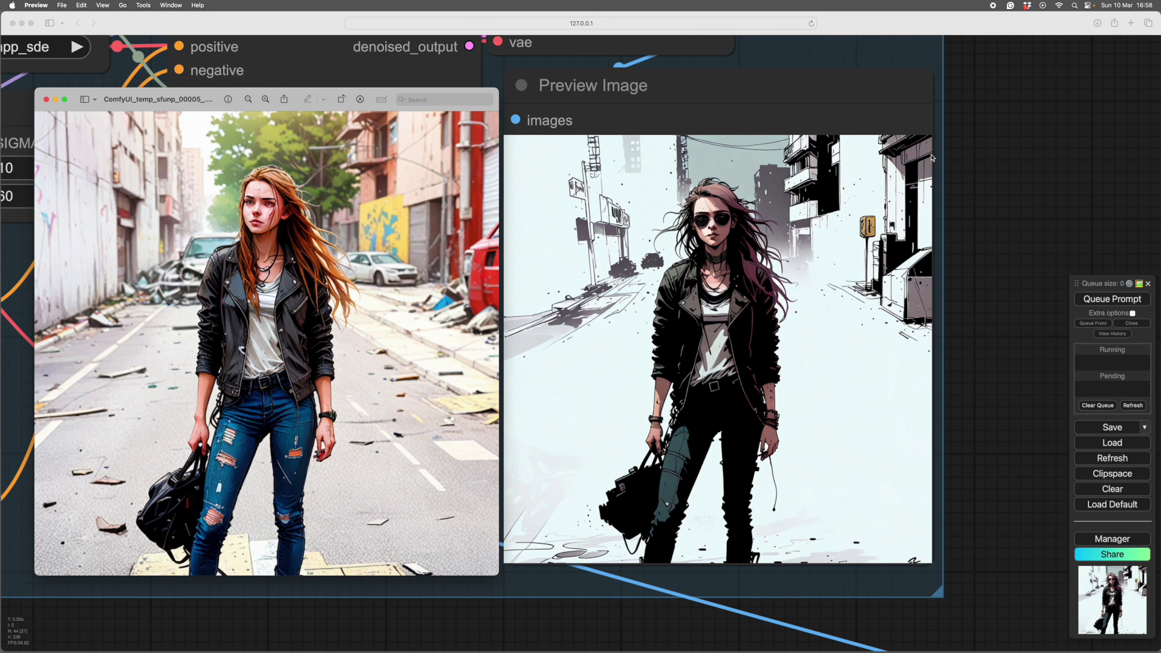
pyautogui.click(45, 99)
# Load the image e69a19fec13c2baf934b08e3d367218b (1).jpg into the ImagePrep group's Load Image node.
pyautogui.scroll(-10, 1007, 151)
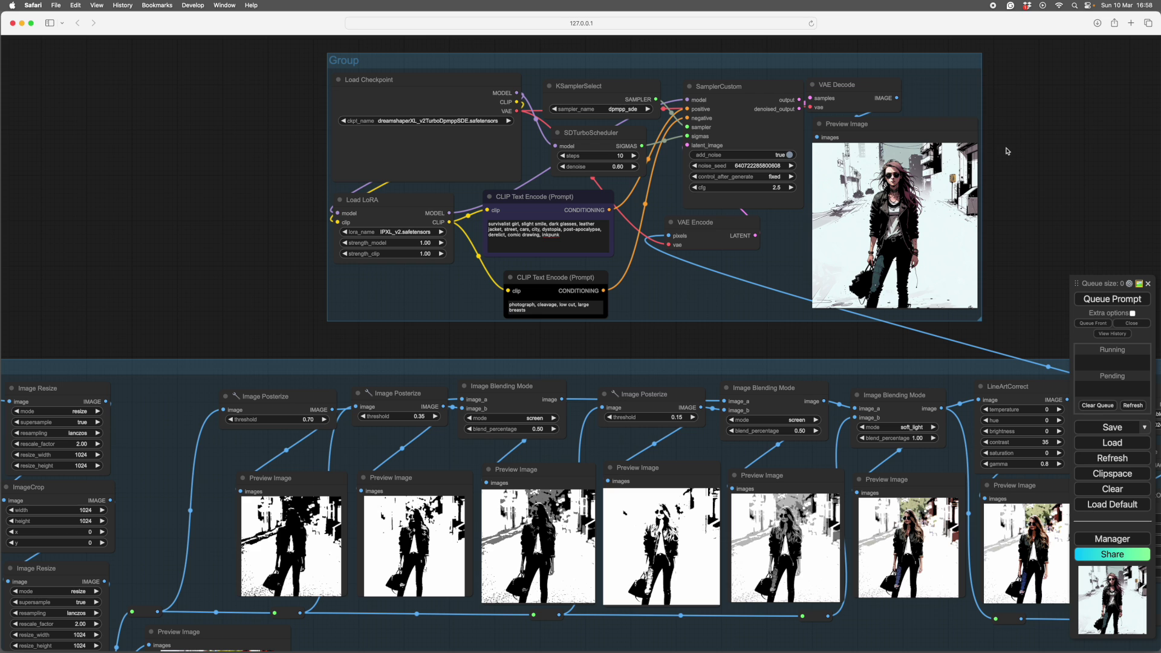
pyautogui.moveTo(647, 339); pyautogui.dragTo(925, 272)
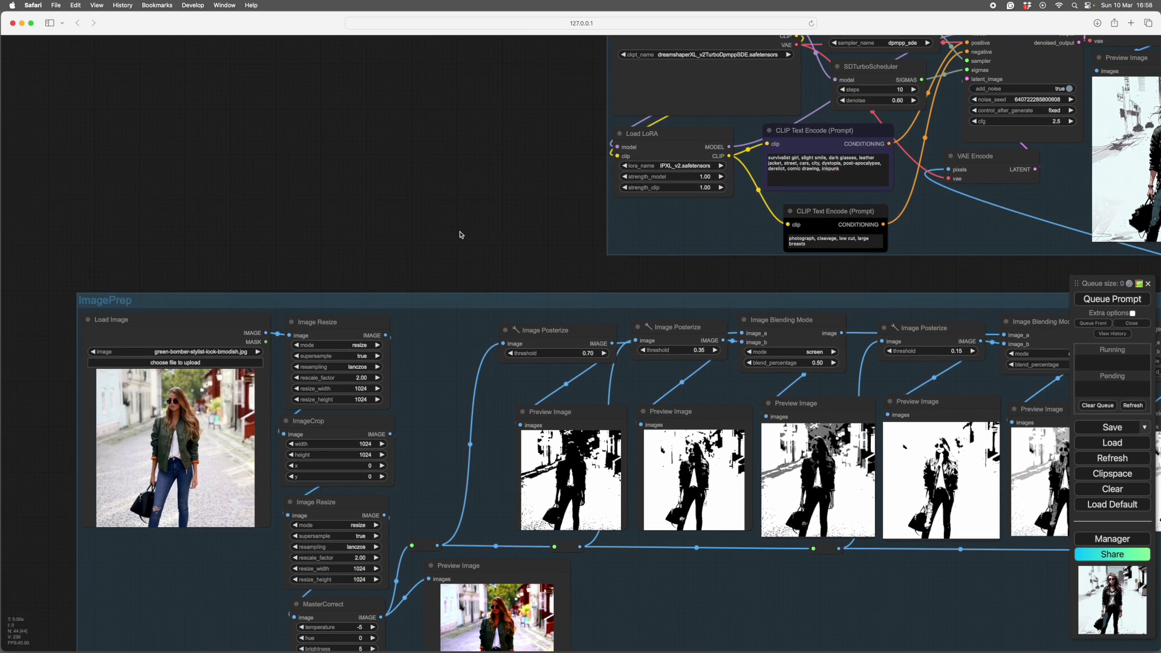
pyautogui.moveTo(32, 453); pyautogui.dragTo(145, 358)
pyautogui.scroll(6, 145, 358)
pyautogui.scroll(-3, 143, 352)
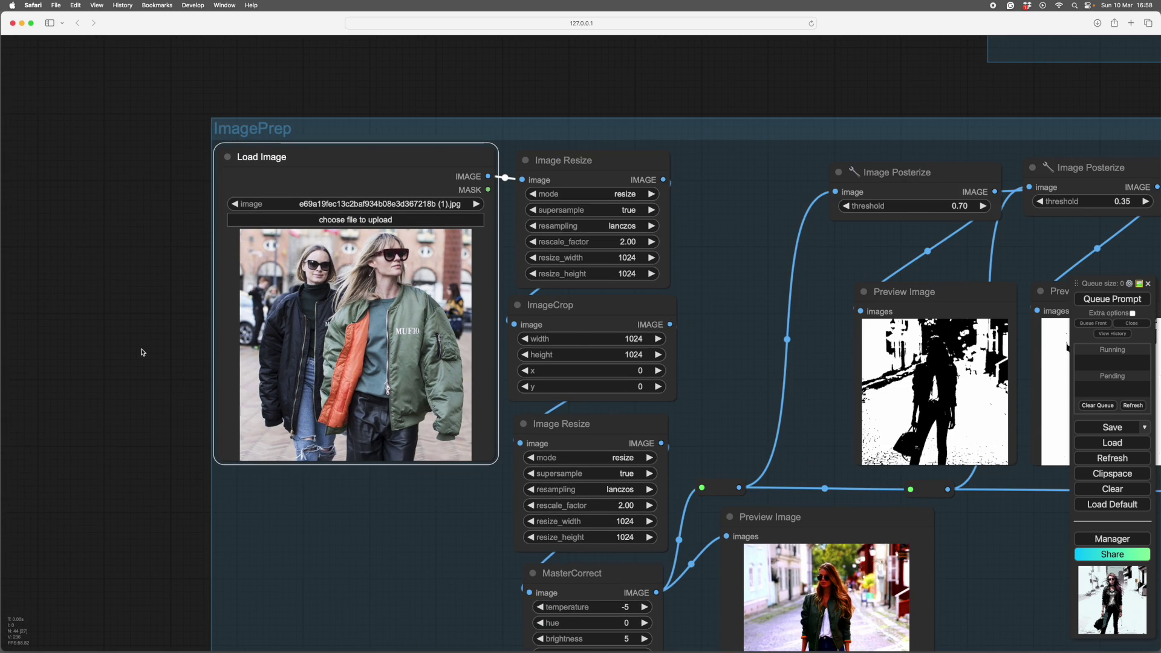
pyautogui.scroll(4, 142, 351)
pyautogui.moveTo(153, 328); pyautogui.dragTo(140, 349)
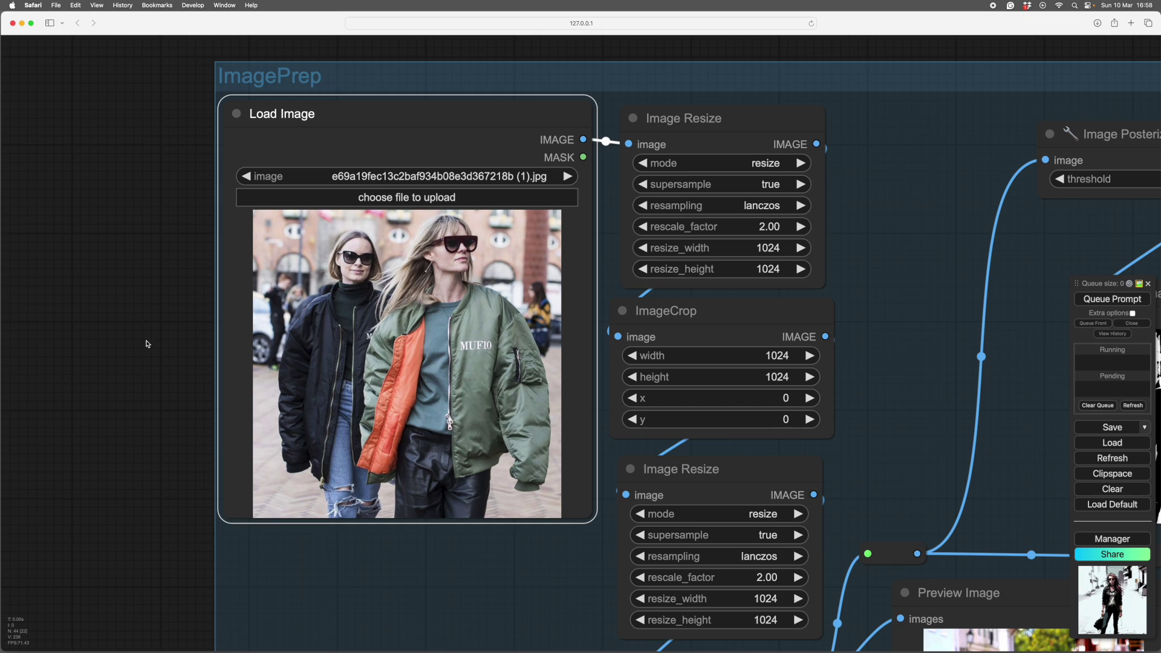
pyautogui.scroll(-3, 894, 306)
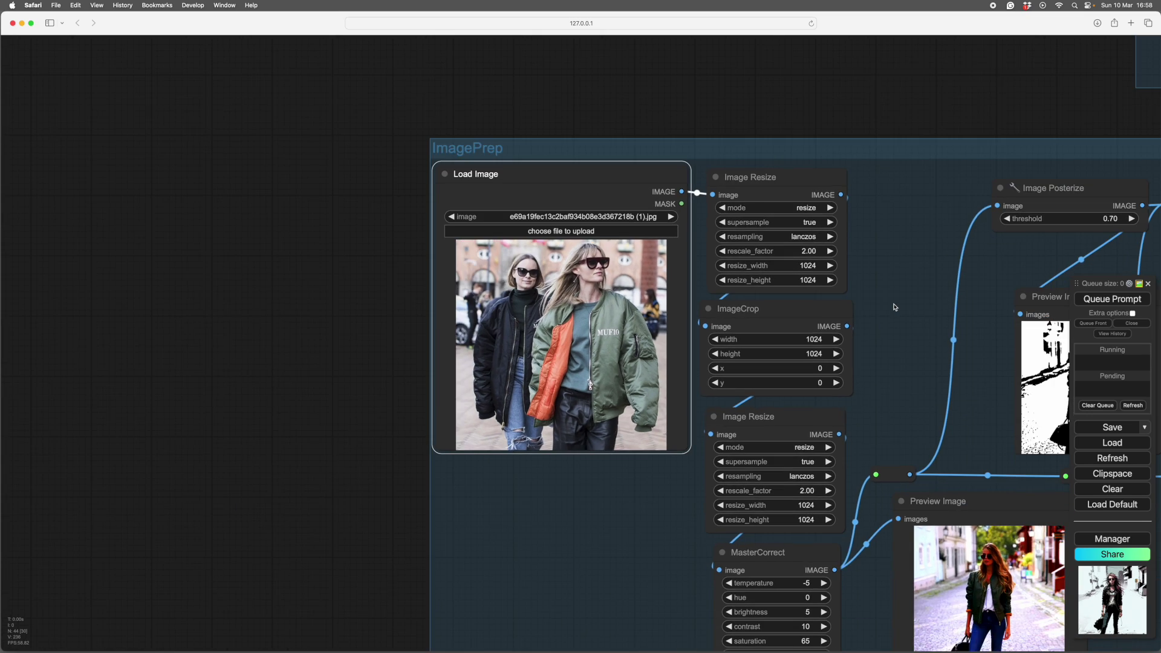
# Set the nodes of the sampler group above ImagePrep to never run.
pyautogui.moveTo(894, 306); pyautogui.dragTo(837, 298)
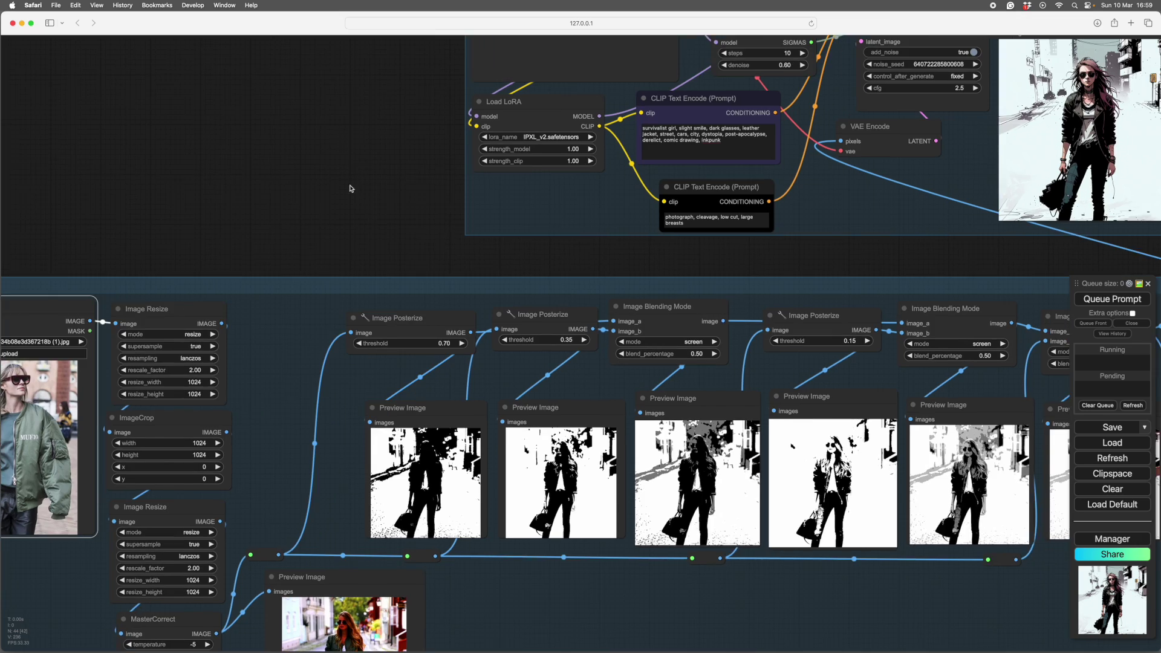
pyautogui.moveTo(352, 189); pyautogui.dragTo(504, 214)
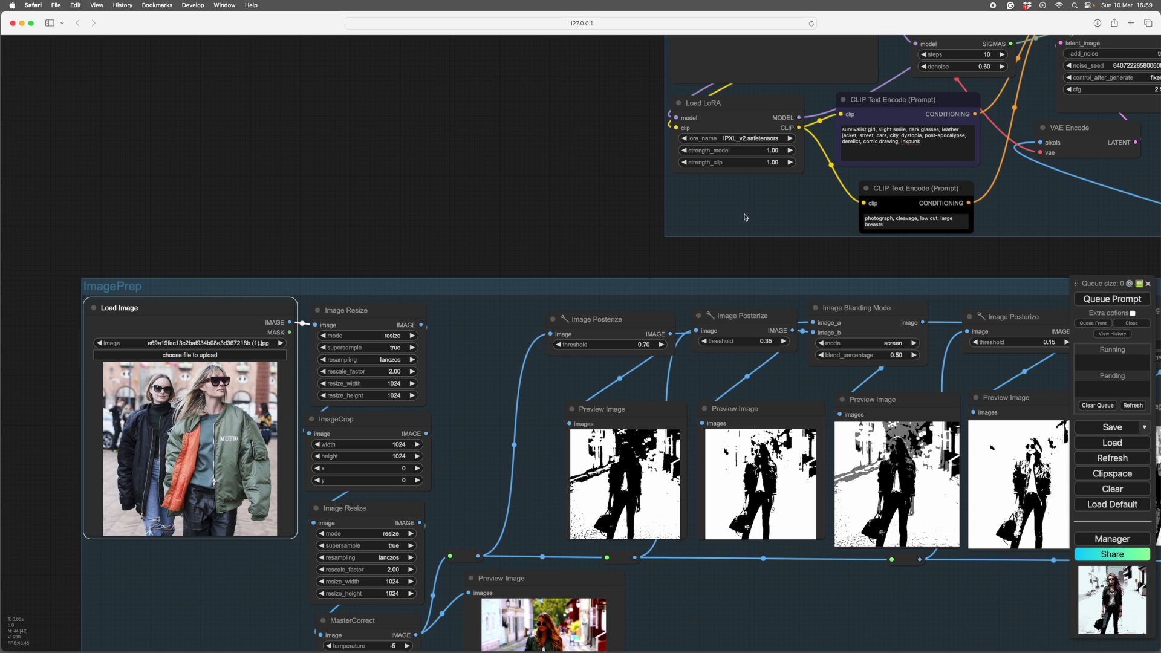
pyautogui.rightClick(736, 207)
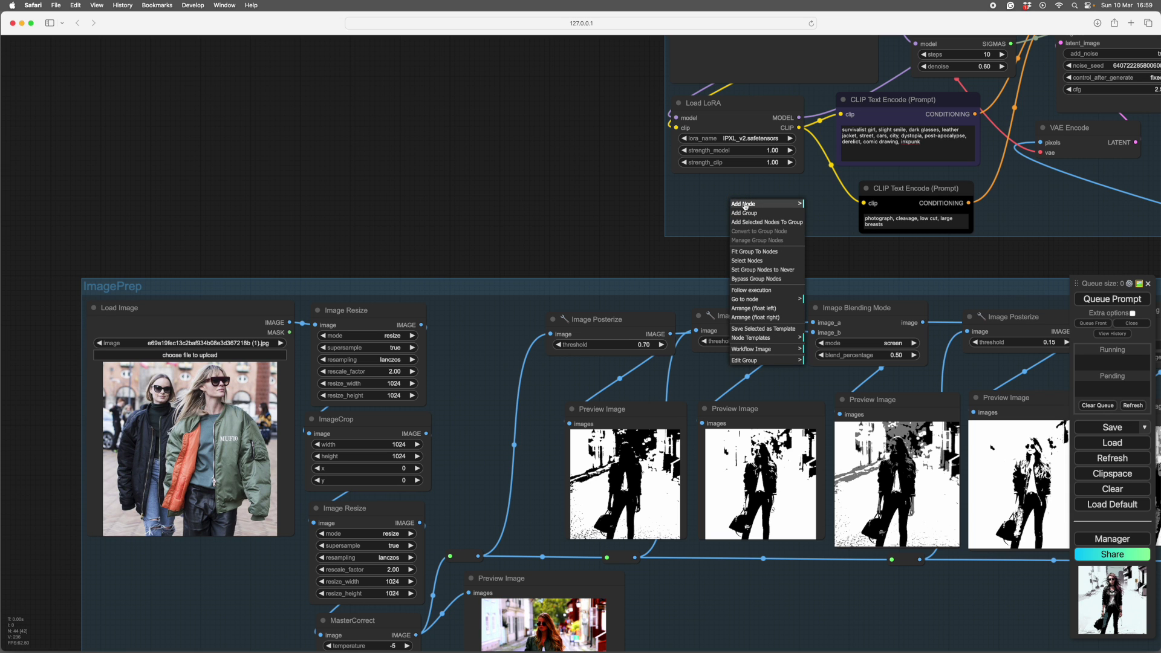
pyautogui.click(735, 268)
# Queue the workflow to run the ImagePrep chain on the newly loaded street photo.
pyautogui.moveTo(591, 243); pyautogui.dragTo(487, 53)
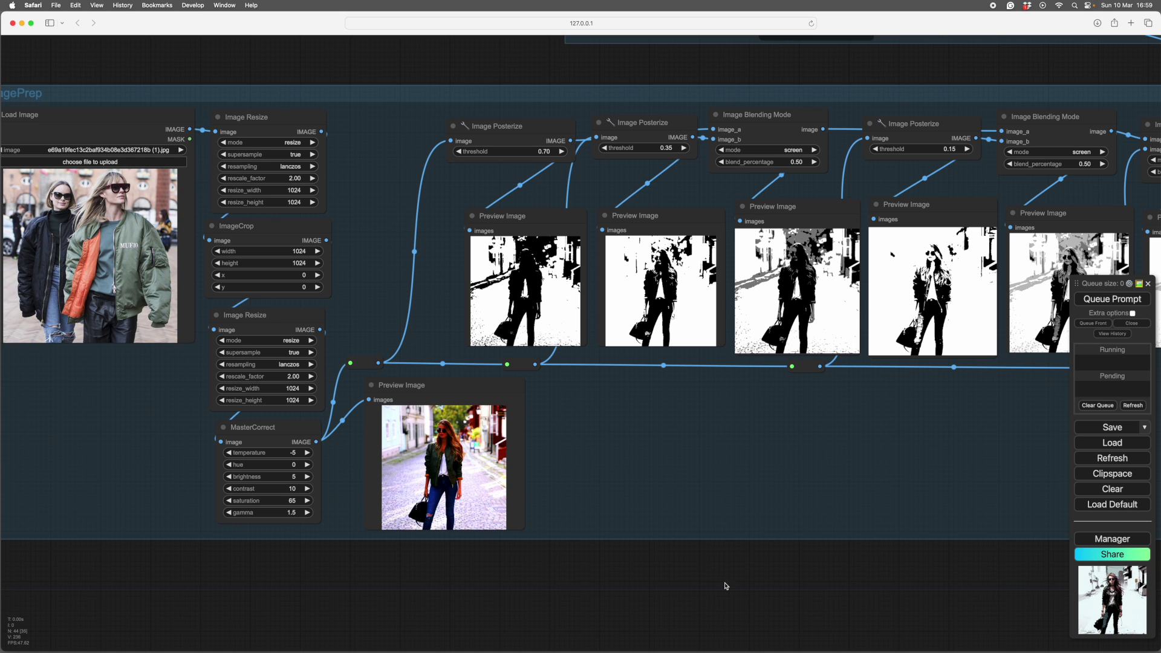
pyautogui.scroll(-2, 726, 587)
pyautogui.scroll(-1, 659, 580)
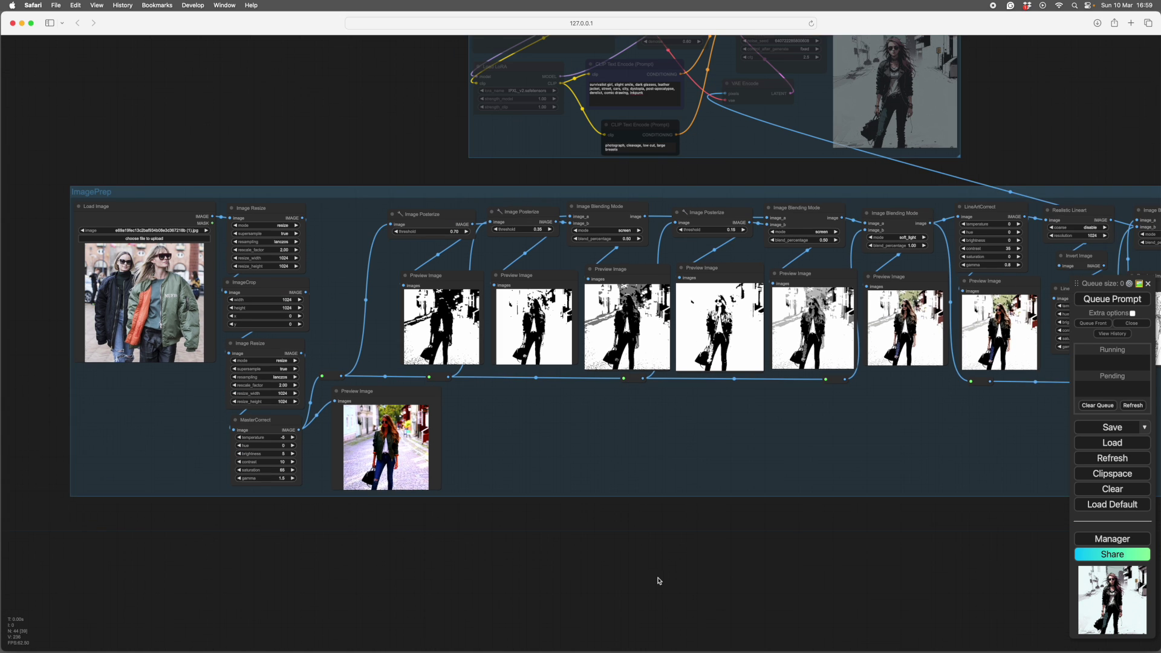
pyautogui.scroll(-2, 604, 482)
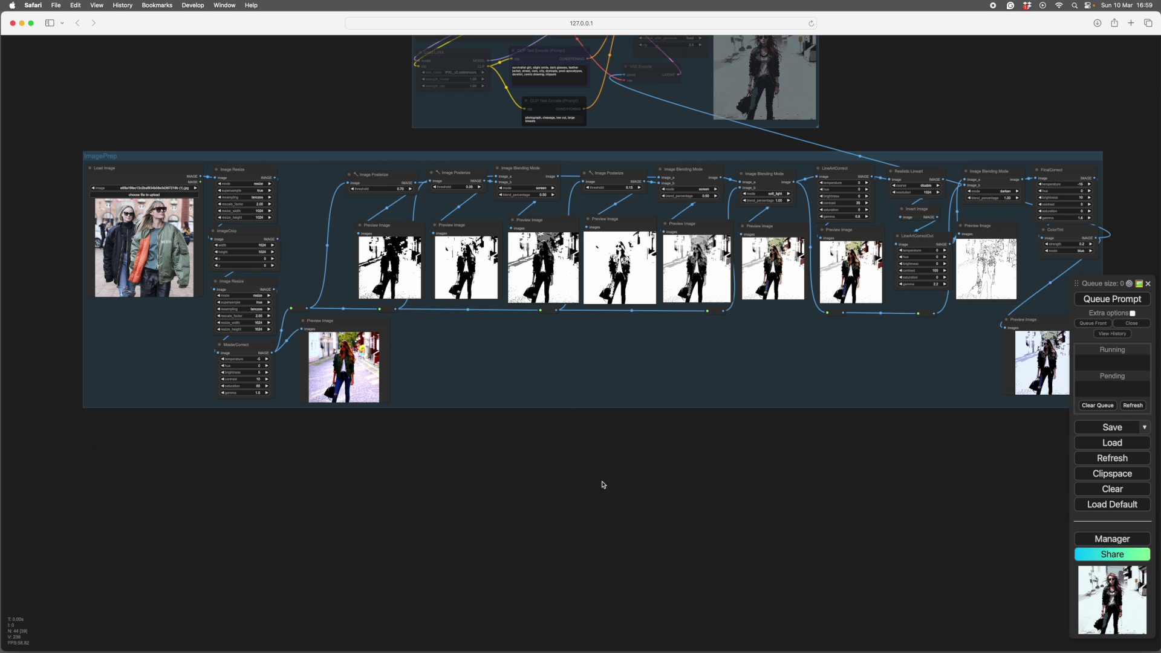
pyautogui.scroll(1, 593, 478)
pyautogui.scroll(1, 567, 481)
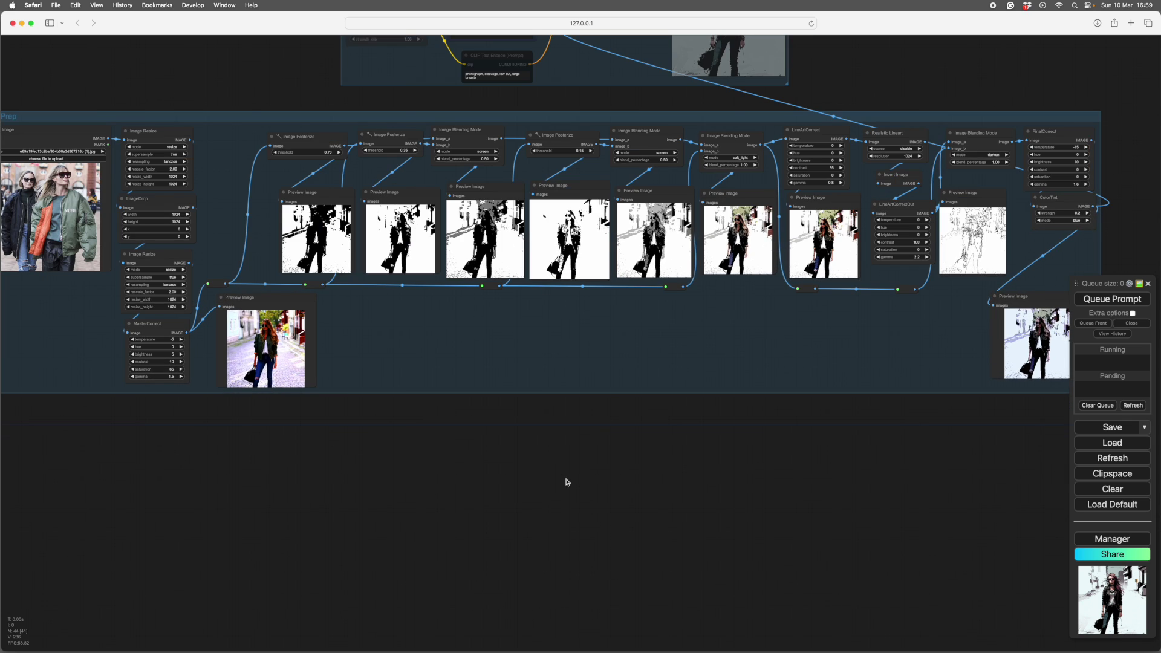
pyautogui.scroll(-1, 575, 496)
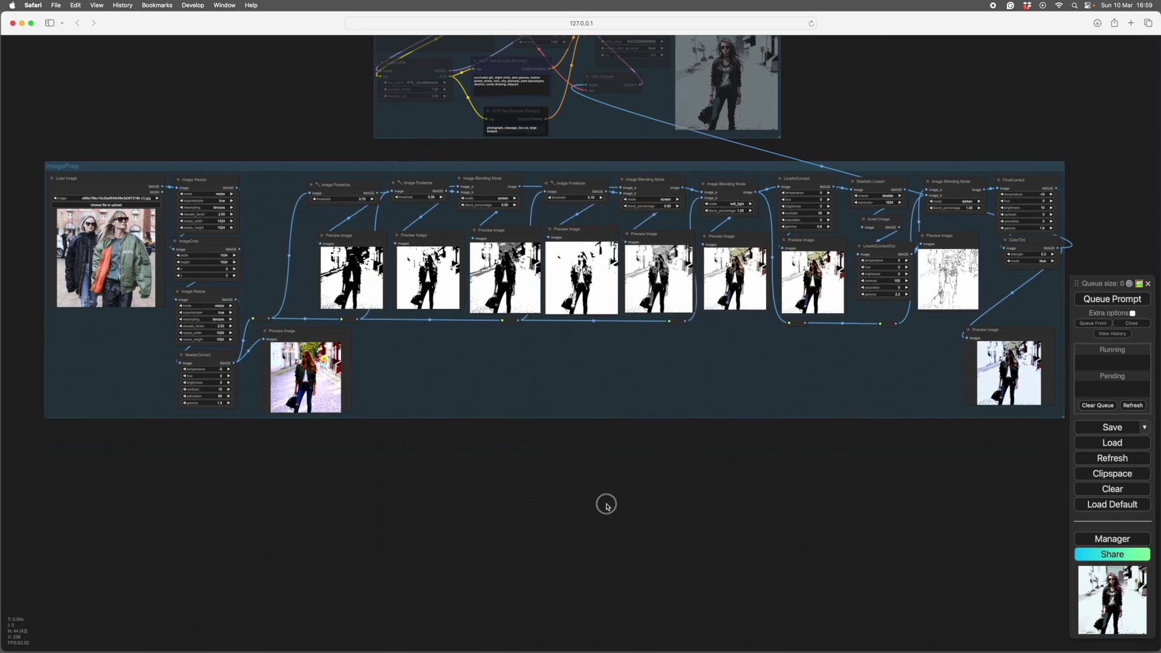
pyautogui.moveTo(604, 500); pyautogui.dragTo(591, 520)
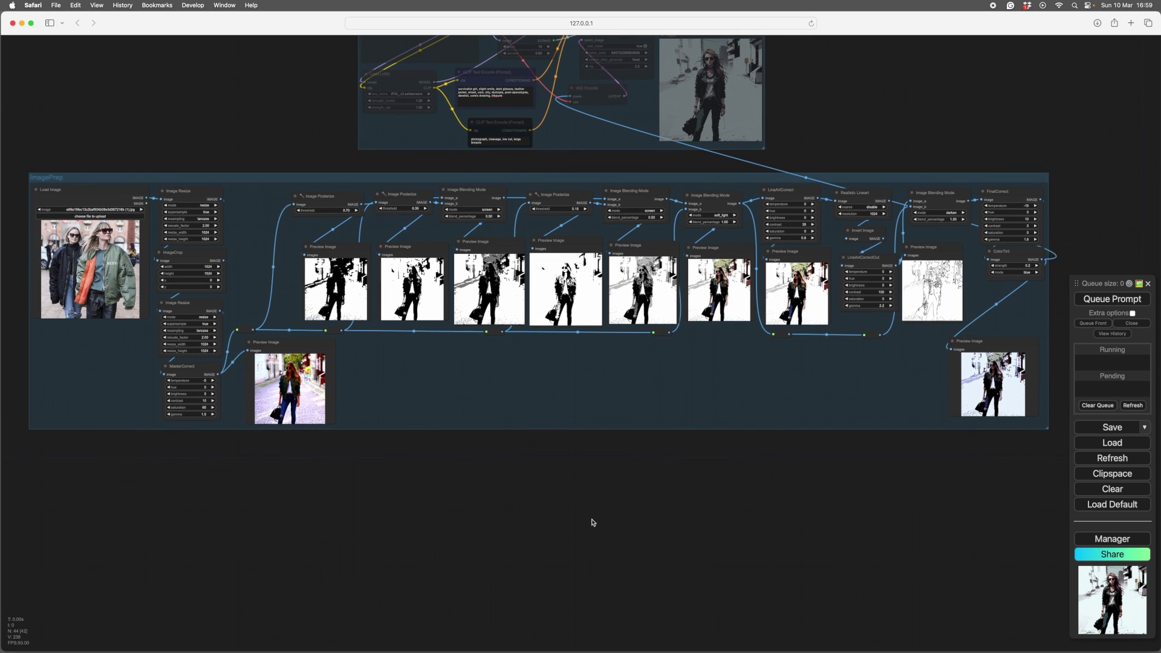
pyautogui.click(1104, 300)
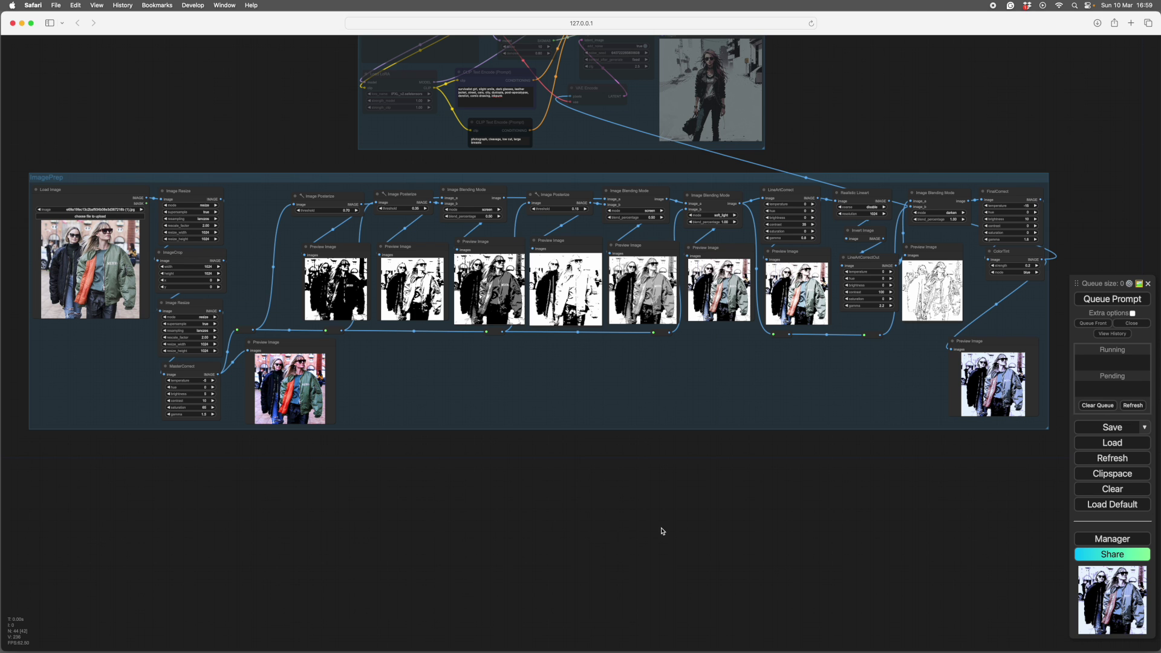
# Inspect the final tinted ImagePrep preview up close.
pyautogui.moveTo(661, 530)
pyautogui.mouseDown()
pyautogui.moveTo(649, 537)
pyautogui.moveTo(677, 543)
pyautogui.mouseUp()
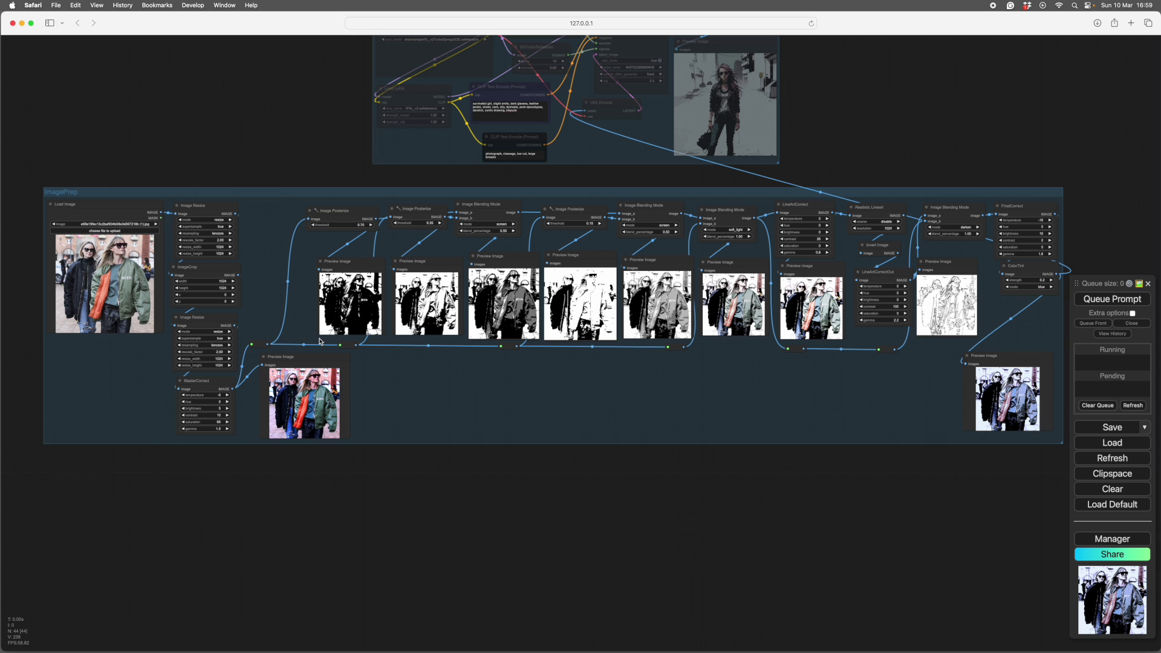
pyautogui.scroll(15, 715, 526)
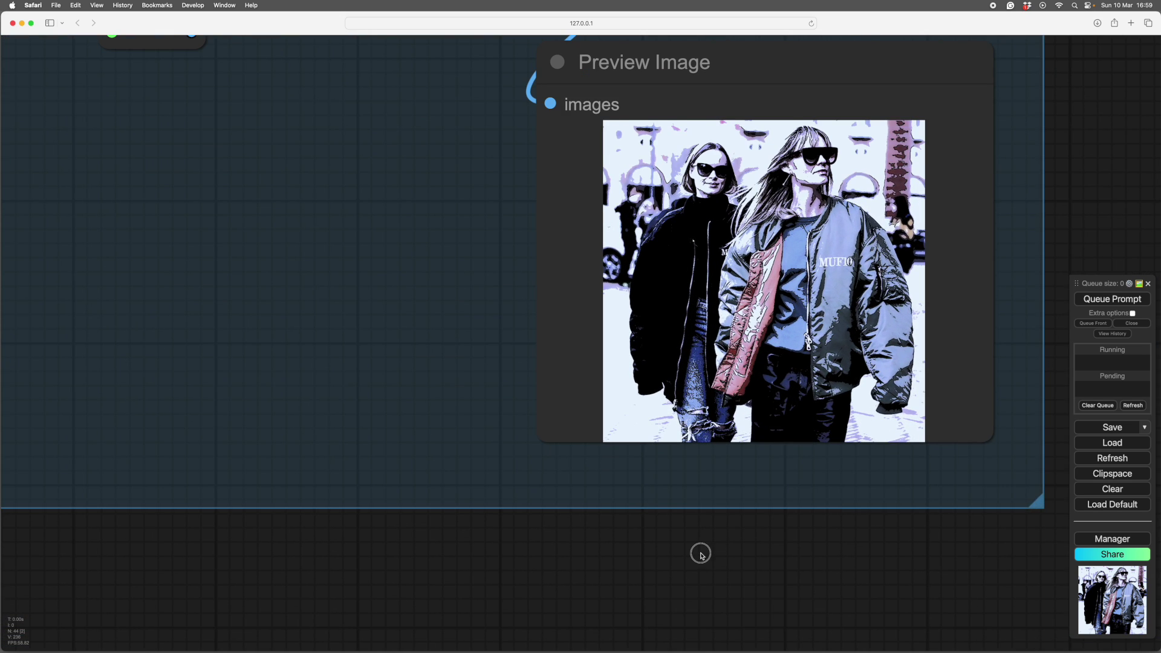
pyautogui.moveTo(699, 552); pyautogui.dragTo(710, 565)
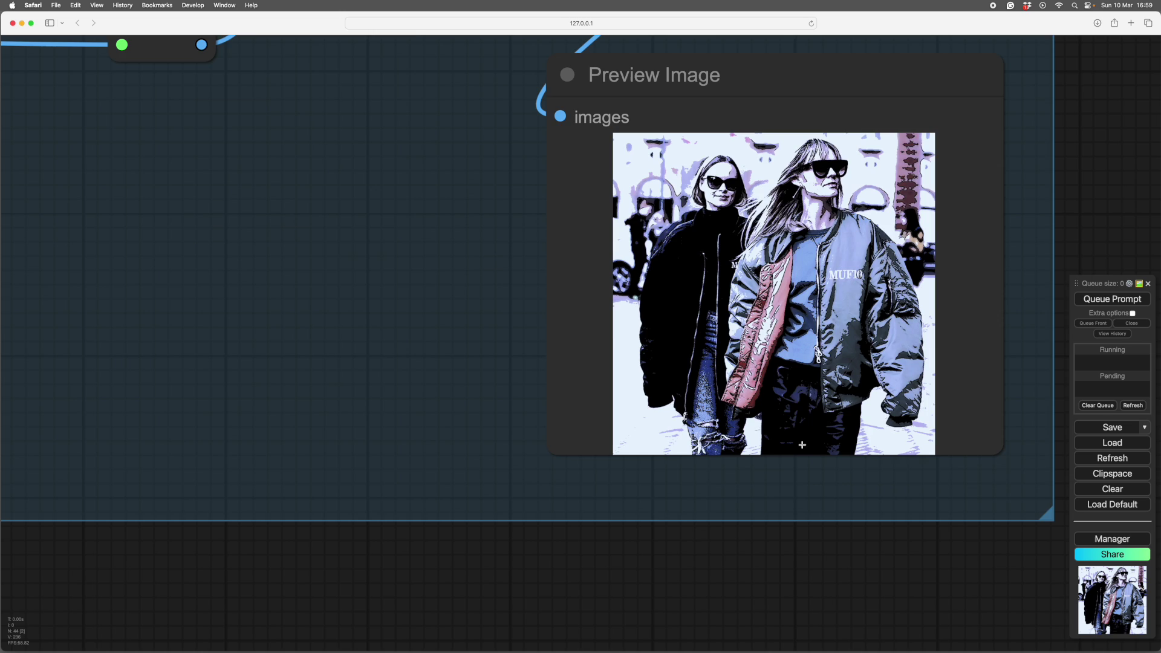
pyautogui.scroll(-6, 775, 579)
# Set the ColorTint strength to 0.3 and move the node slightly lower, clear of FinalCorrect.
pyautogui.moveTo(973, 255); pyautogui.dragTo(861, 447)
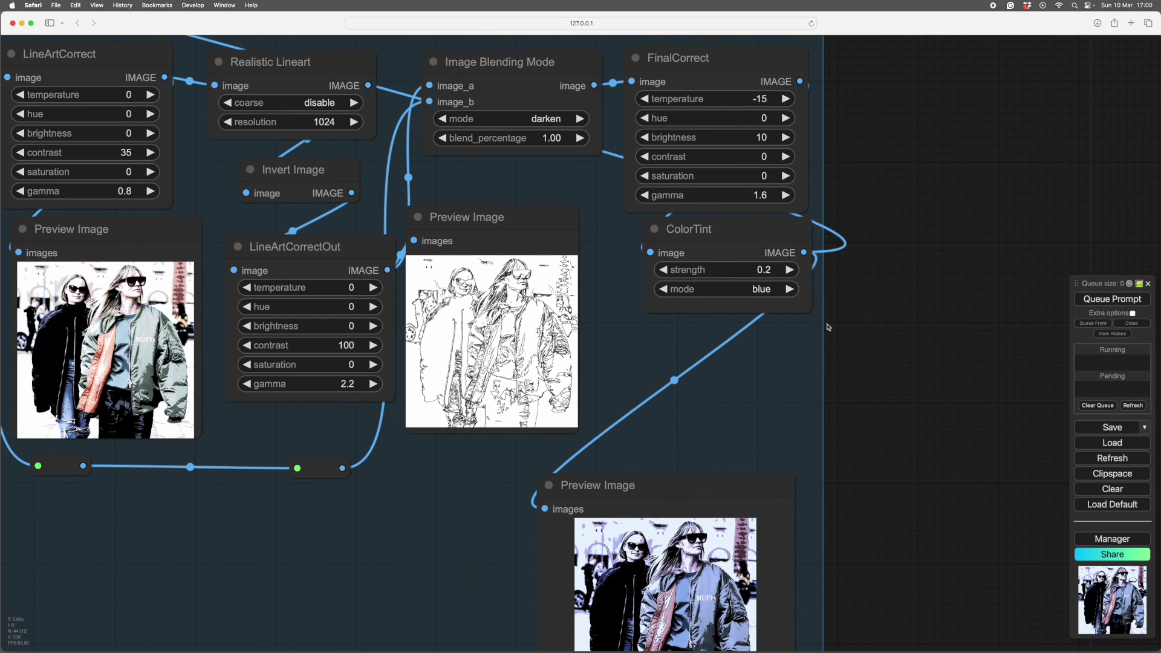
pyautogui.click(789, 269)
pyautogui.scroll(-5, 962, 262)
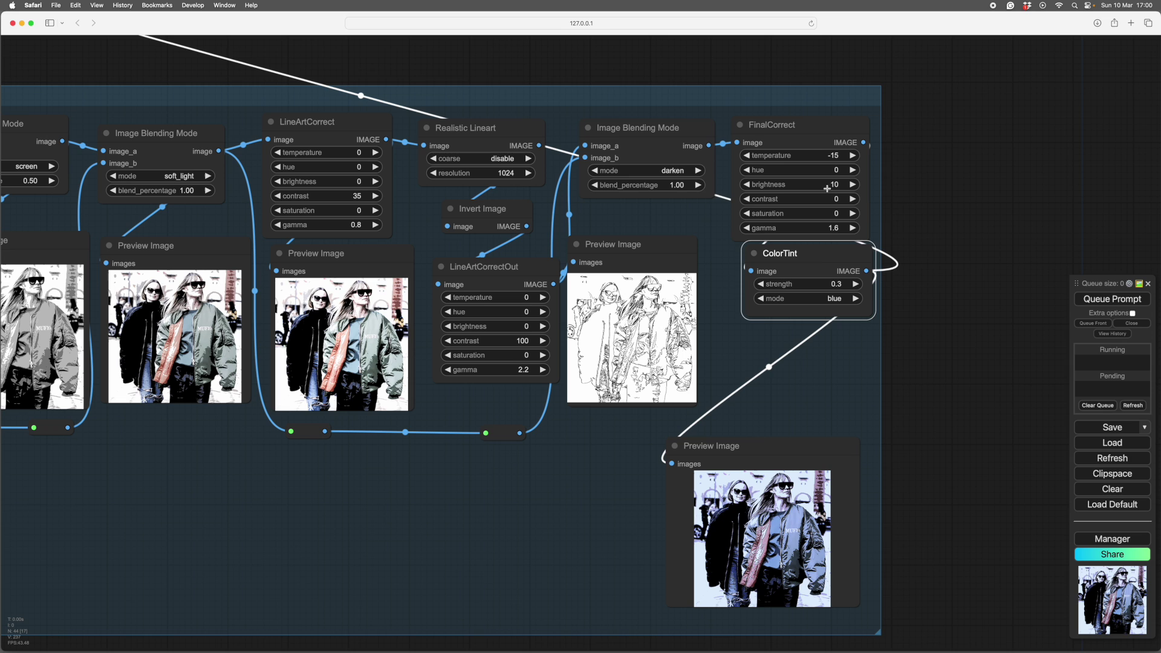
pyautogui.moveTo(819, 252); pyautogui.dragTo(805, 285)
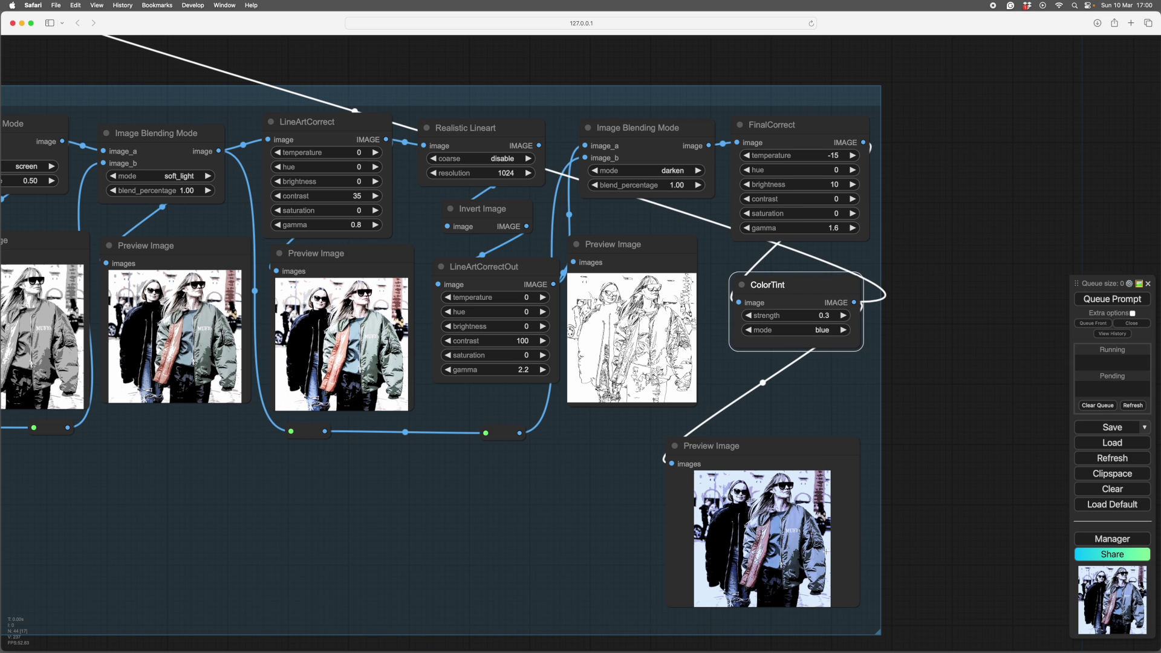
# Examine the ImagePrep previews from the final tint back through the line art, blending and posterize stages.
pyautogui.scroll(-5, 830, 533)
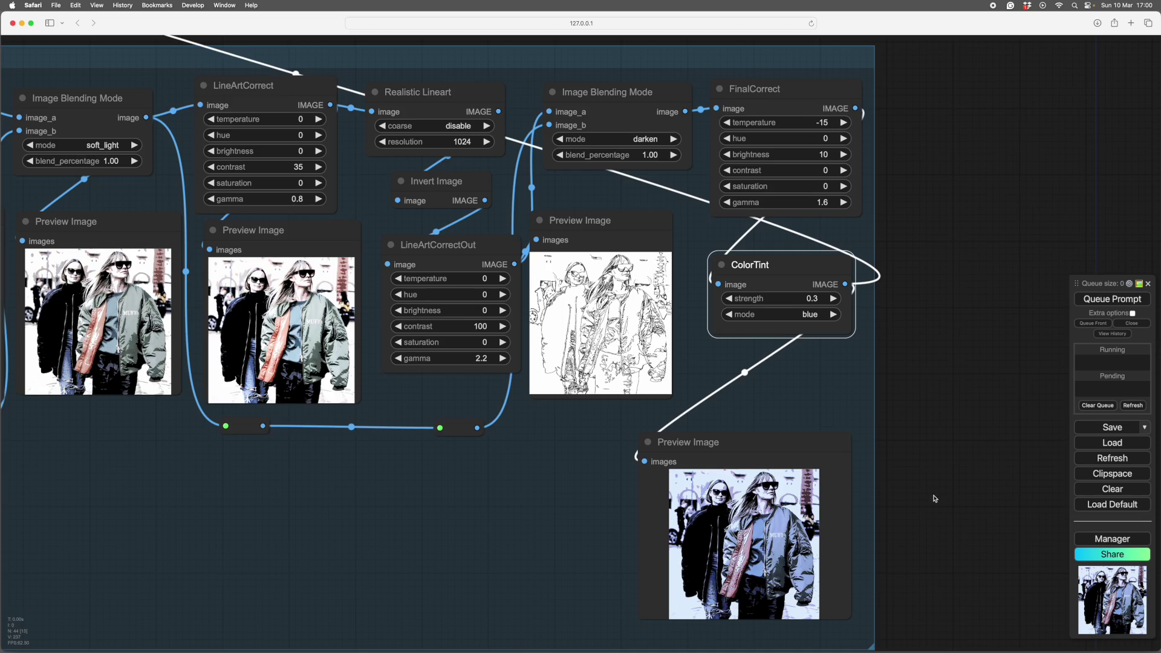
pyautogui.scroll(5, 974, 471)
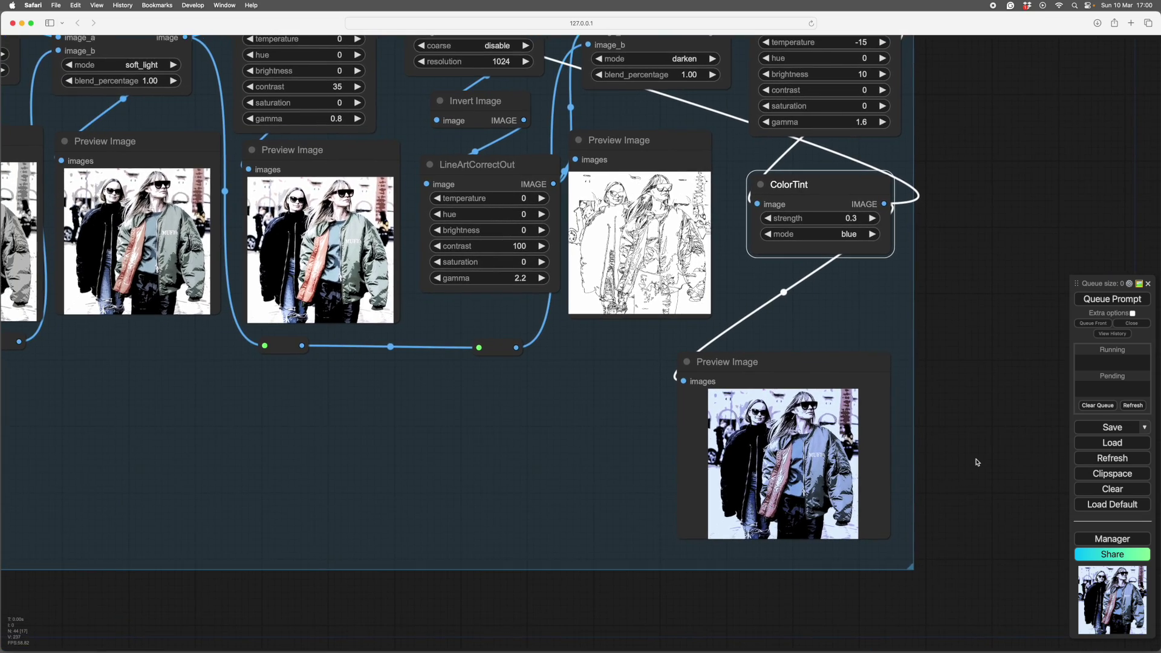
pyautogui.scroll(-10, 983, 456)
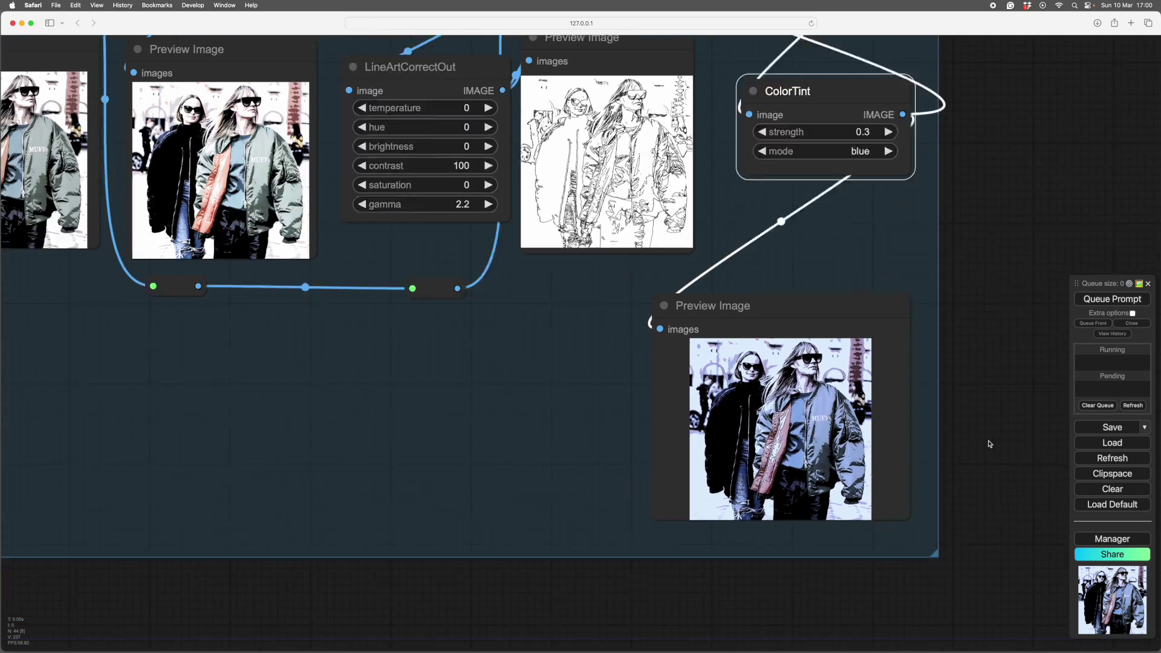
pyautogui.scroll(5, 1009, 452)
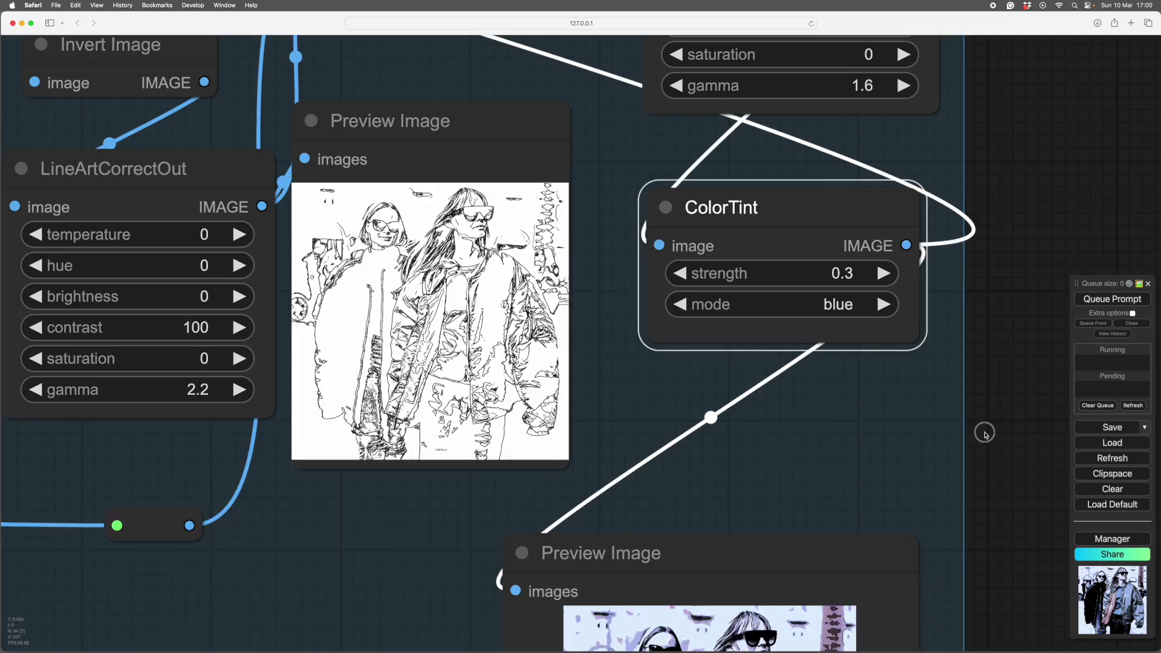
pyautogui.scroll(1, 988, 433)
pyautogui.scroll(-4, 982, 280)
pyautogui.moveTo(982, 280); pyautogui.dragTo(1155, 417)
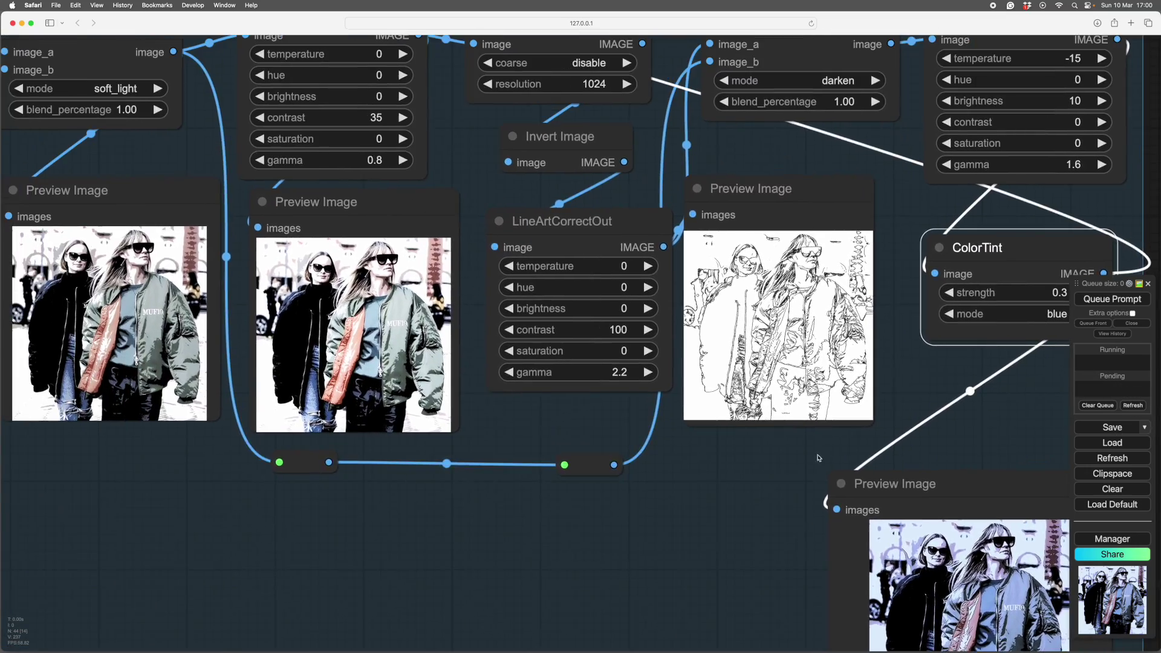
pyautogui.moveTo(418, 507); pyautogui.dragTo(775, 580)
pyautogui.moveTo(571, 558); pyautogui.dragTo(663, 501)
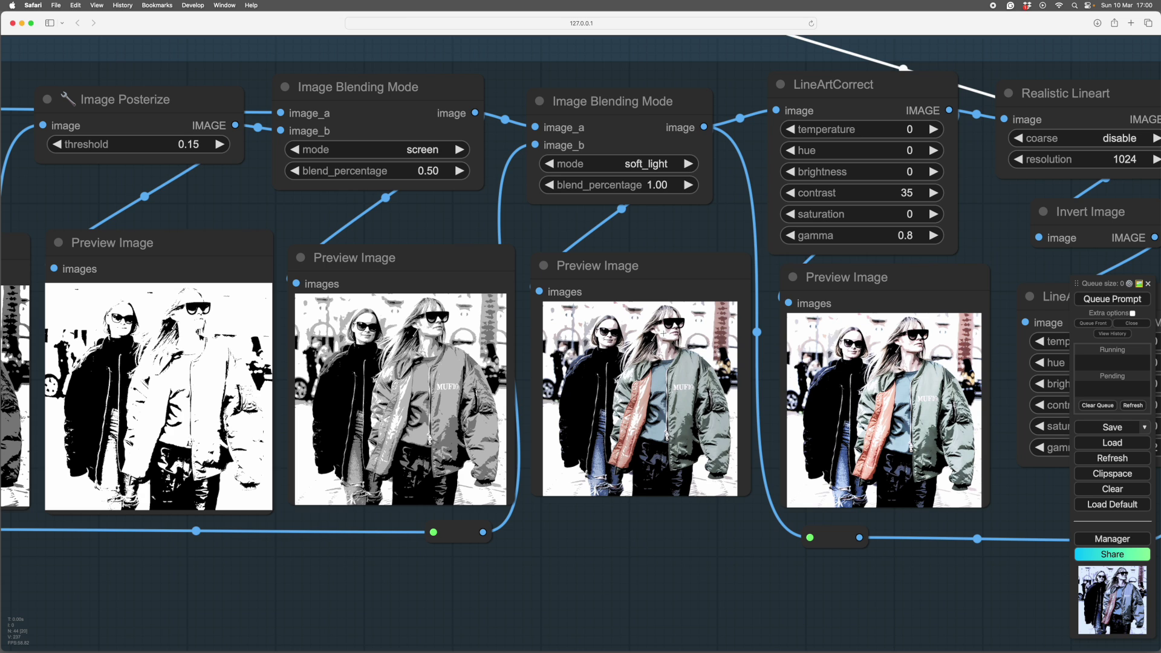
pyautogui.moveTo(477, 574); pyautogui.dragTo(673, 586)
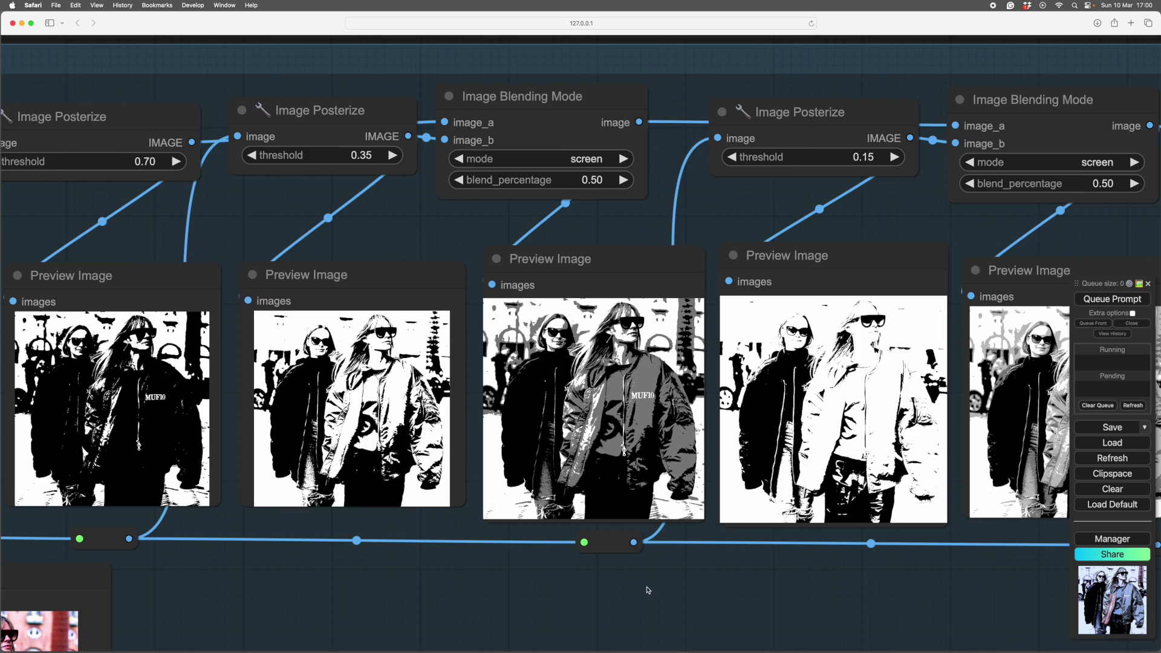
pyautogui.moveTo(578, 561); pyautogui.dragTo(516, 611)
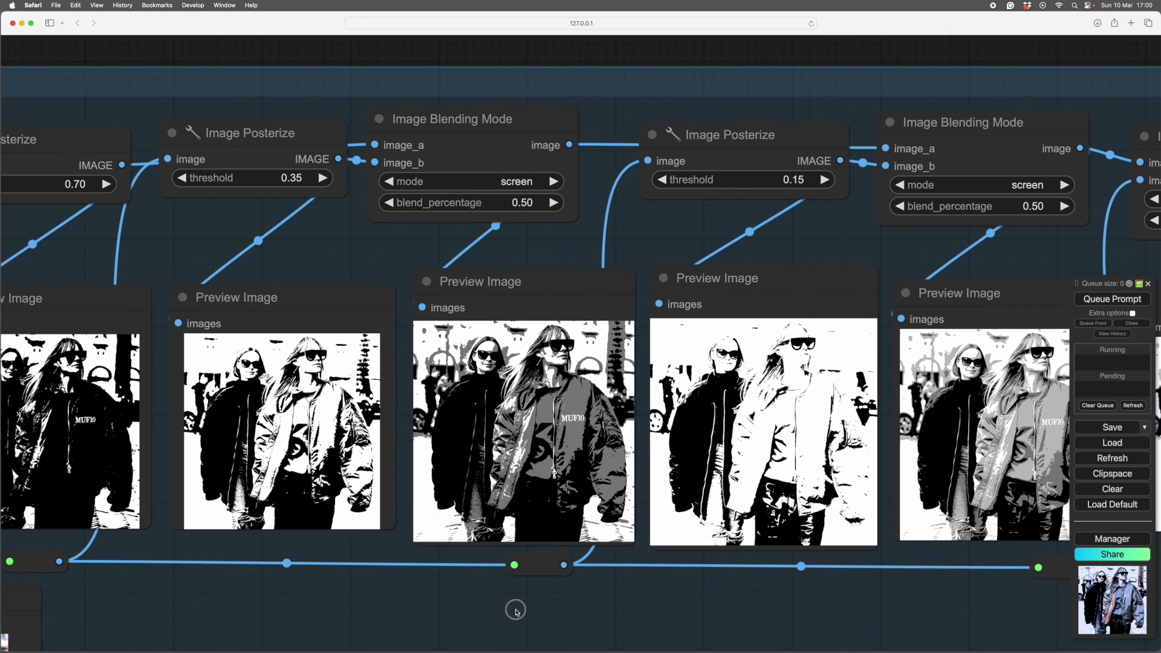
pyautogui.moveTo(641, 606); pyautogui.dragTo(484, 622)
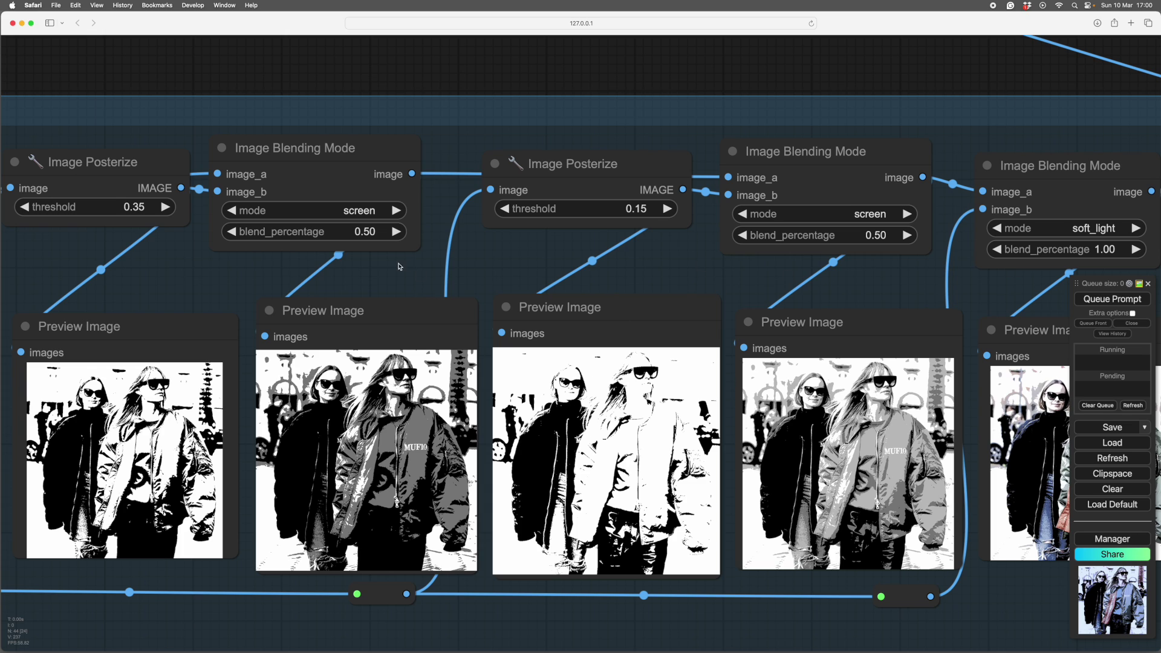
pyautogui.scroll(-5, 405, 595)
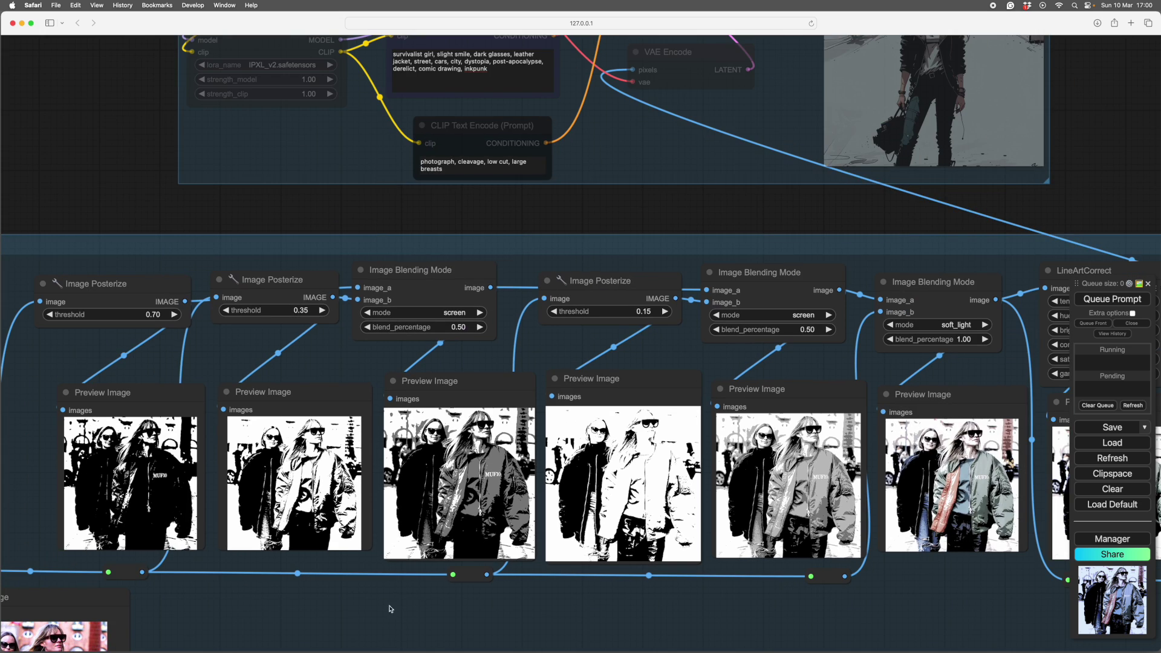
pyautogui.moveTo(390, 608); pyautogui.dragTo(490, 508)
pyautogui.scroll(-3, 504, 592)
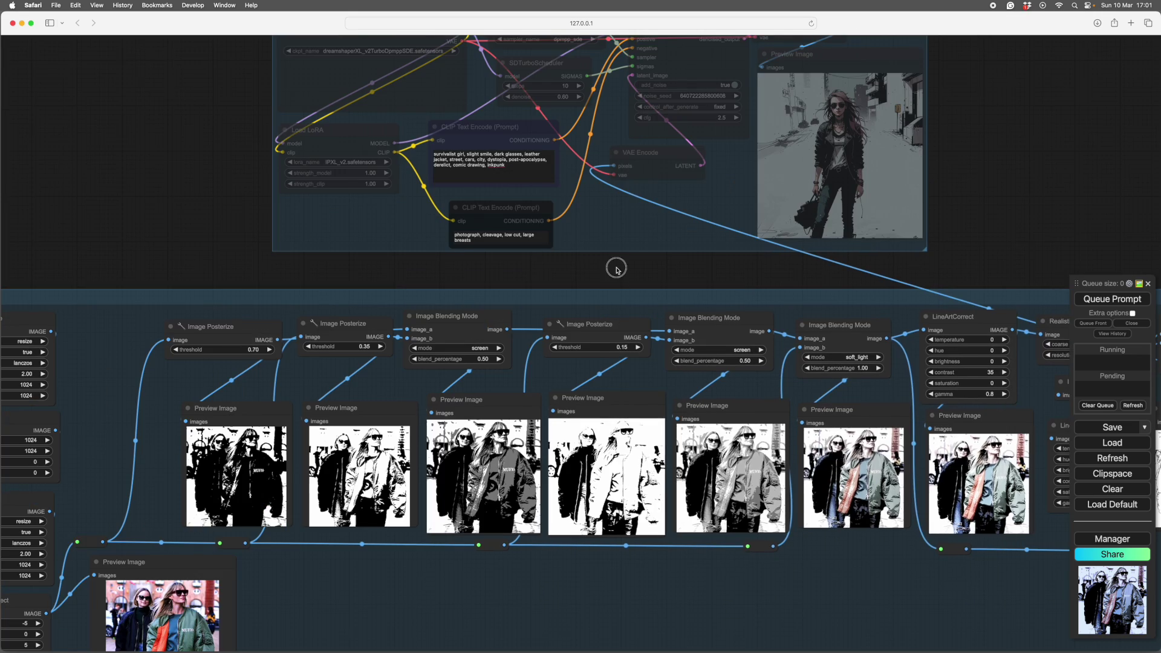
# Set the sampler group's nodes back to always run.
pyautogui.moveTo(616, 269); pyautogui.dragTo(668, 466)
pyautogui.rightClick(664, 401)
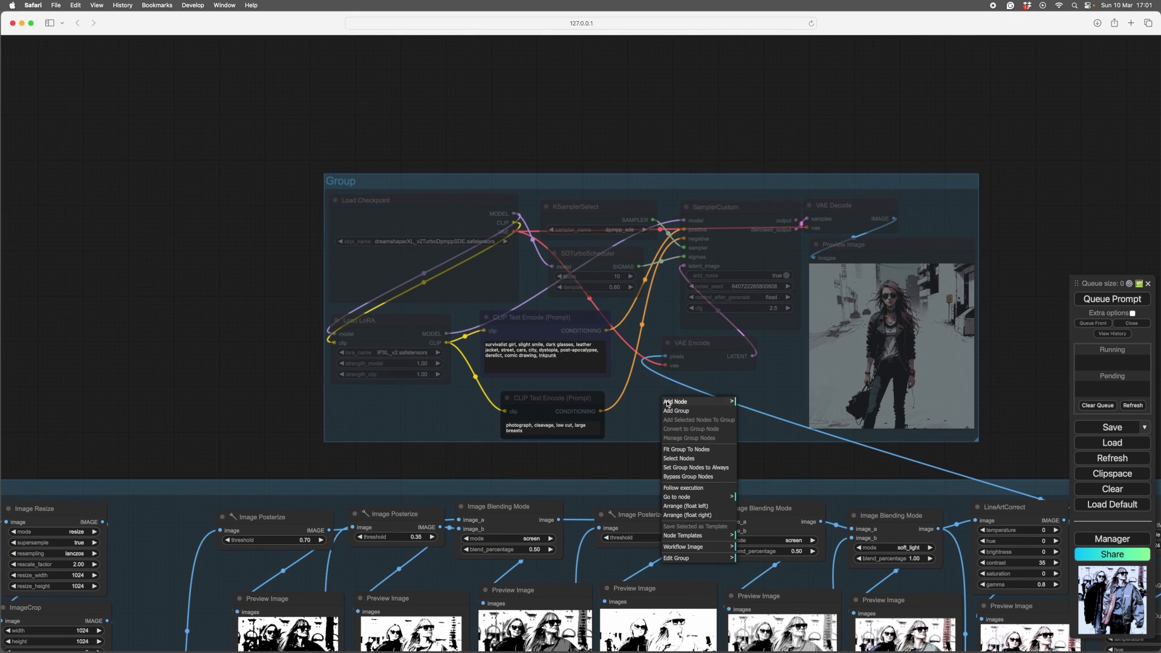
pyautogui.click(696, 469)
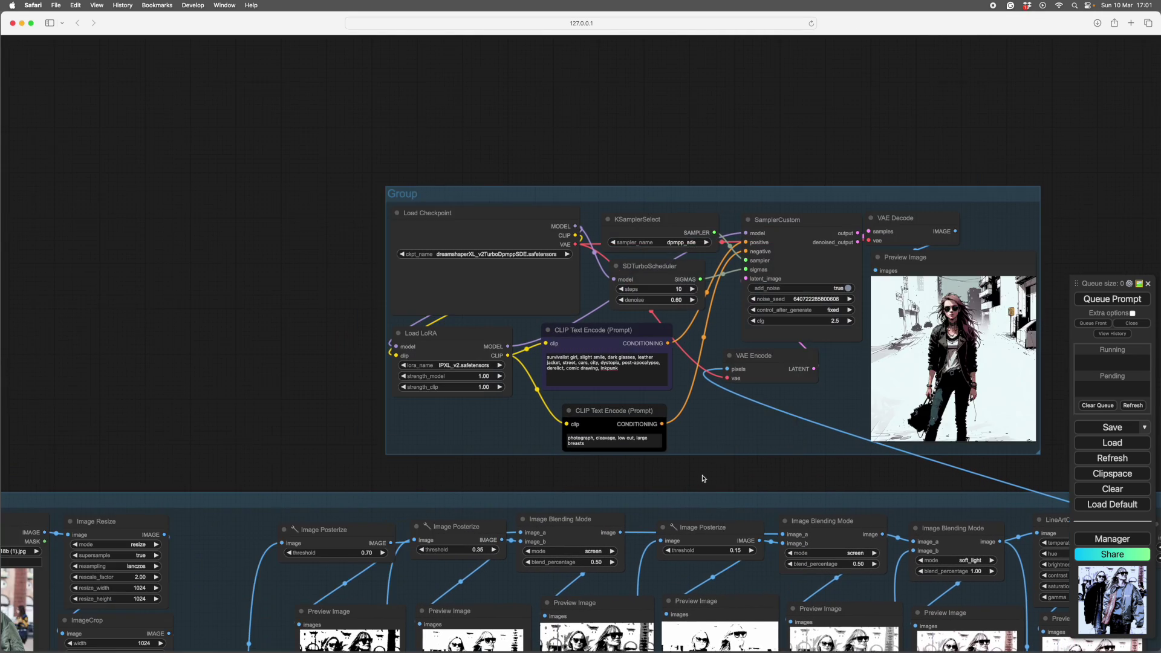
# In the positive prompt, change "survivalist girl" to "survivalist girls" and remove "cars".
pyautogui.scroll(9, 702, 477)
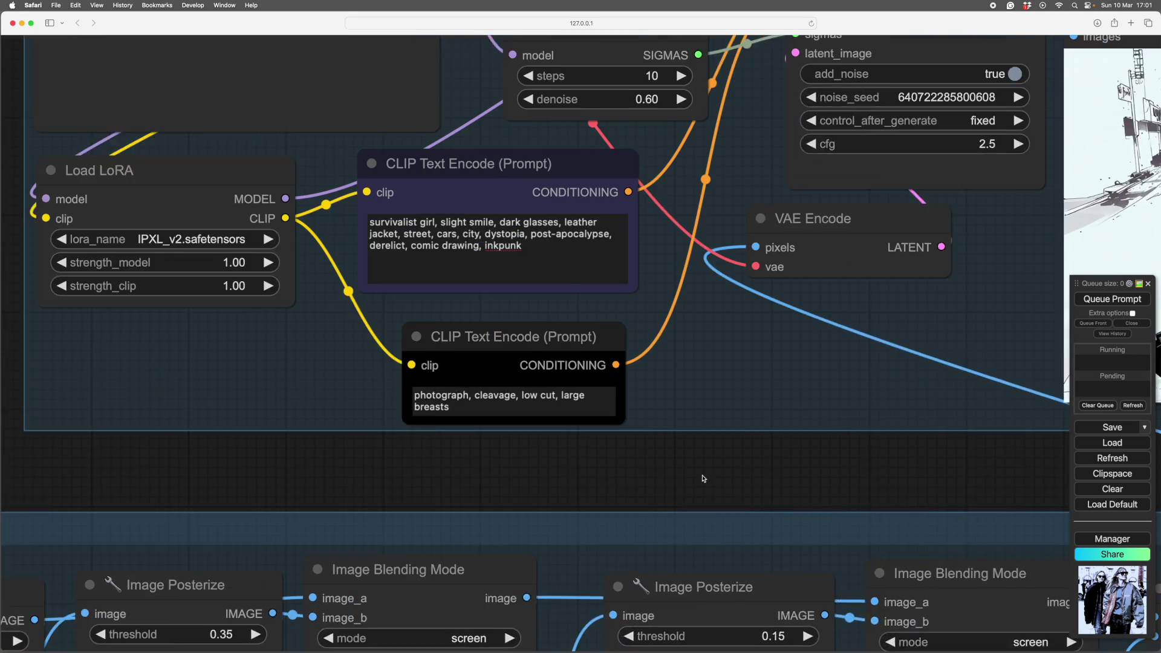
pyautogui.click(515, 352)
pyautogui.write('s')
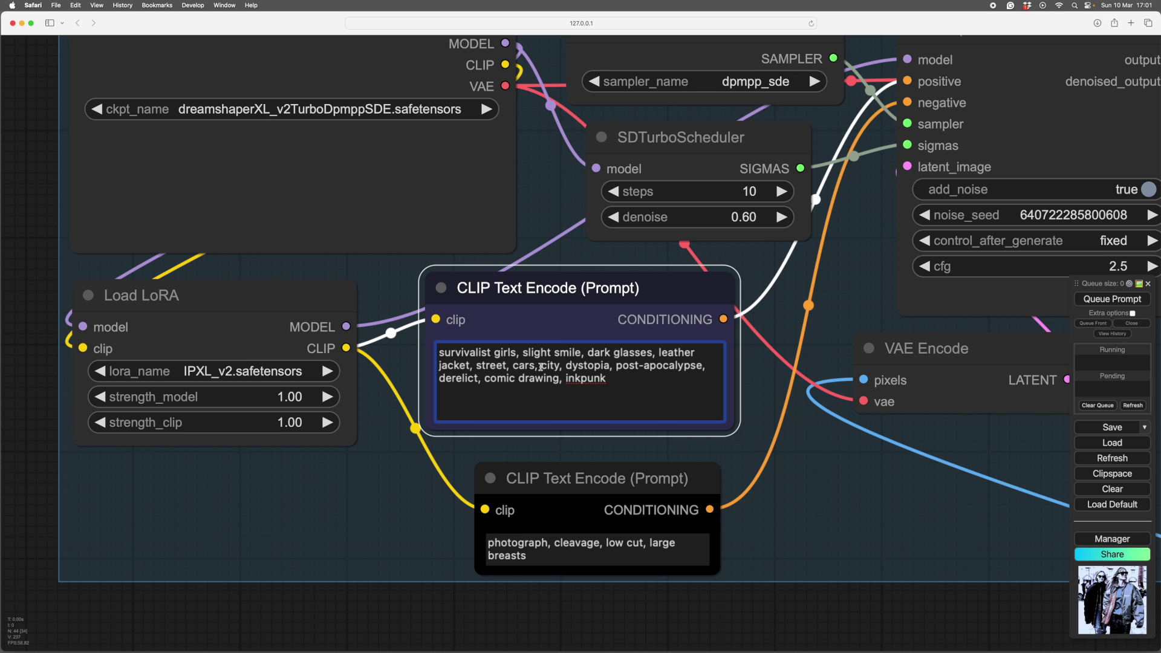
pyautogui.moveTo(541, 367); pyautogui.dragTo(515, 367)
pyautogui.press('BackSpace')
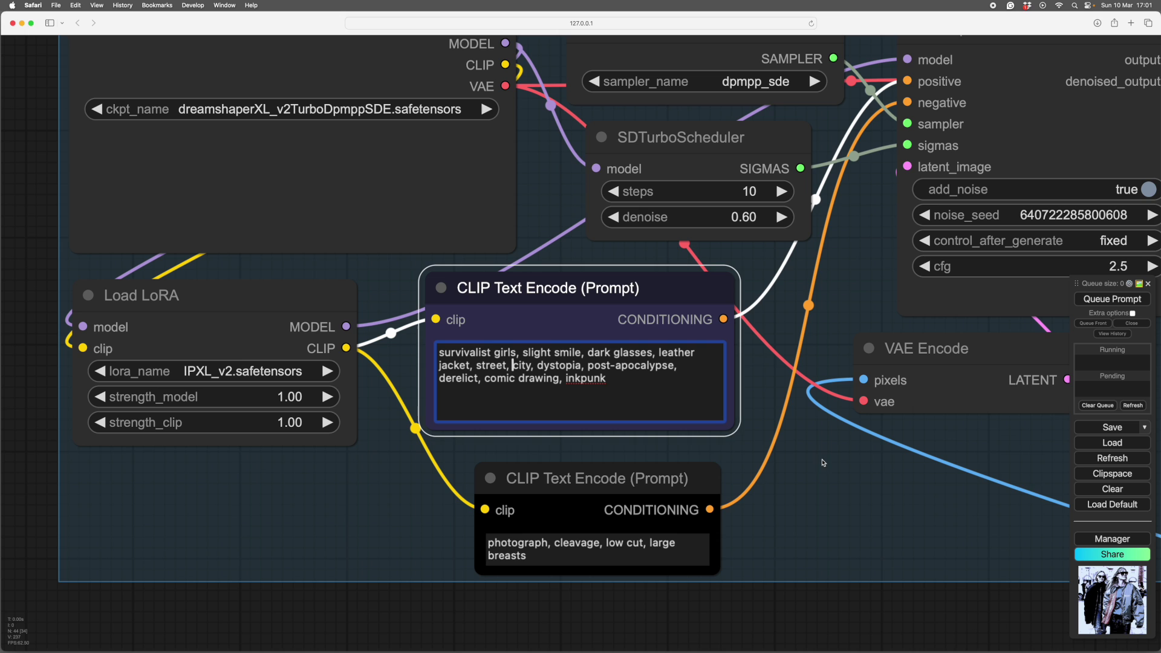
# Review the sampler group's settings, prompts and output preview.
pyautogui.scroll(-5, 863, 462)
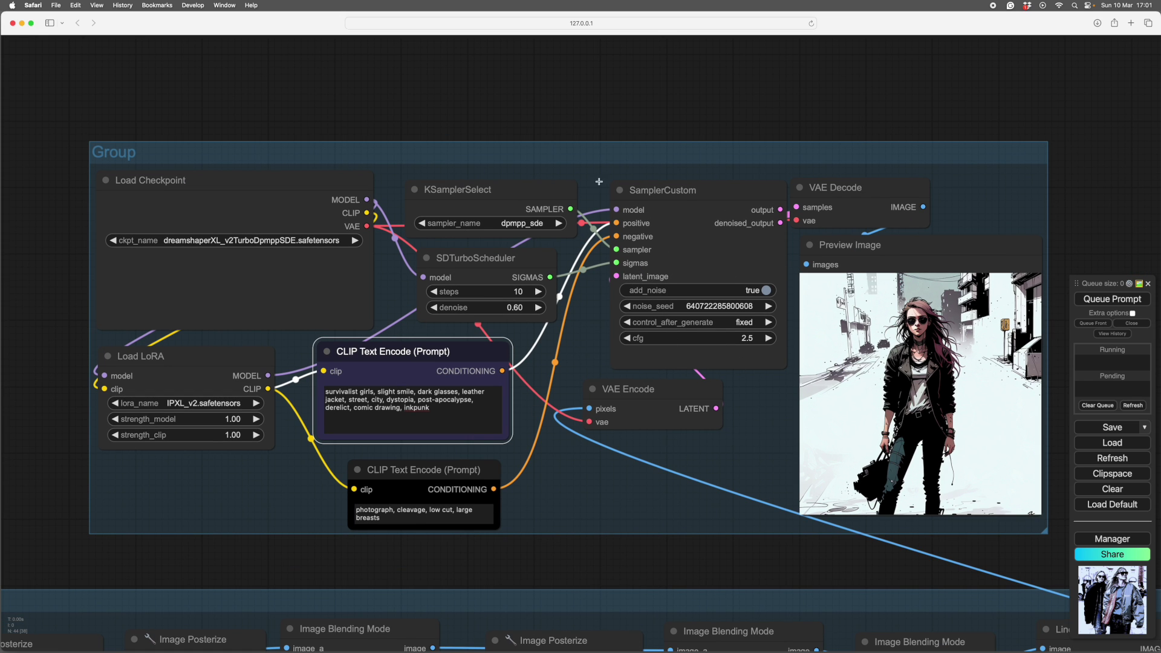
pyautogui.moveTo(542, 158)
pyautogui.mouseDown()
pyautogui.moveTo(526, 164)
pyautogui.moveTo(543, 162)
pyautogui.mouseUp()
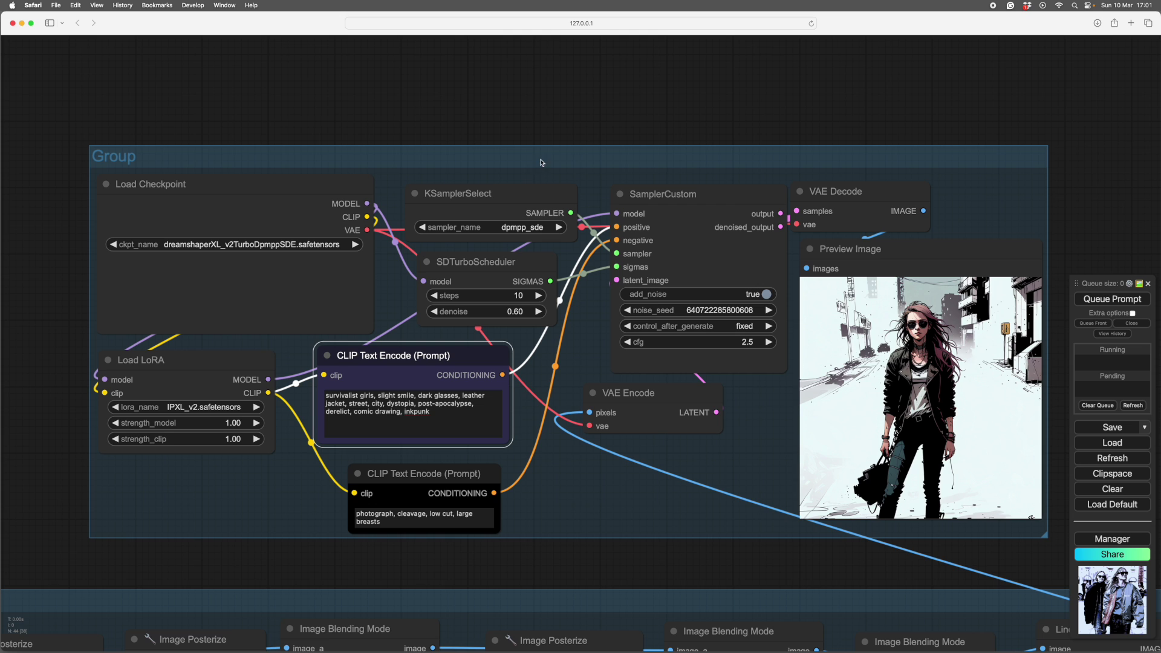
pyautogui.scroll(-2, 544, 581)
pyautogui.scroll(-2, 520, 576)
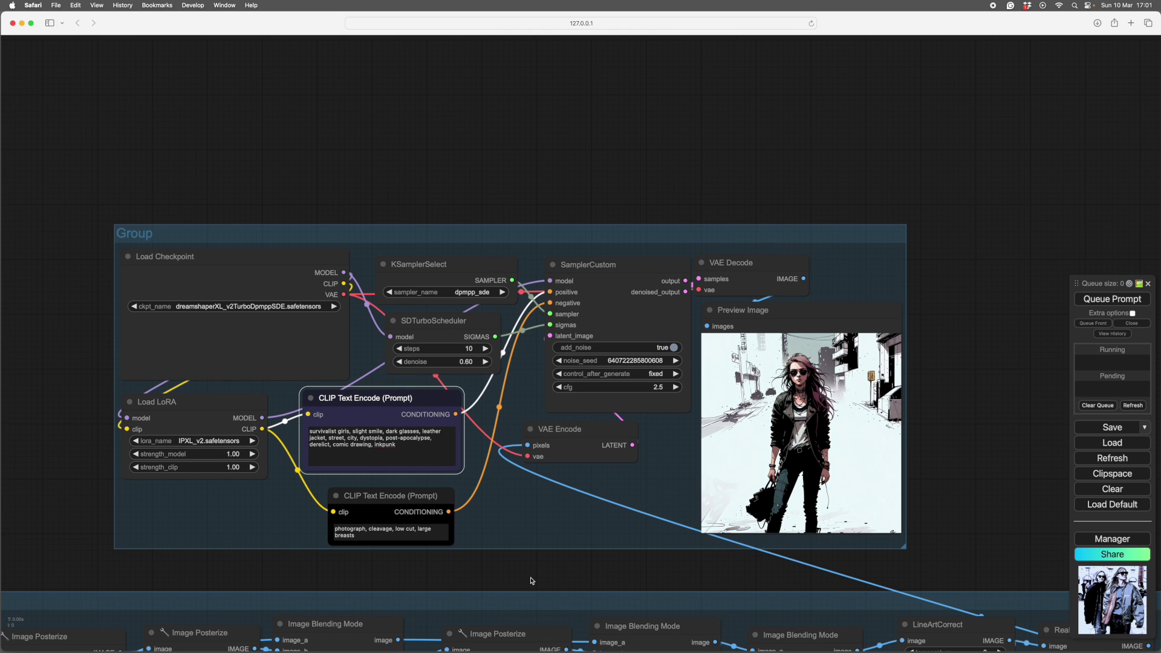
pyautogui.scroll(3, 519, 576)
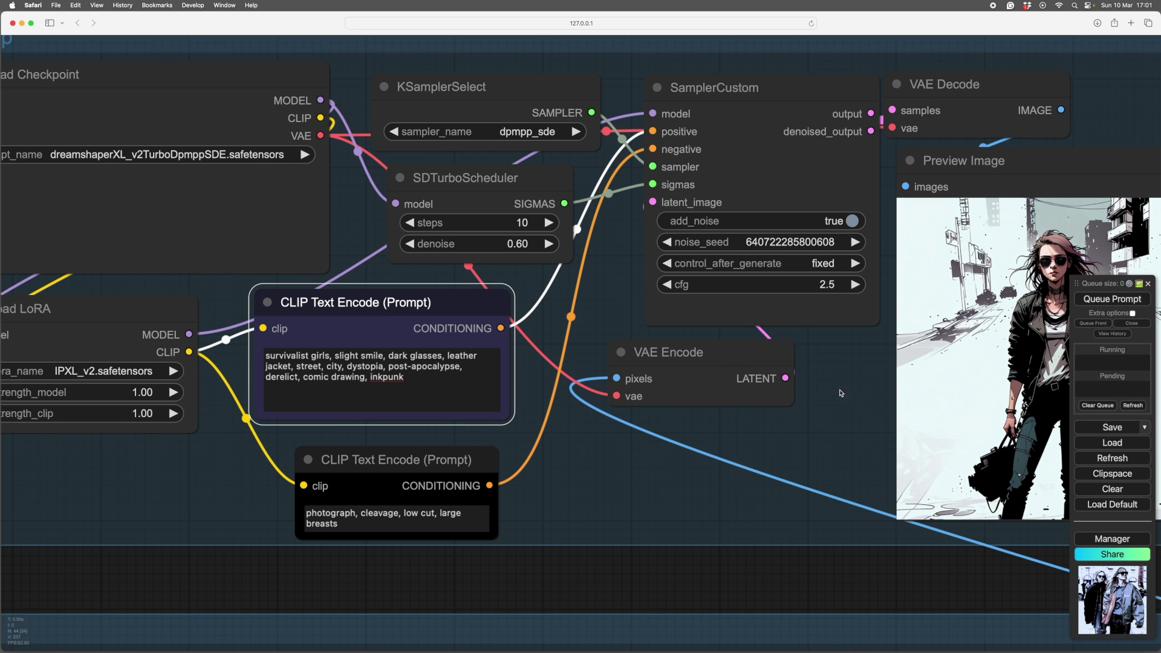
pyautogui.scroll(-5, 743, 574)
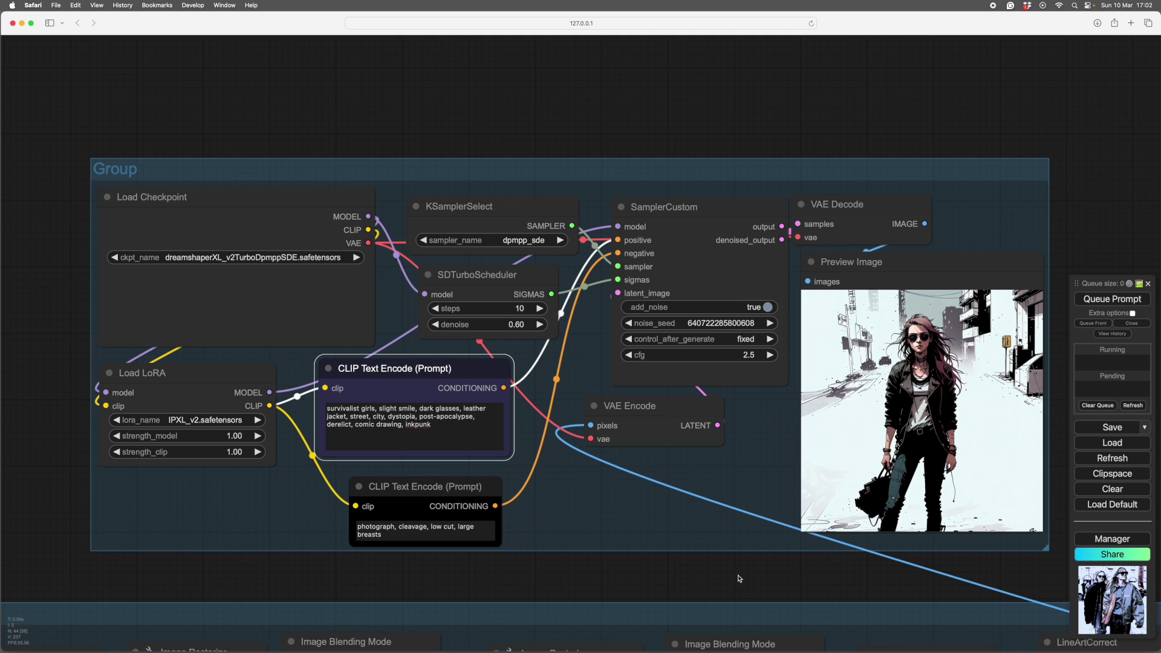
# Inspect the comic-style output preview up close alongside the SamplerCustom settings.
pyautogui.moveTo(647, 574); pyautogui.dragTo(615, 576)
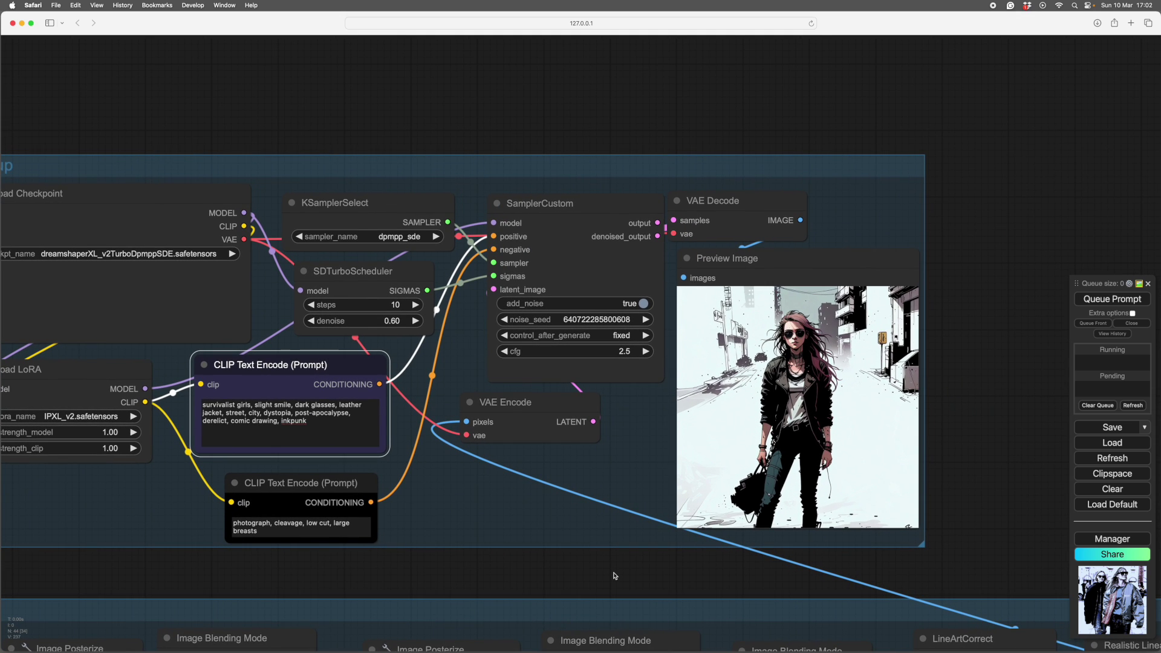
pyautogui.scroll(-1, 971, 354)
pyautogui.scroll(6, 970, 357)
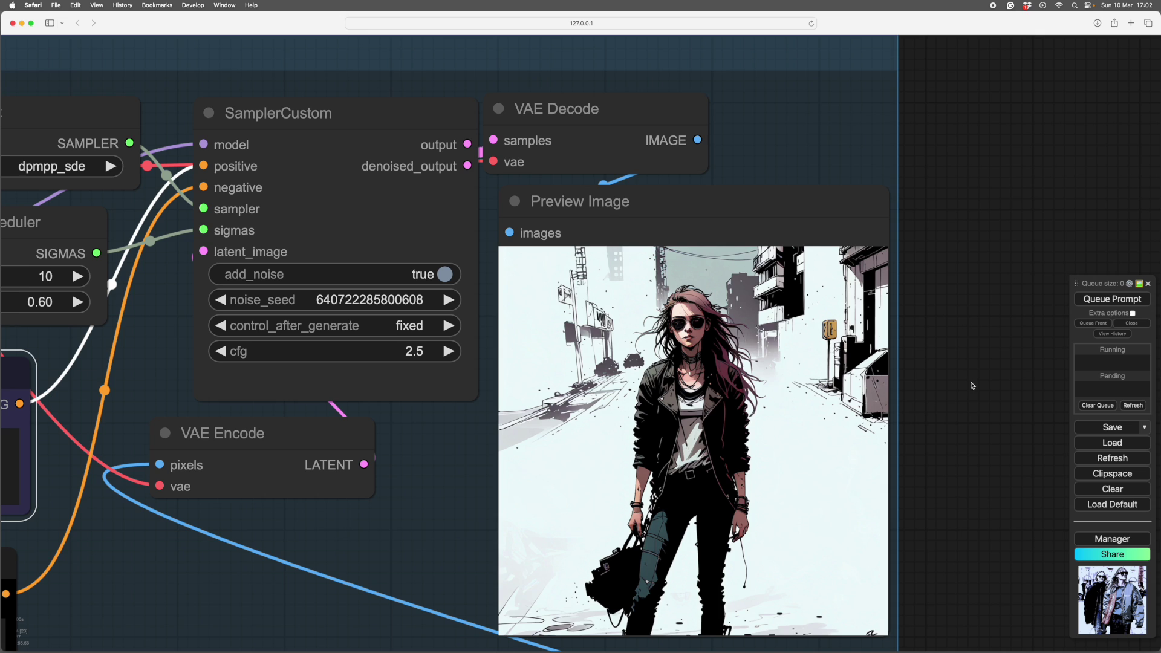
pyautogui.scroll(-1, 983, 362)
pyautogui.scroll(2, 1007, 363)
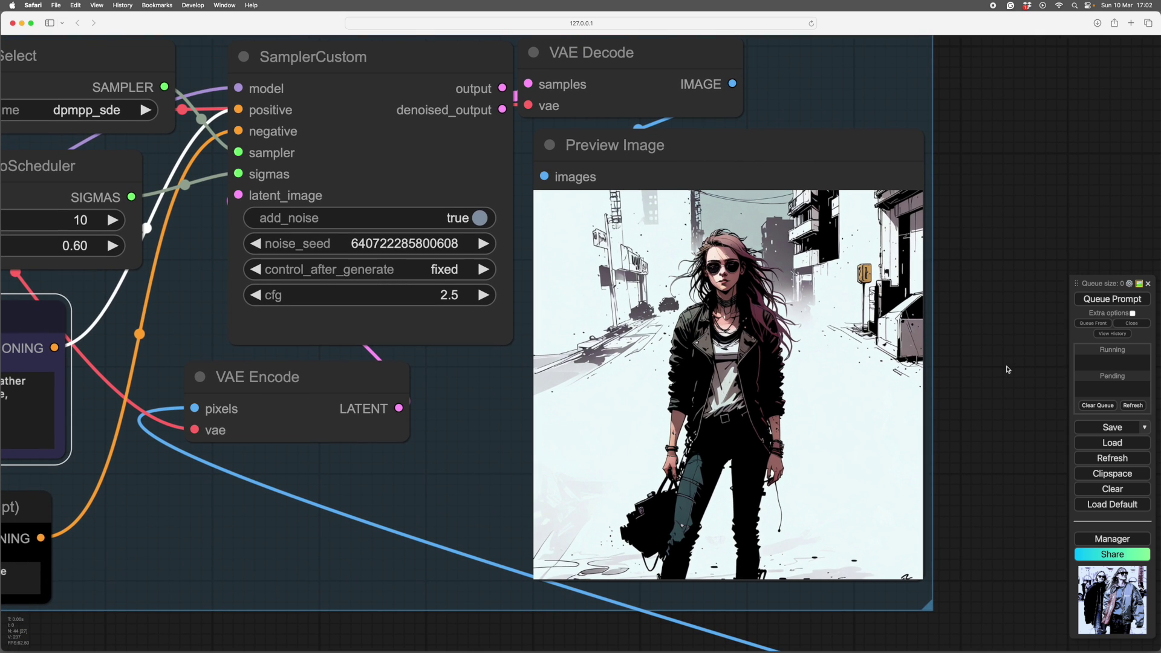
pyautogui.moveTo(1008, 369); pyautogui.dragTo(985, 365)
pyautogui.scroll(-1, 990, 361)
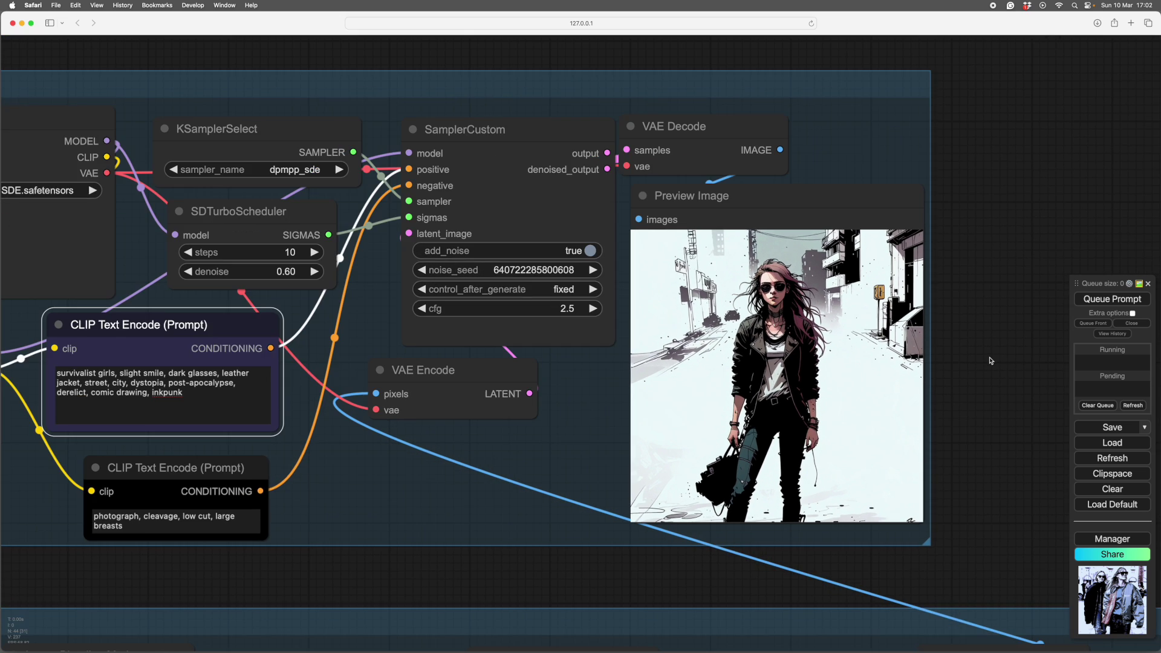
pyautogui.scroll(2, 998, 359)
pyautogui.scroll(-3, 997, 361)
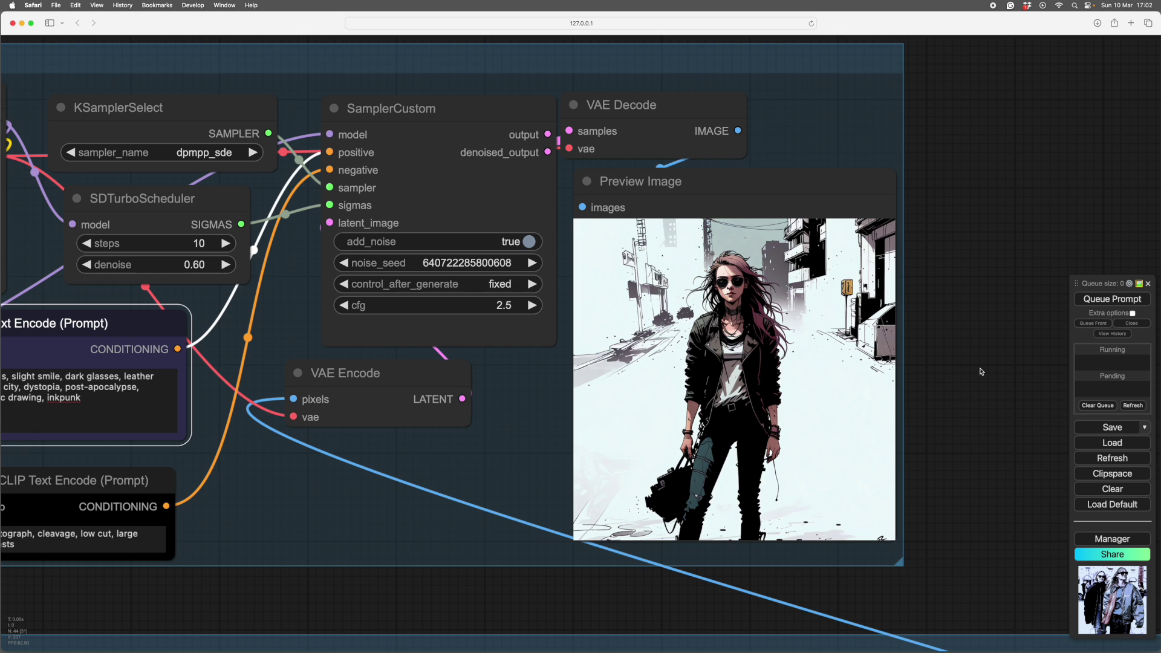
pyautogui.scroll(1, 968, 350)
pyautogui.scroll(2, 1004, 336)
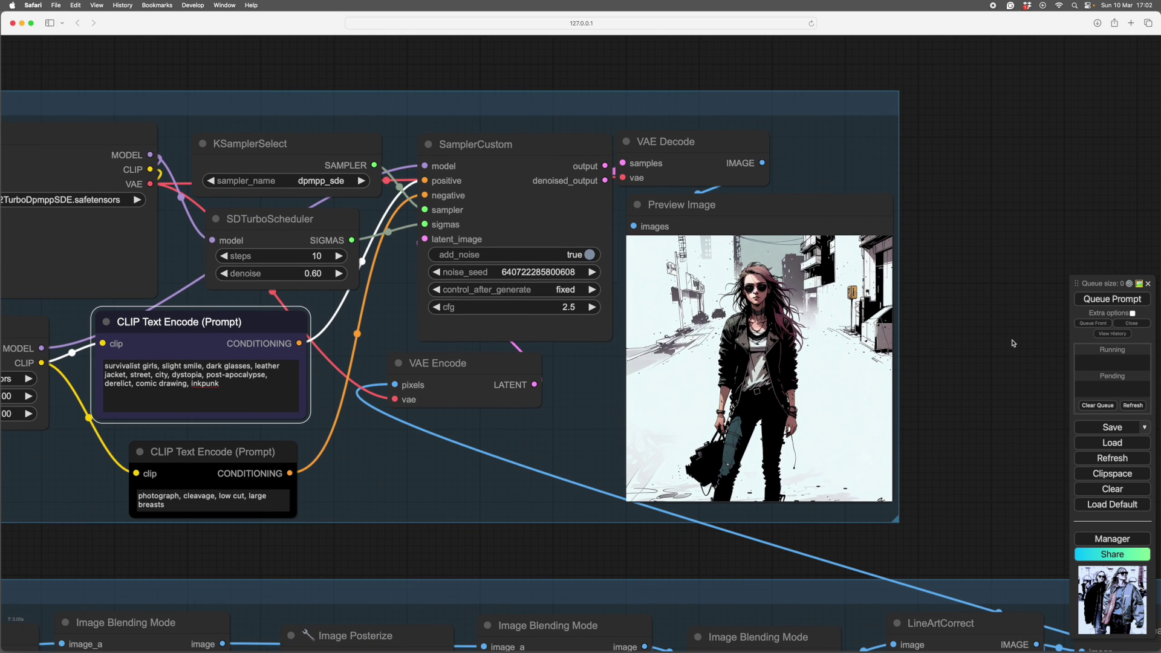
pyautogui.scroll(1, 994, 351)
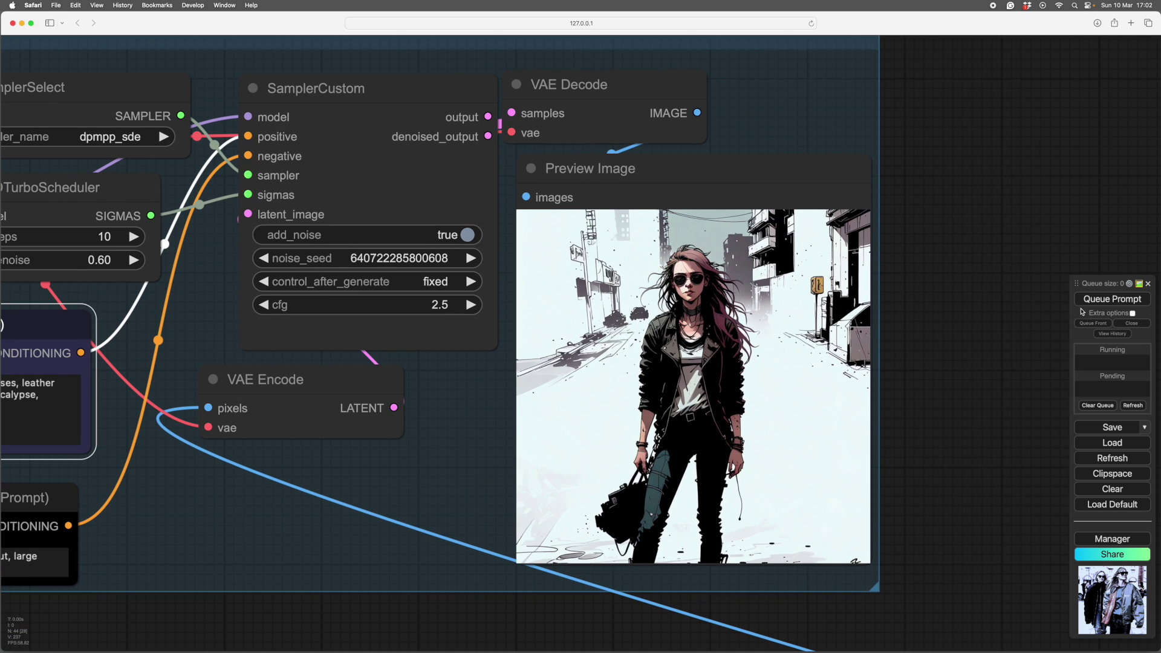
# Queue the prompt to generate a new comic-style image with the updated prompt, keeping the output preview in view.
pyautogui.scroll(1, 986, 332)
pyautogui.moveTo(980, 340); pyautogui.dragTo(990, 332)
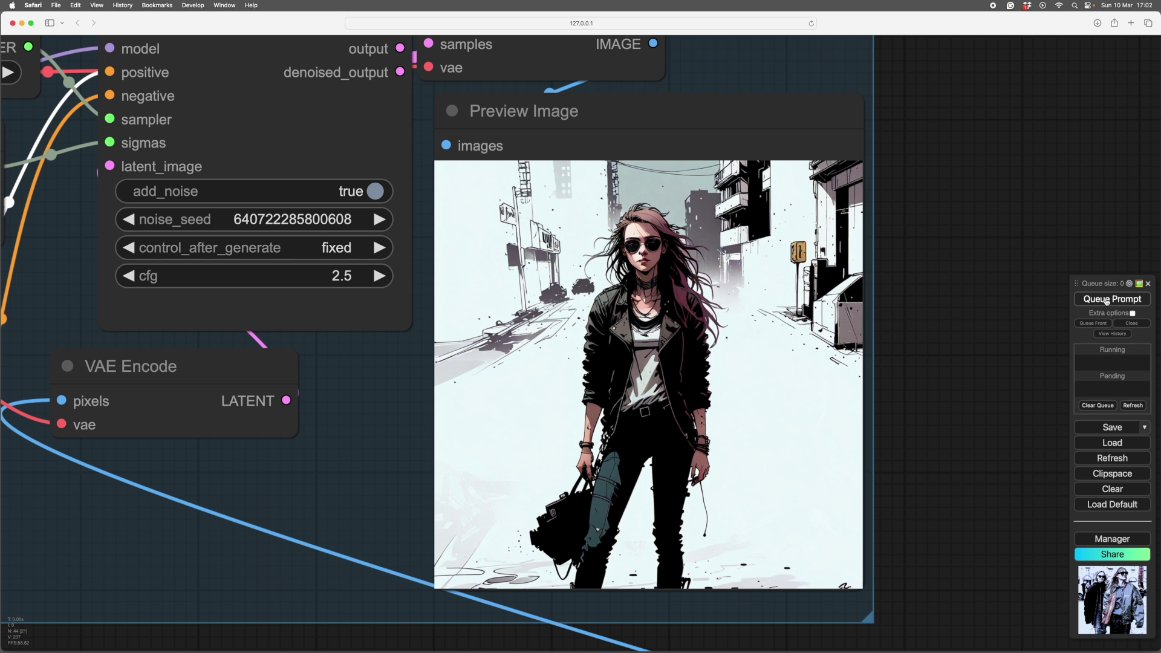
pyautogui.click(1107, 299)
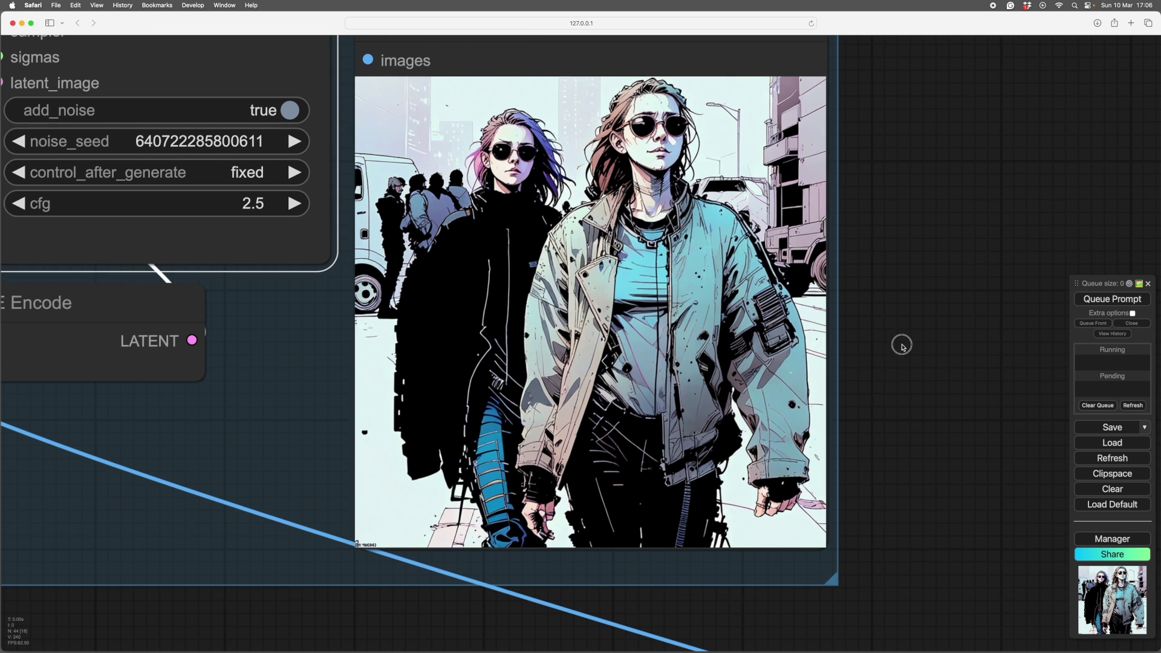
pyautogui.moveTo(902, 342); pyautogui.dragTo(969, 365)
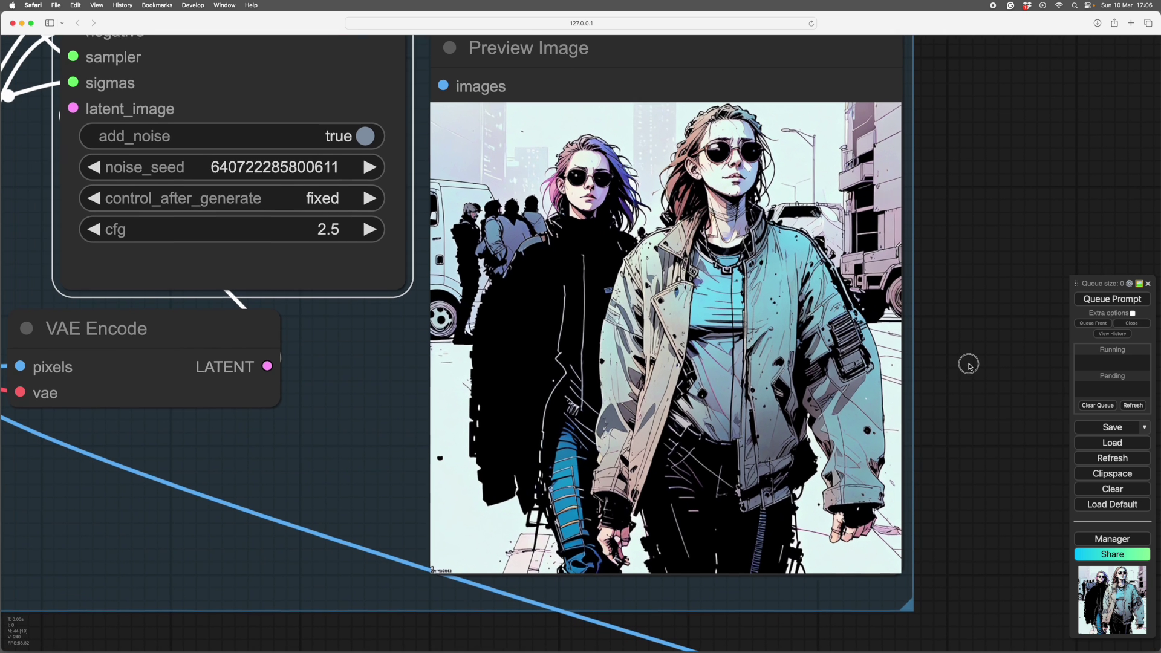
# Move the Load Image node out of ImagePrep to beside the sampler's output preview, enlarge it and align it for comparison.
pyautogui.scroll(-10, 882, 399)
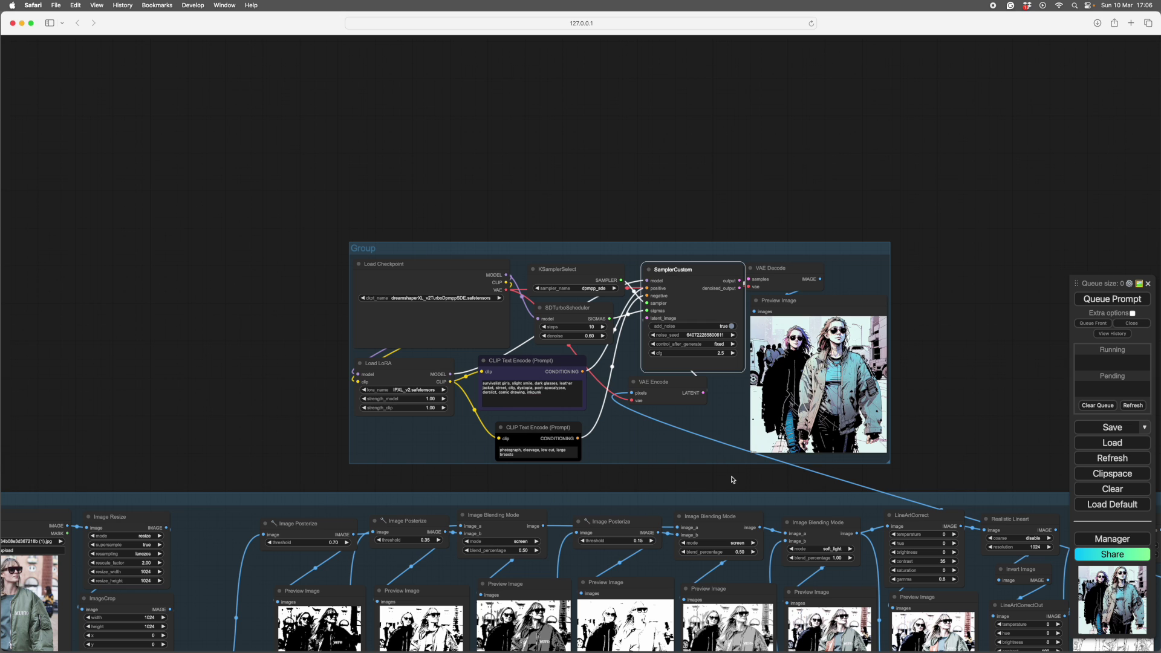
pyautogui.moveTo(615, 481); pyautogui.dragTo(742, 456)
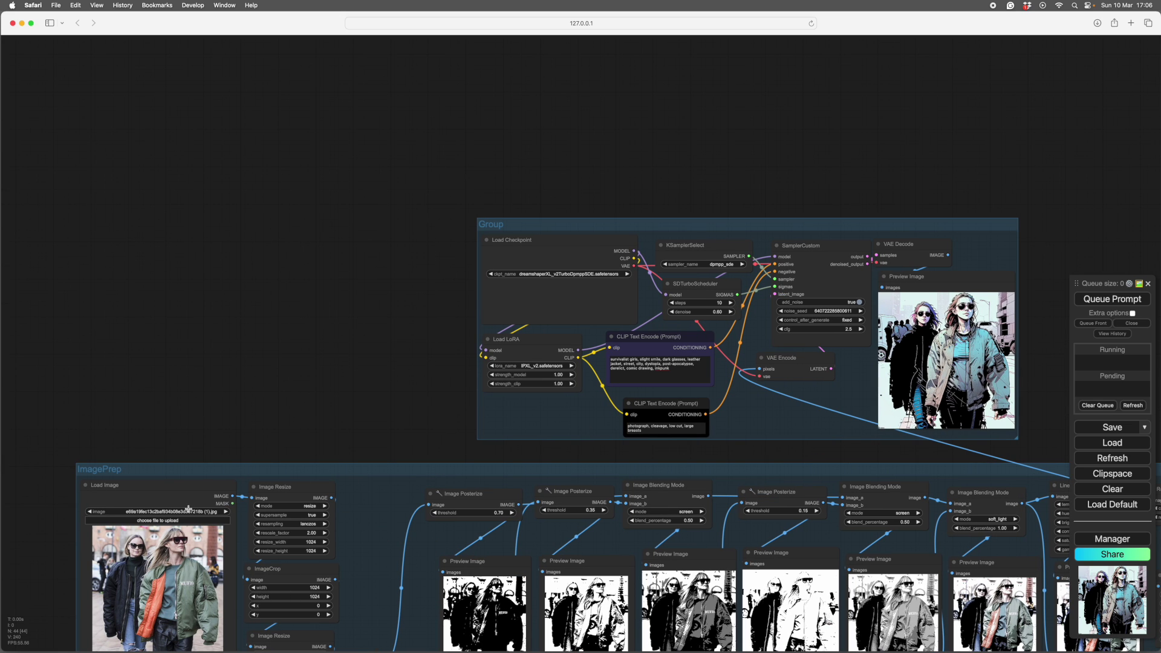
pyautogui.moveTo(188, 509); pyautogui.dragTo(214, 502)
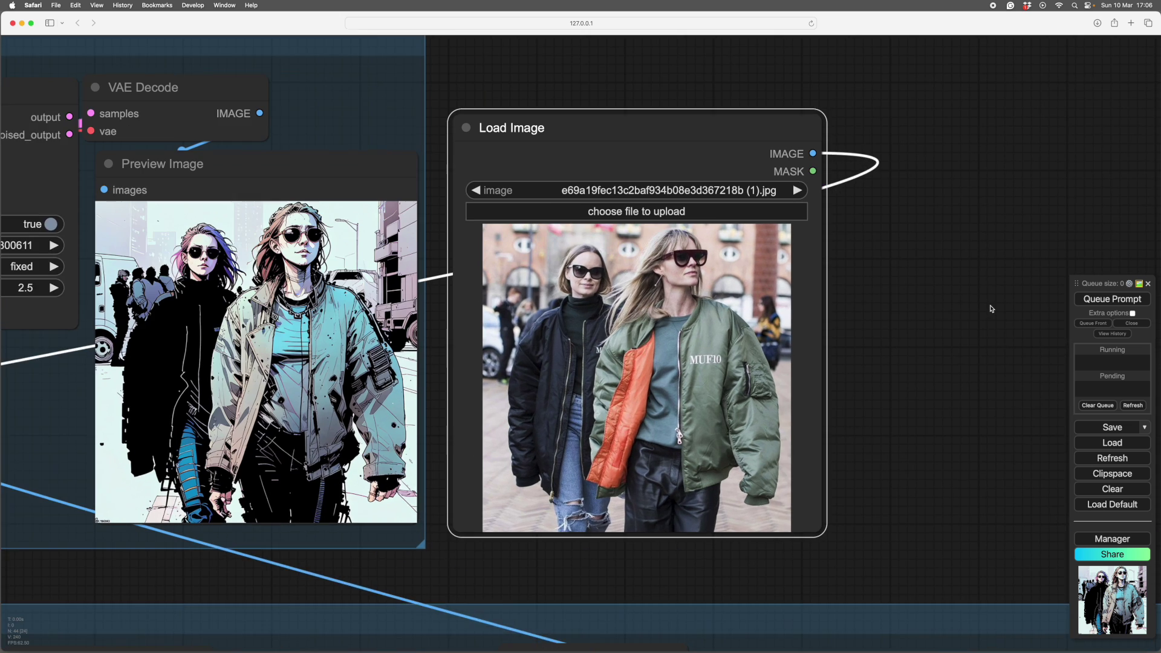
pyautogui.scroll(3, 992, 309)
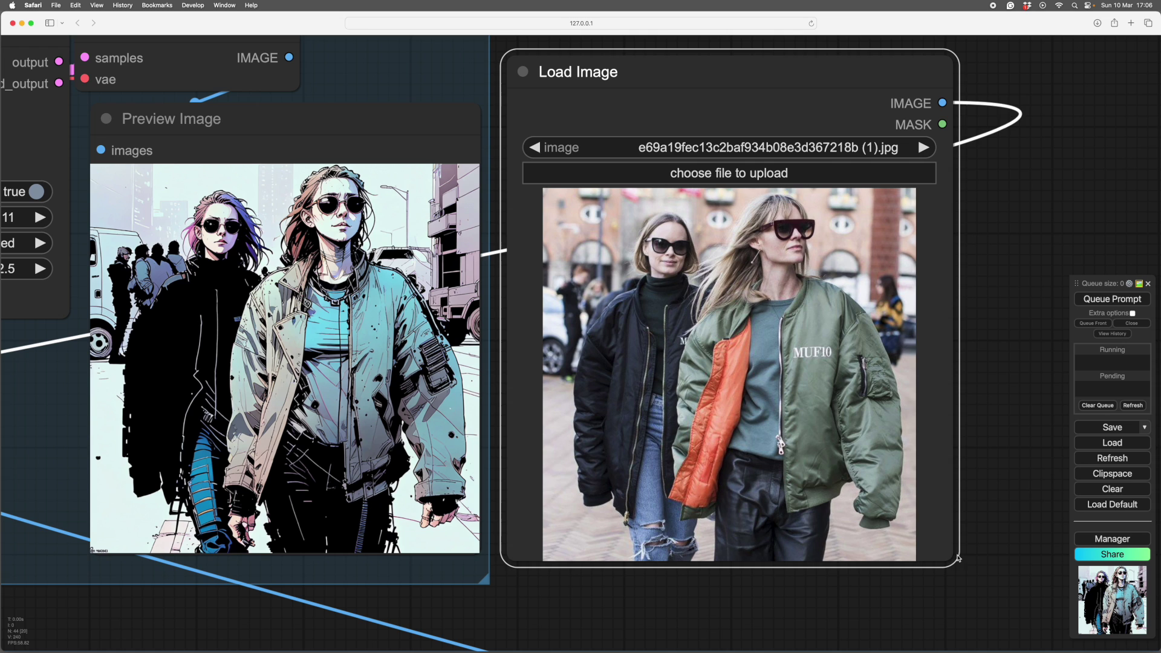
pyautogui.moveTo(958, 558); pyautogui.dragTo(977, 575)
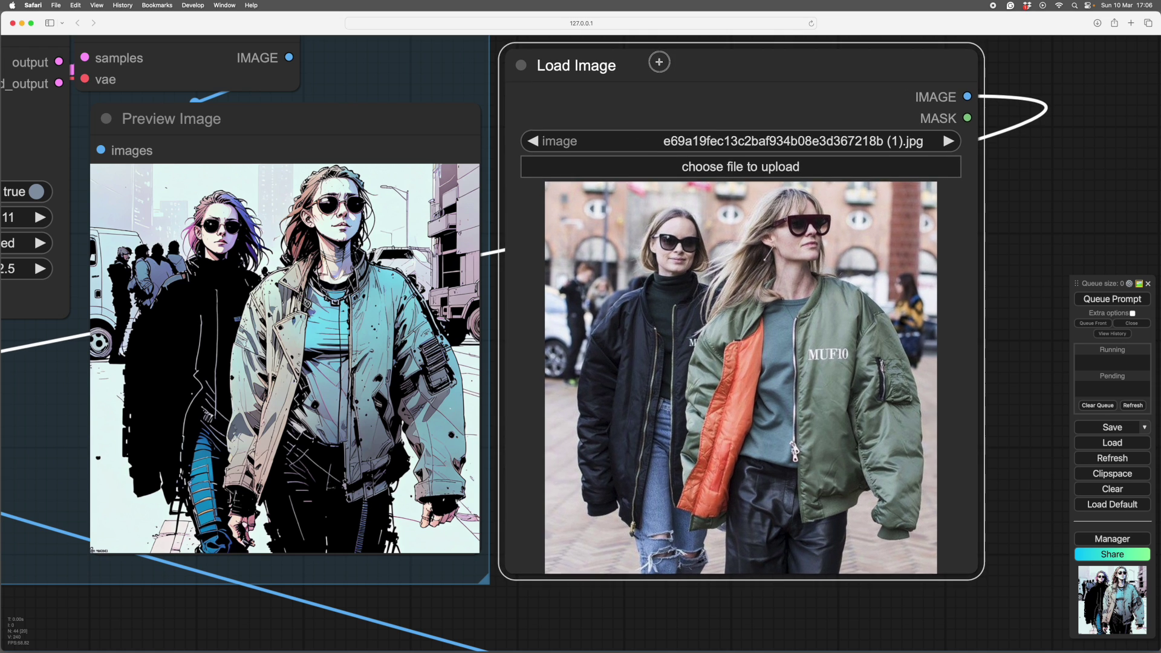
pyautogui.moveTo(659, 62); pyautogui.dragTo(654, 50)
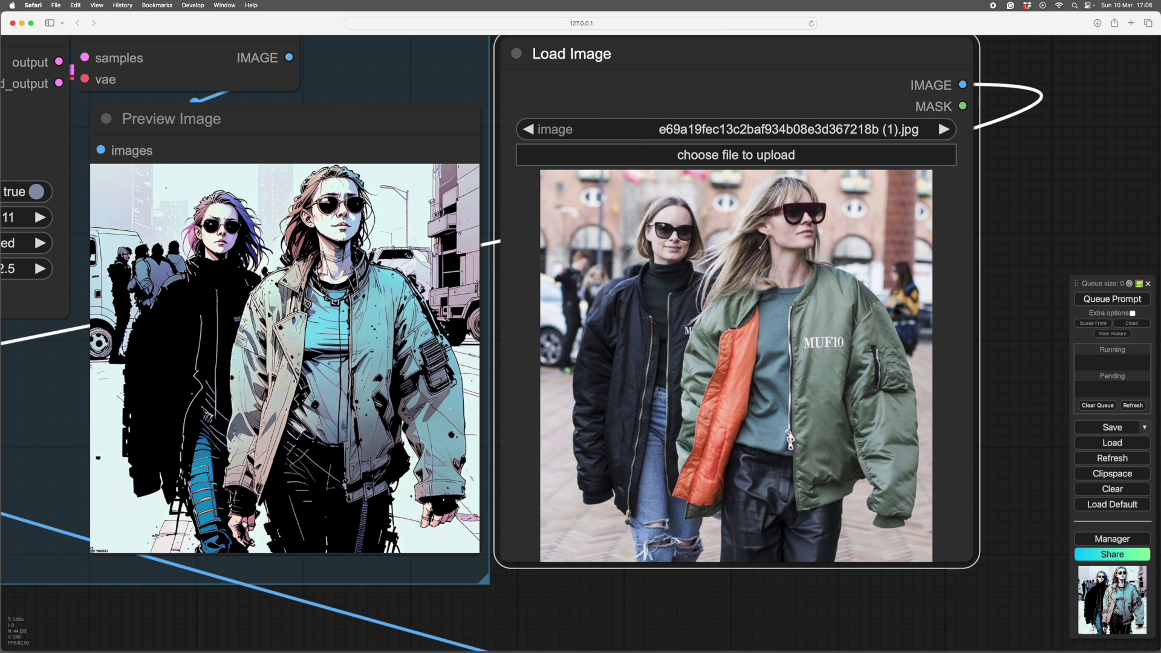